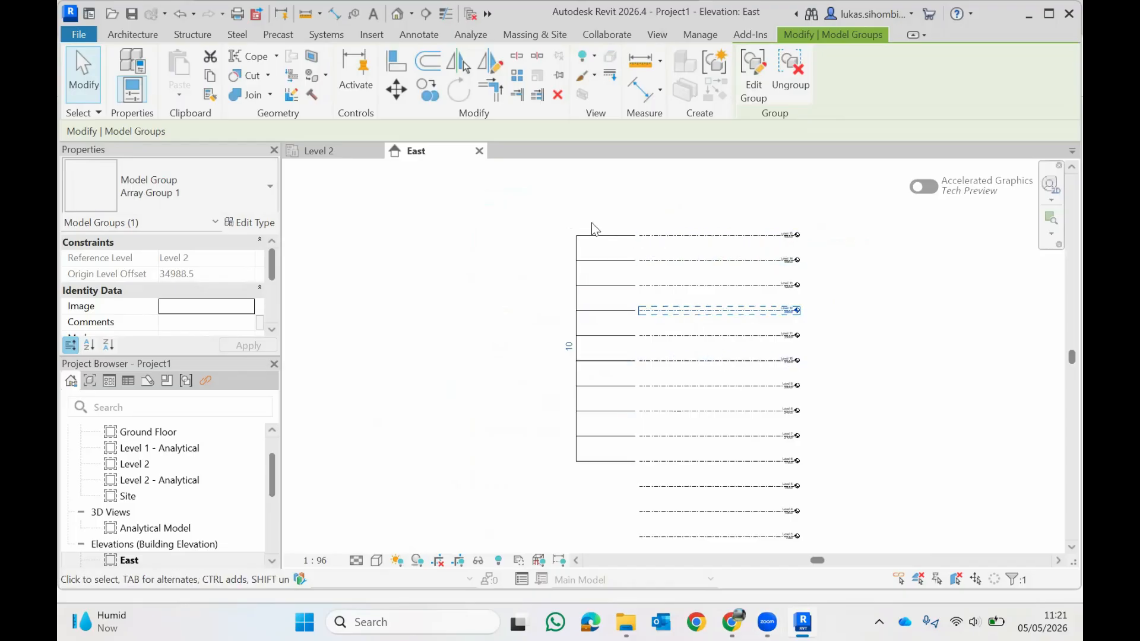
# Select the arrayed levels and the separate level just below them to check which ones belong to the array group
pyautogui.click(561, 213)
pyautogui.moveTo(562, 213); pyautogui.dragTo(828, 485)
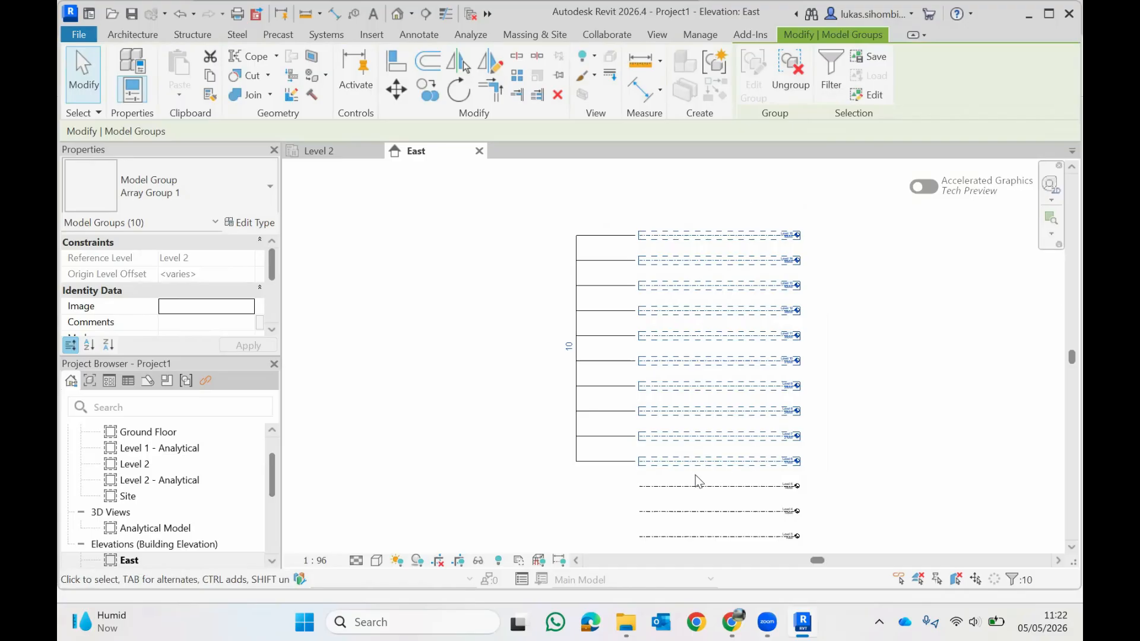
pyautogui.click(871, 373)
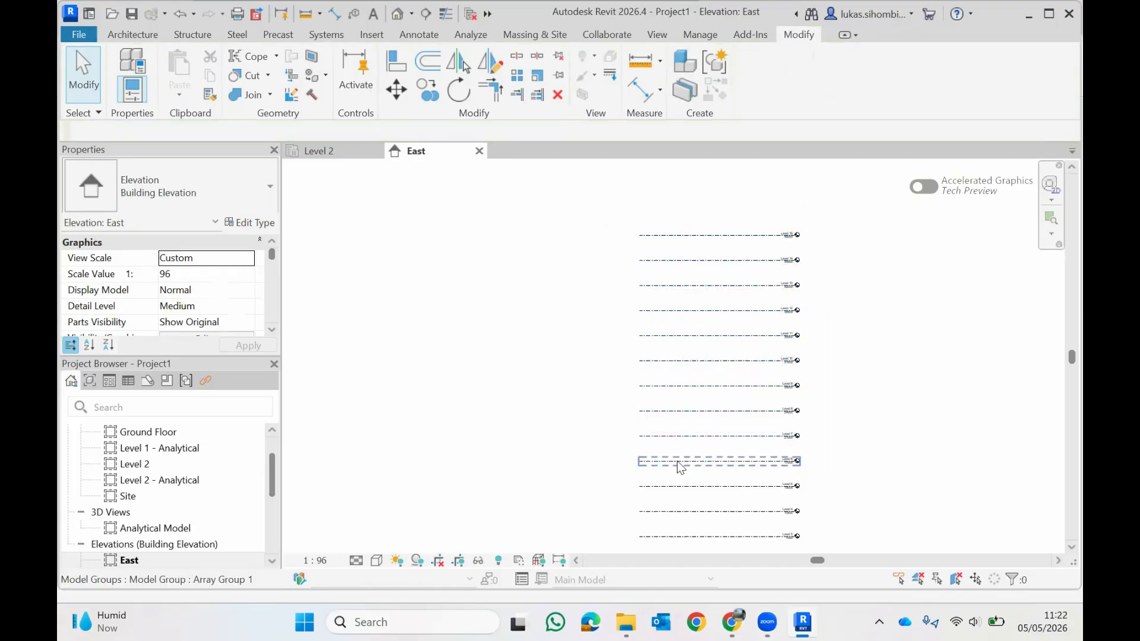
pyautogui.click(651, 469)
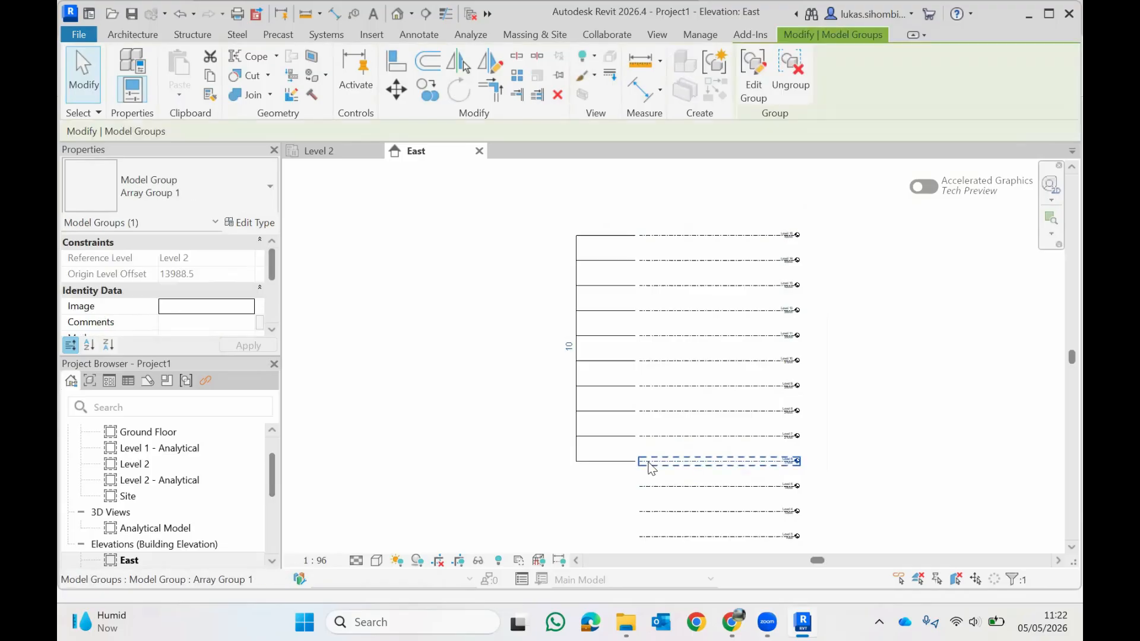
pyautogui.click(647, 492)
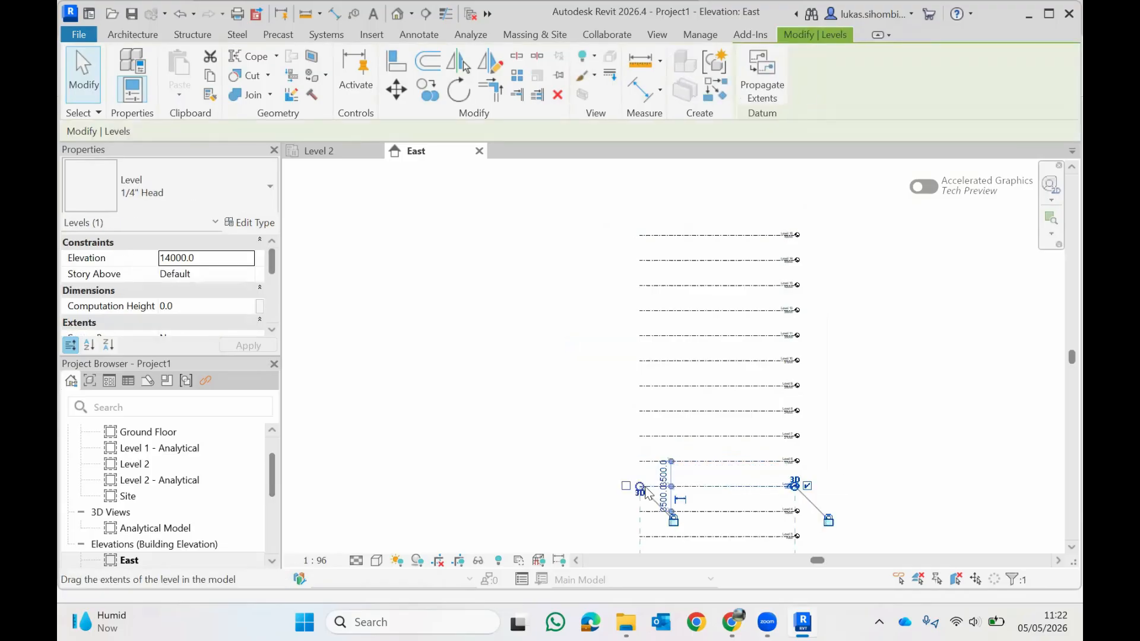
pyautogui.scroll(2, 646, 492)
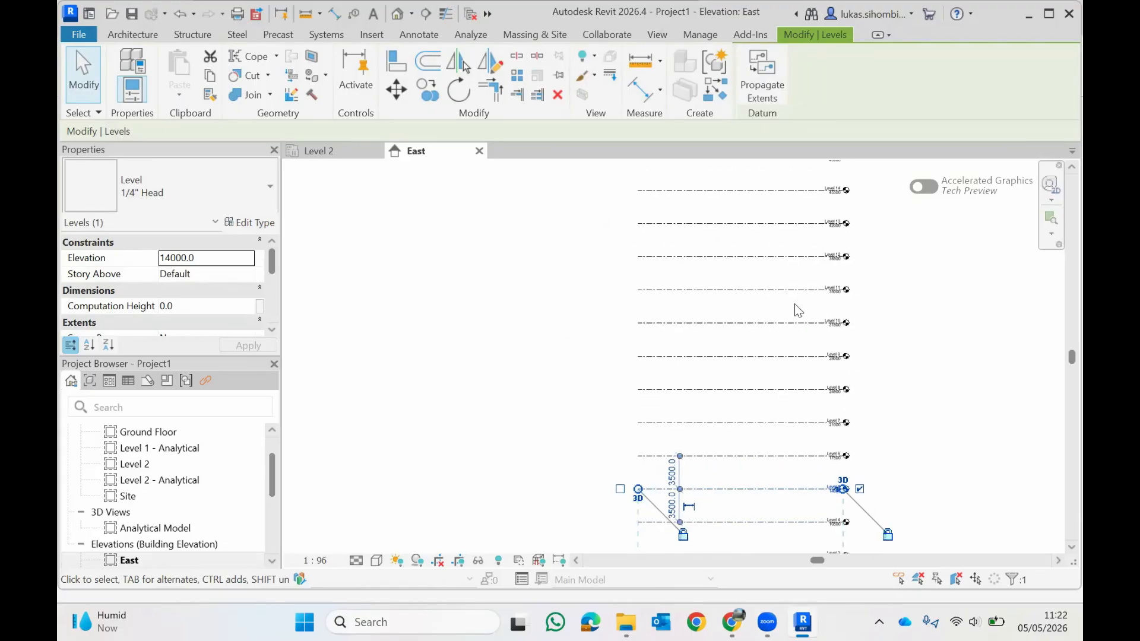
pyautogui.click(1072, 167)
pyautogui.click(1071, 167)
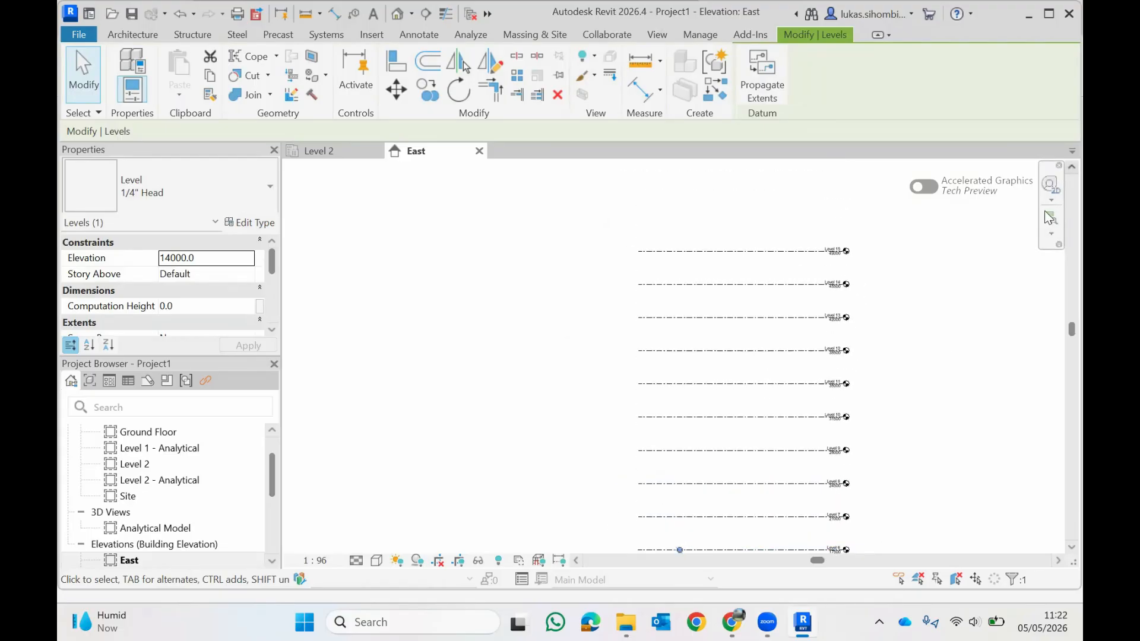
pyautogui.moveTo(1070, 331); pyautogui.dragTo(1071, 348)
pyautogui.moveTo(611, 169); pyautogui.dragTo(874, 508)
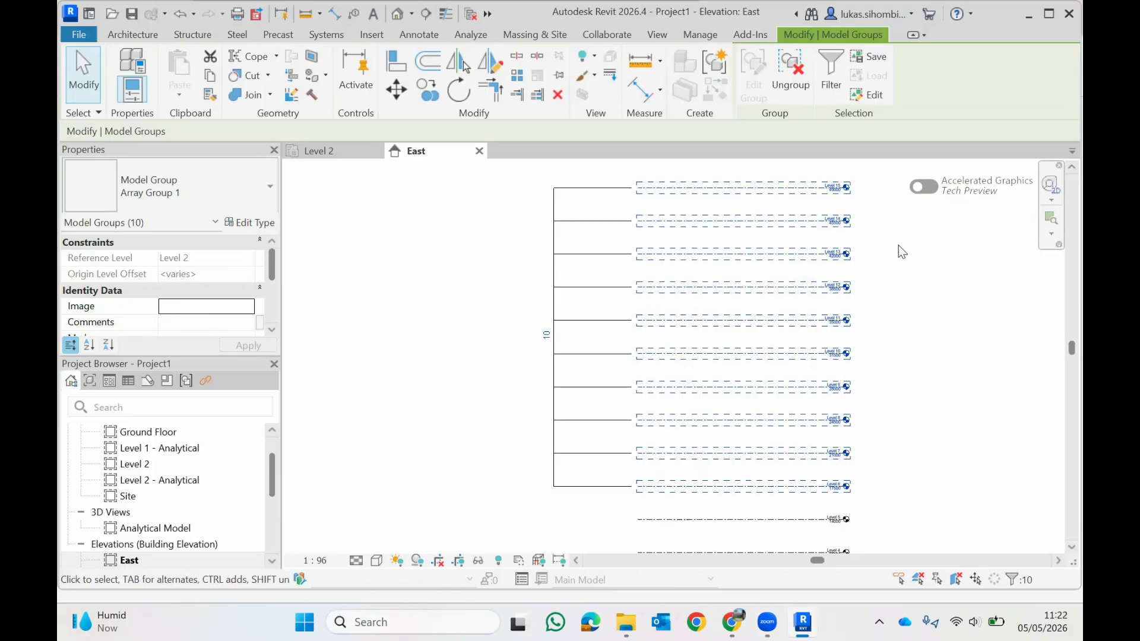
pyautogui.press('Delete')
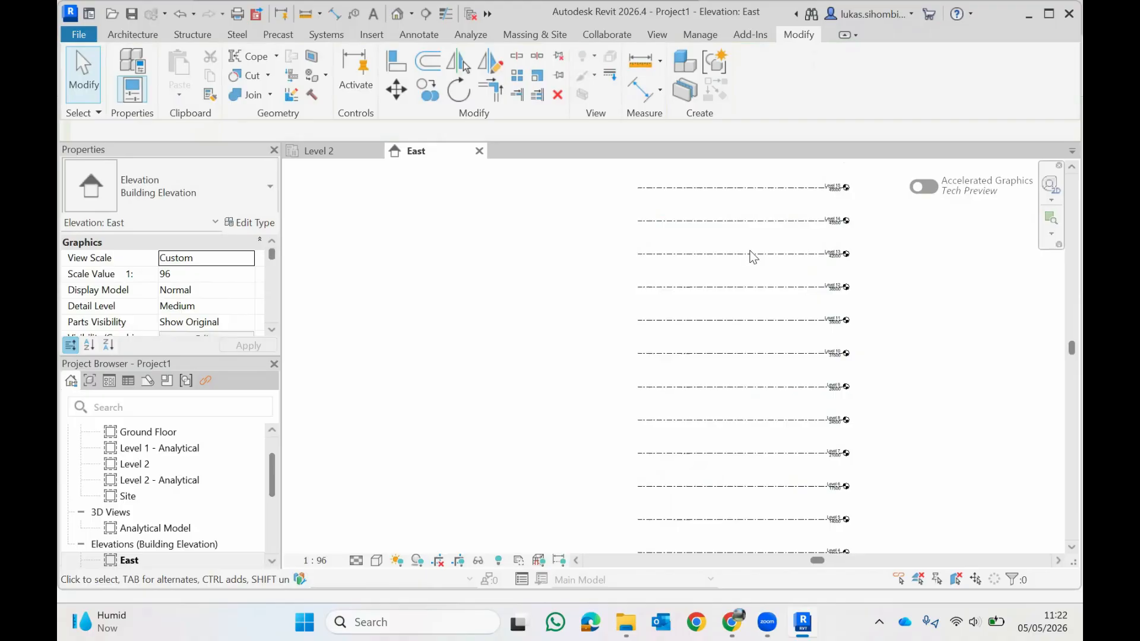
# Select all instances of the level array group visible in the East elevation and ungroup them into individual levels
pyautogui.click(747, 254)
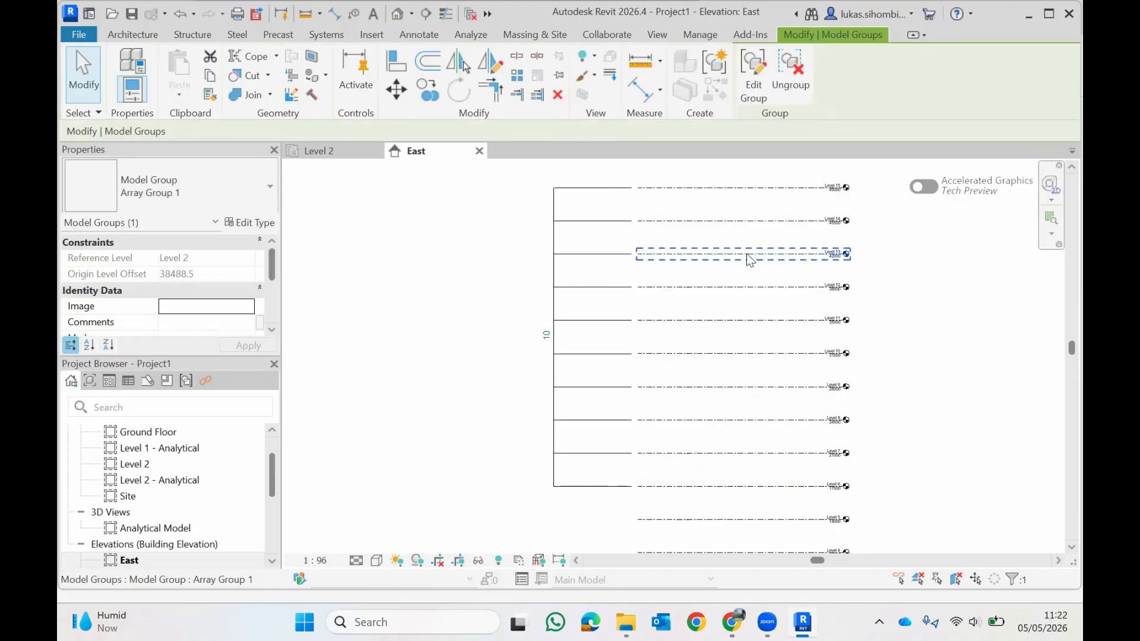
pyautogui.rightClick(746, 254)
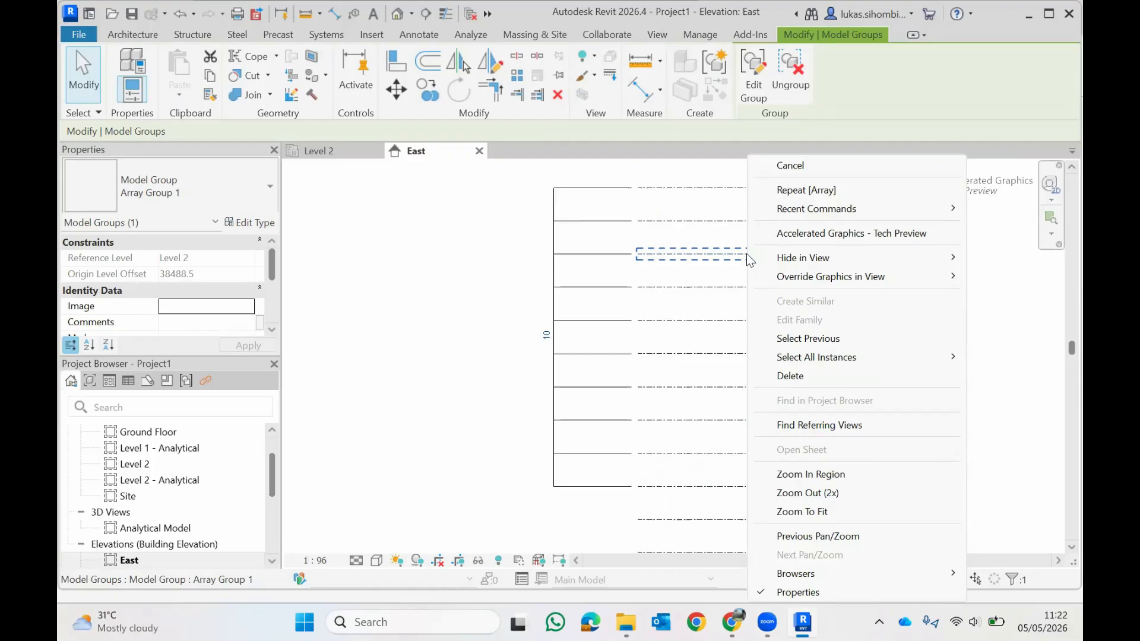
pyautogui.moveTo(804, 360)
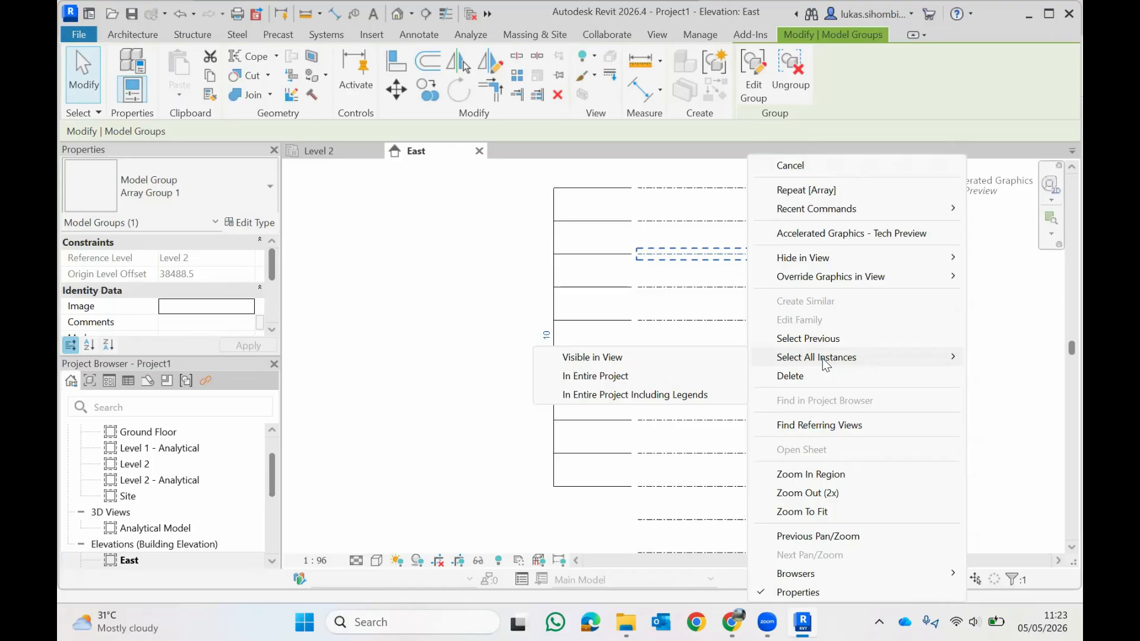
pyautogui.click(617, 358)
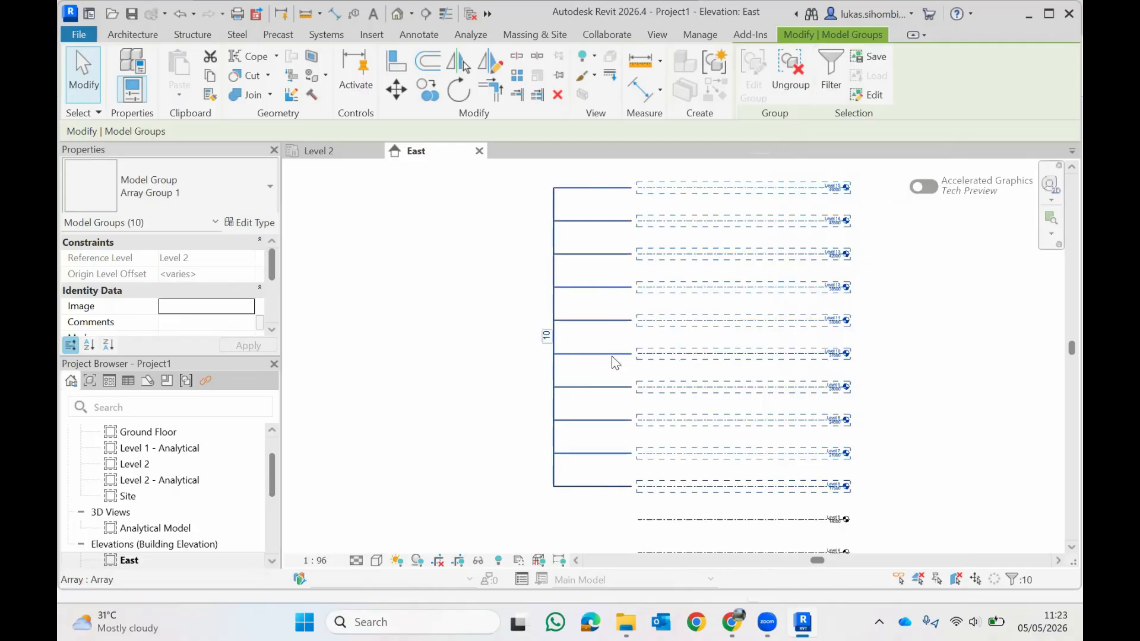
pyautogui.scroll(-1, 897, 342)
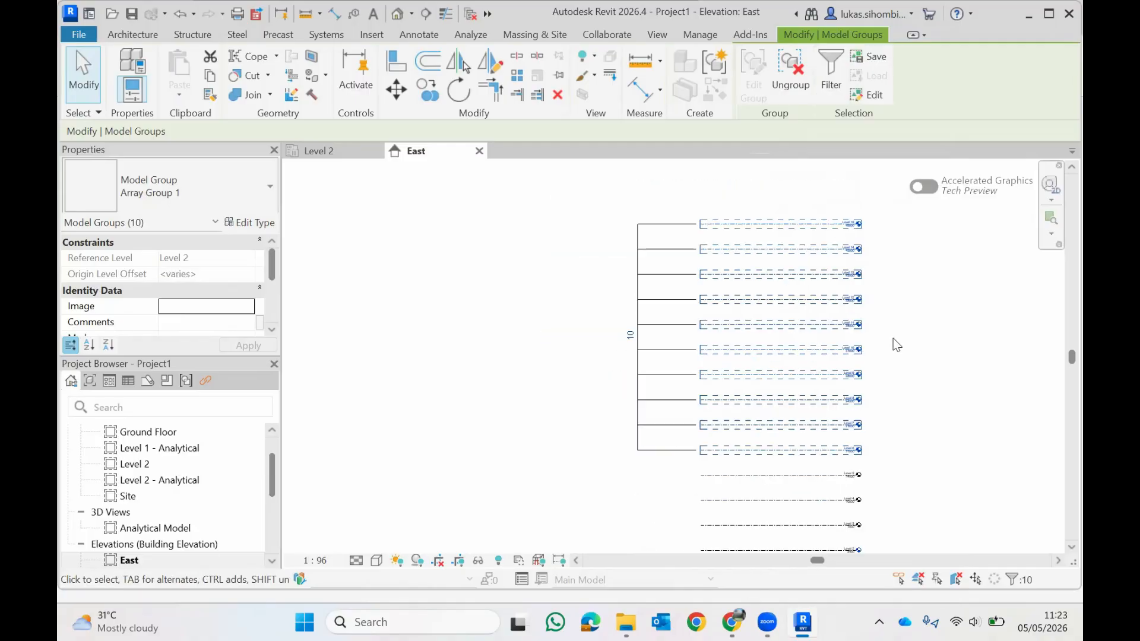
pyautogui.scroll(2, 895, 348)
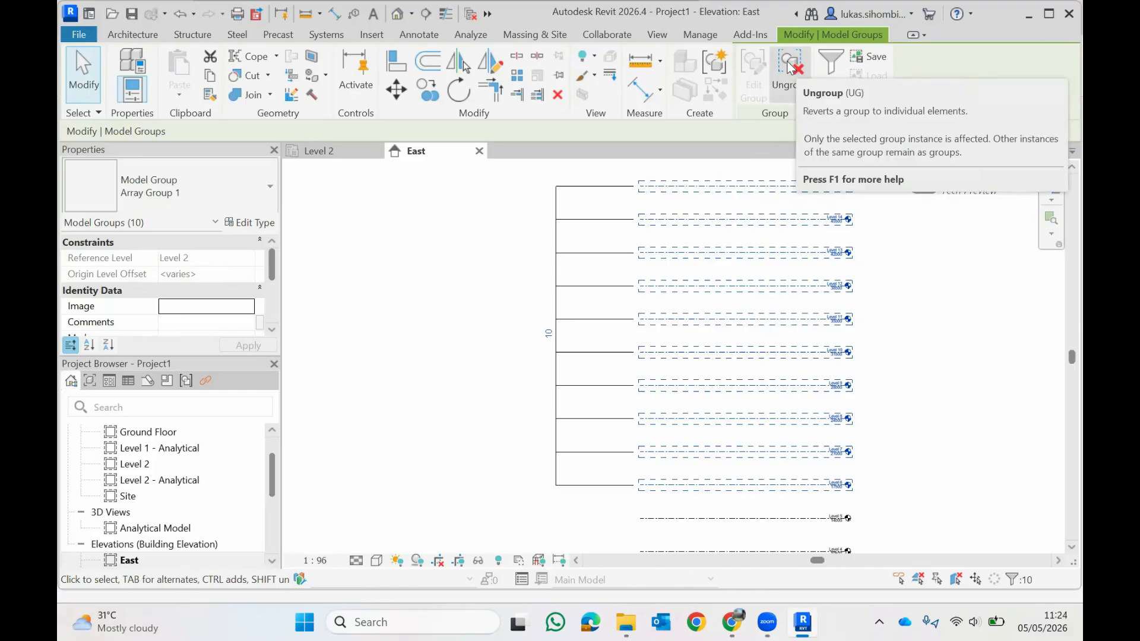
pyautogui.click(791, 65)
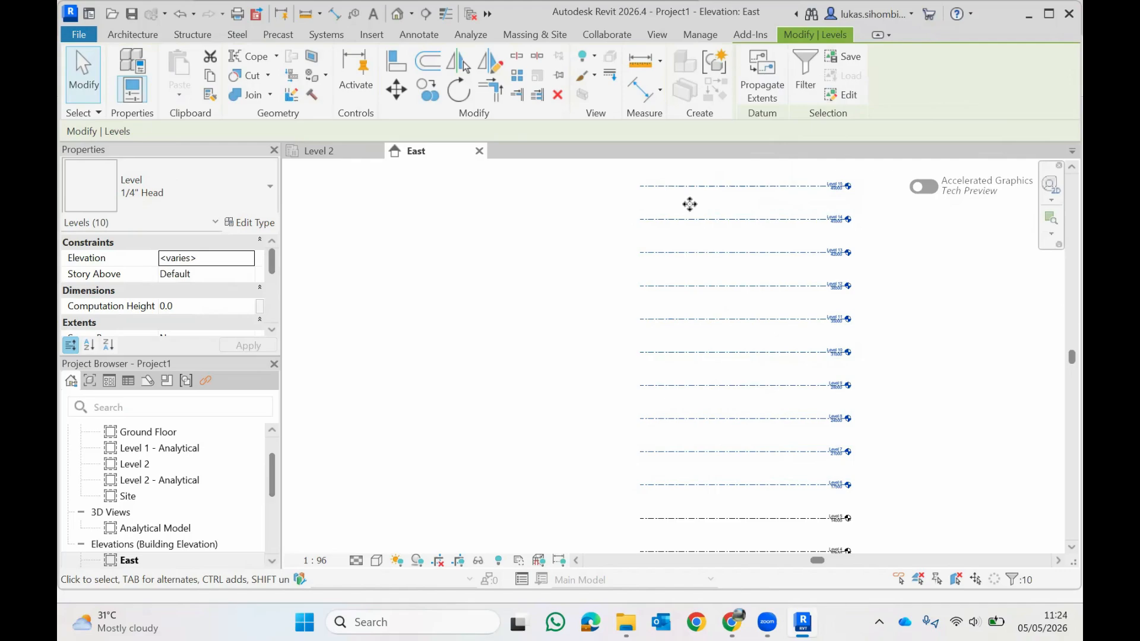
# Select several of the ungrouped levels one by one, including the topmost, to check that each is an independent level
pyautogui.click(677, 186)
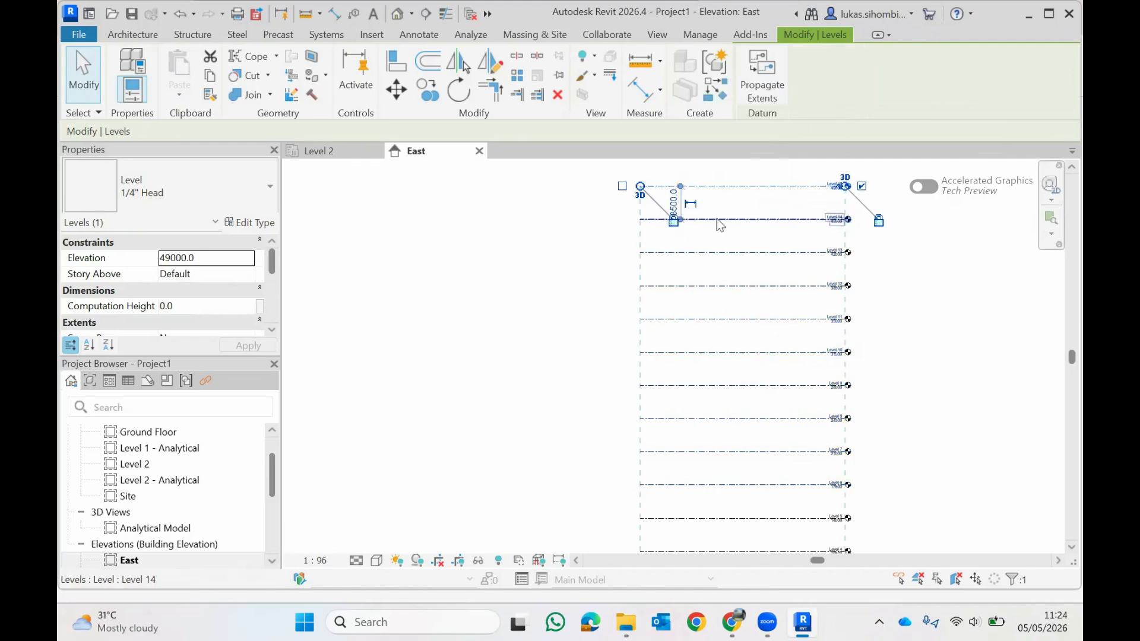
pyautogui.click(758, 287)
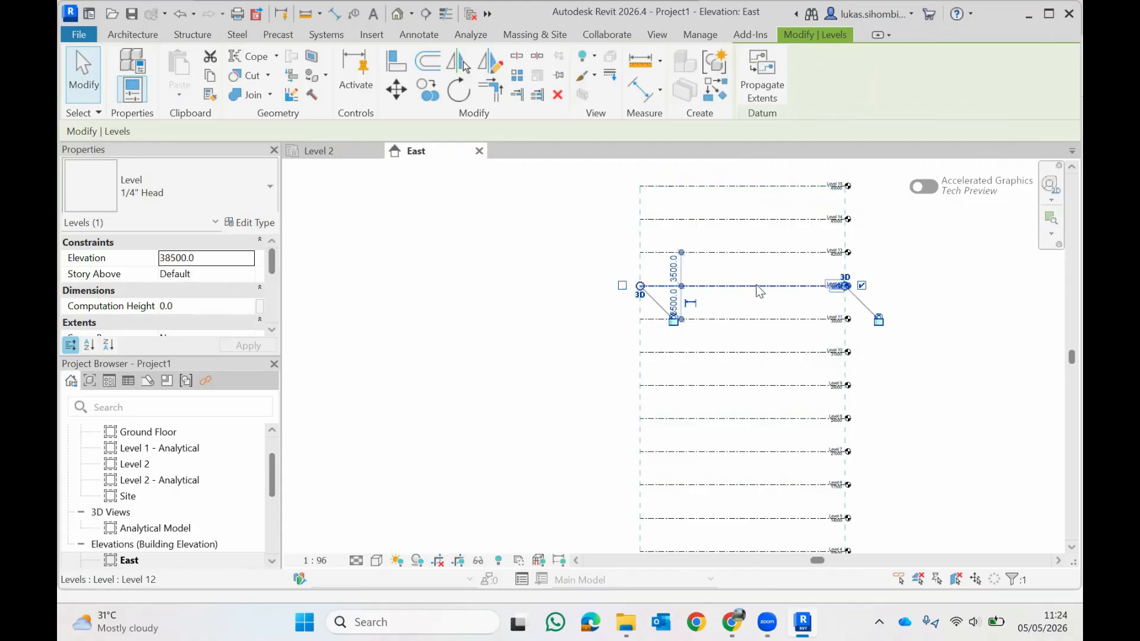
pyautogui.click(742, 351)
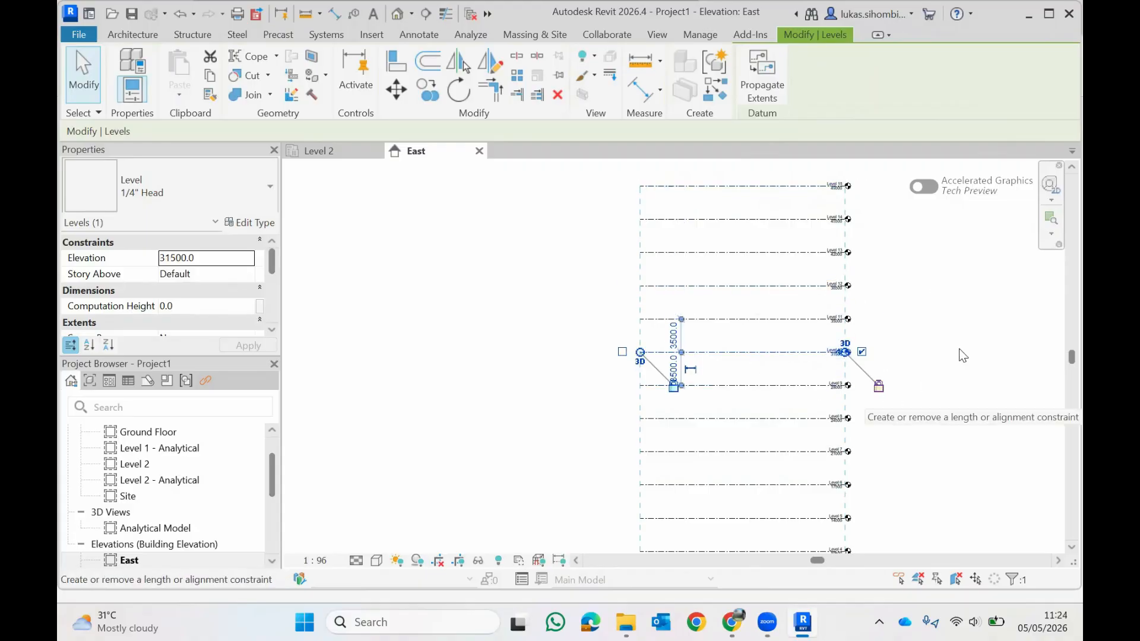
pyautogui.scroll(-5, 1057, 372)
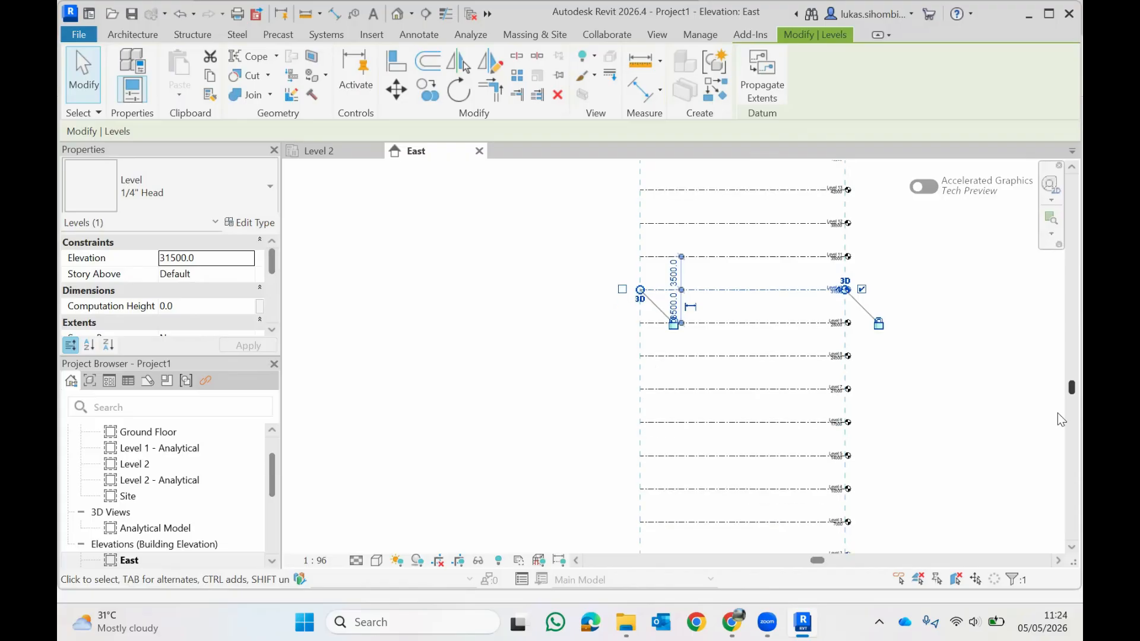
pyautogui.scroll(2, 1057, 423)
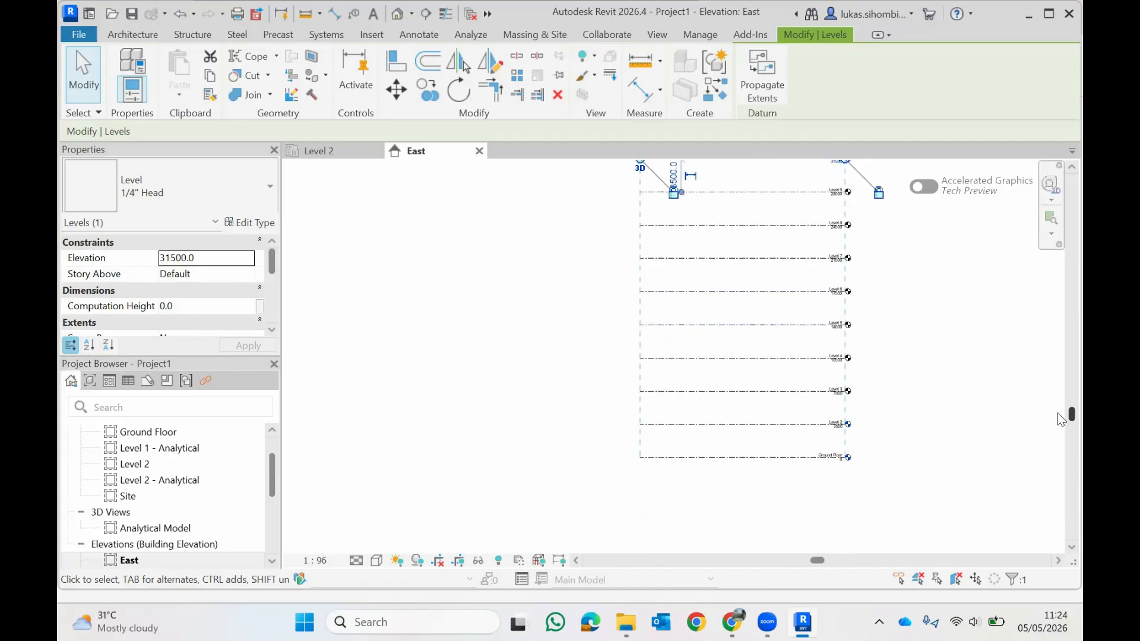
pyautogui.scroll(4, 1057, 403)
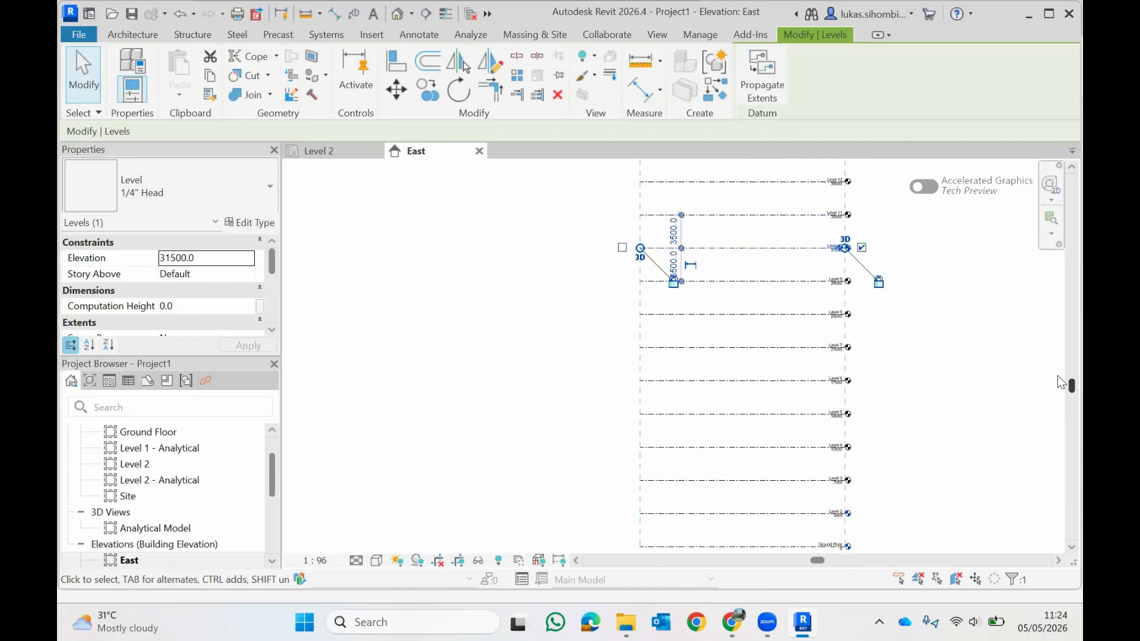
pyautogui.scroll(-2, 1057, 354)
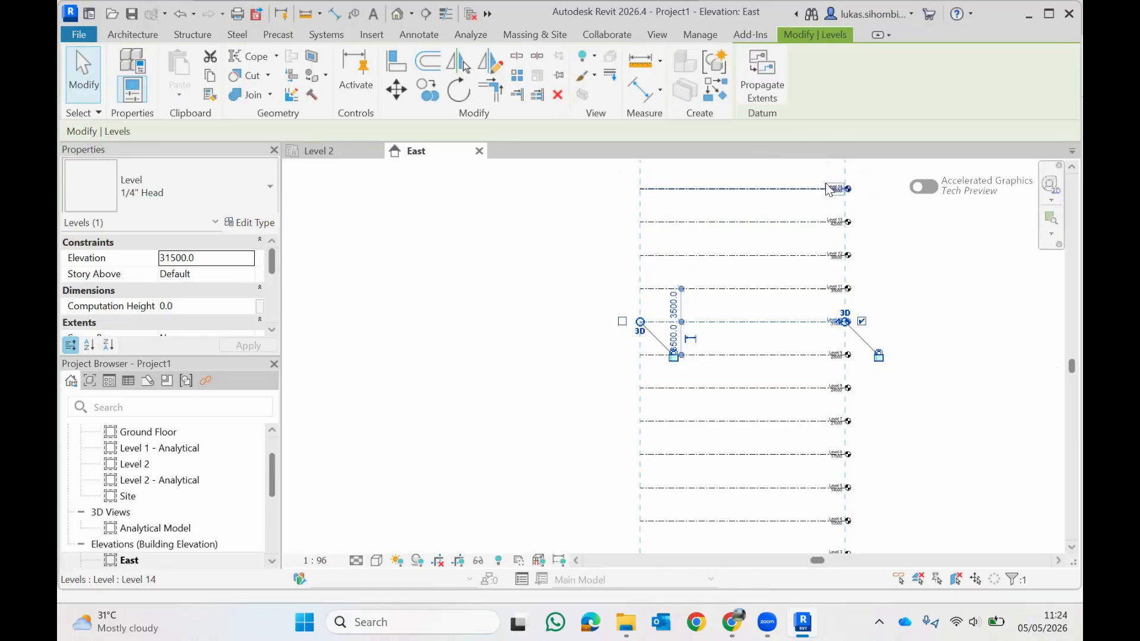
pyautogui.scroll(1, 1061, 171)
pyautogui.scroll(1, 1061, 170)
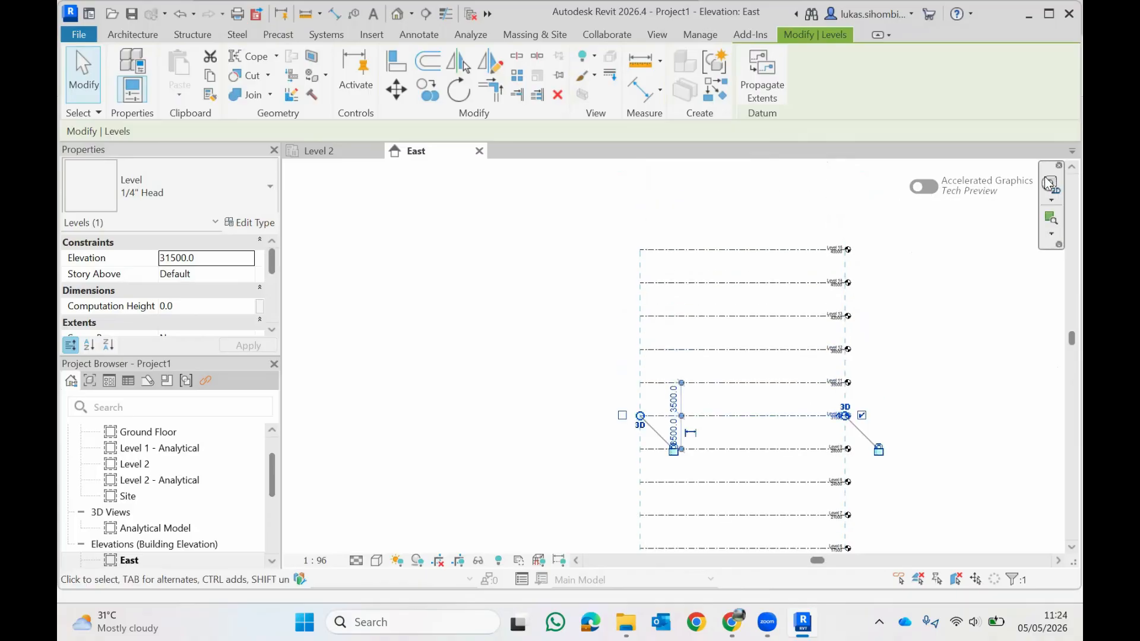
pyautogui.click(754, 250)
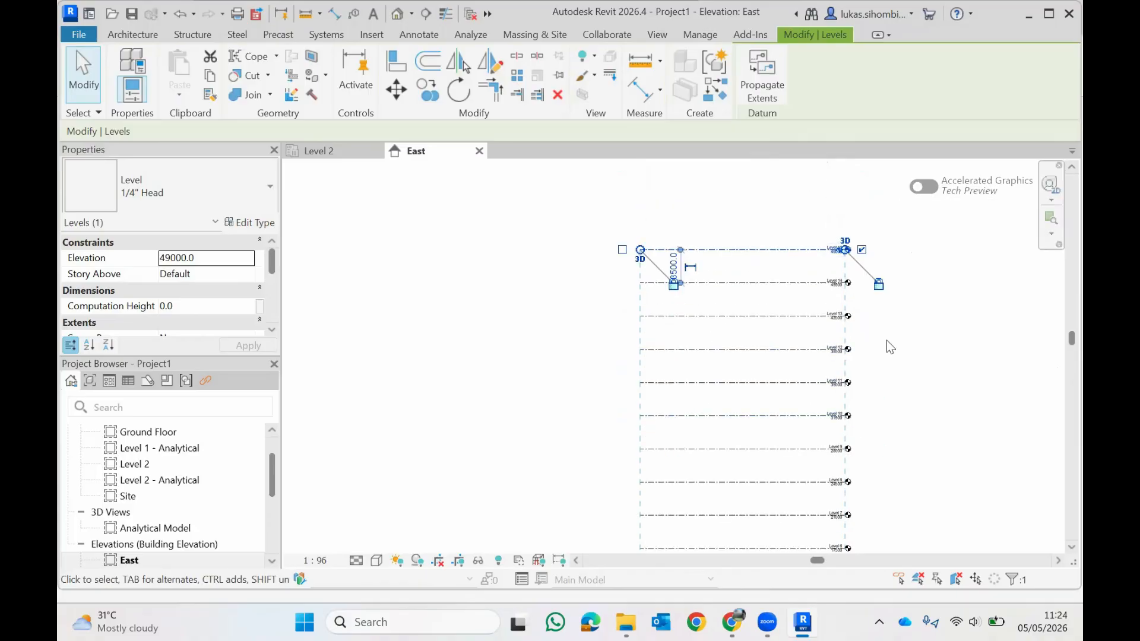
# Examine the names and elevations of the whole level stack from the topmost level down to Ground Floor
pyautogui.moveTo(1057, 341); pyautogui.dragTo(1057, 399)
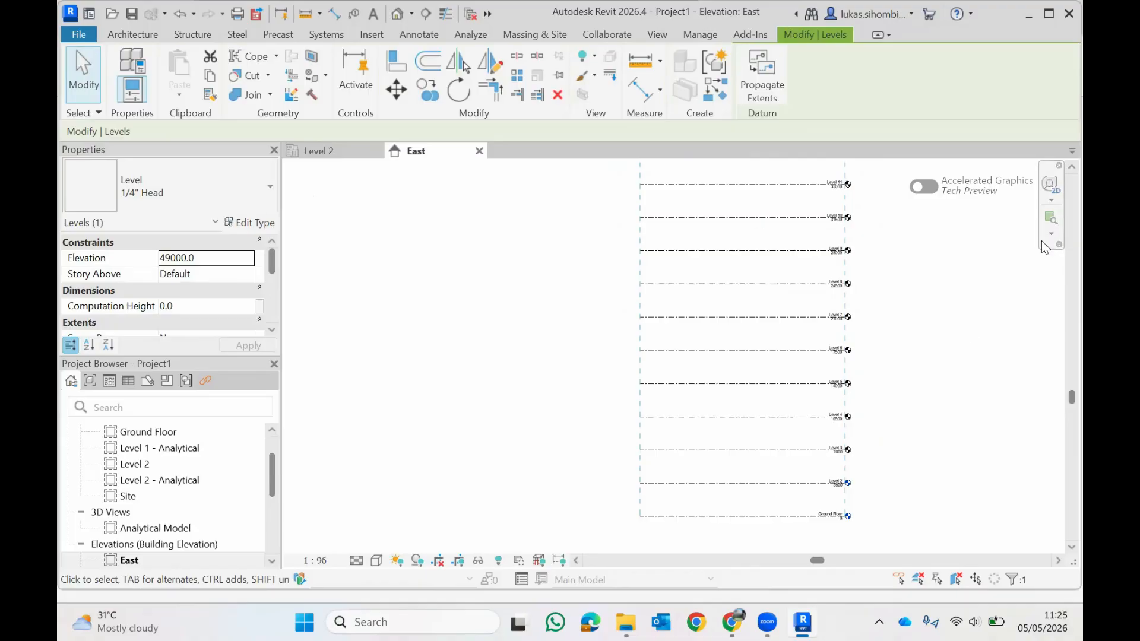
pyautogui.click(1070, 167)
pyautogui.click(1070, 168)
pyautogui.click(1070, 167)
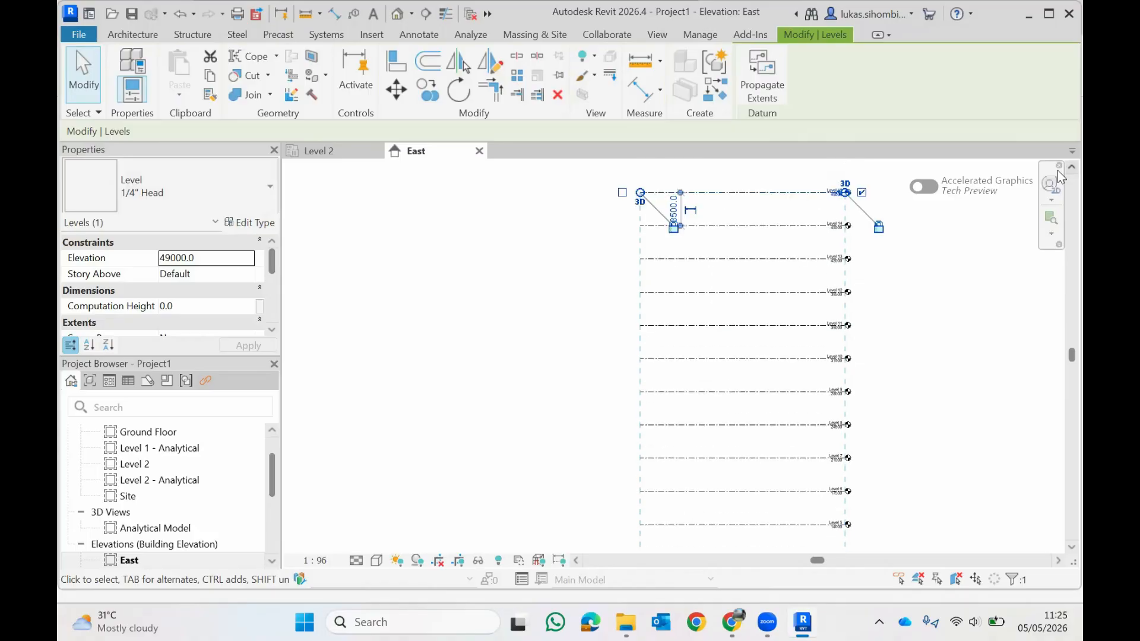
pyautogui.click(1070, 168)
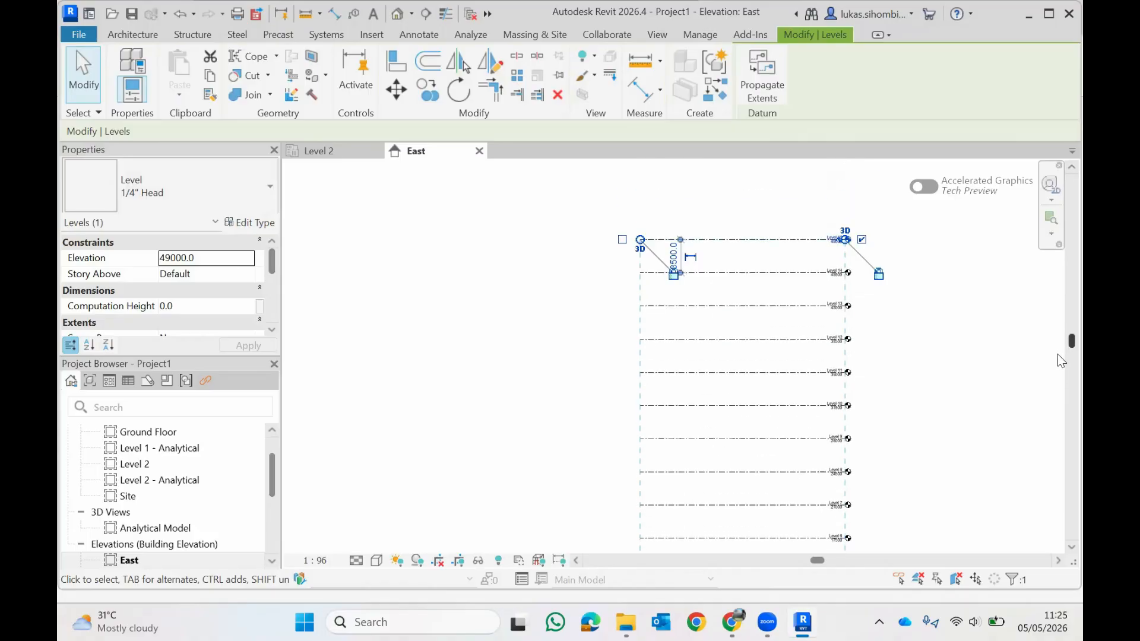
pyautogui.scroll(-2, 1058, 355)
pyautogui.scroll(1, 1057, 357)
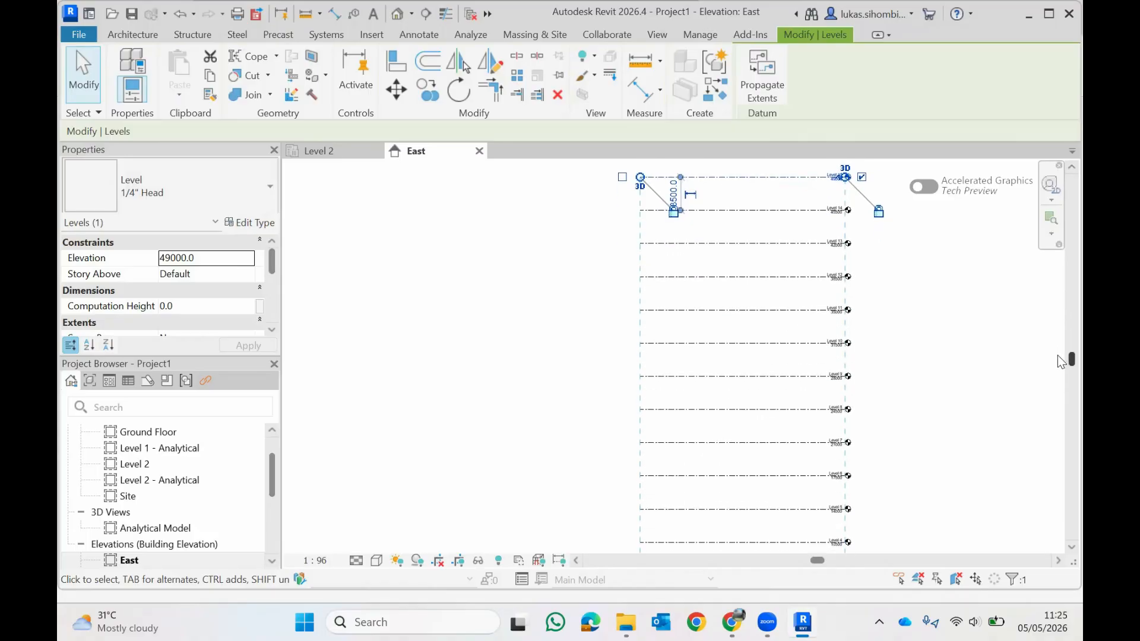
pyautogui.scroll(-4, 1058, 354)
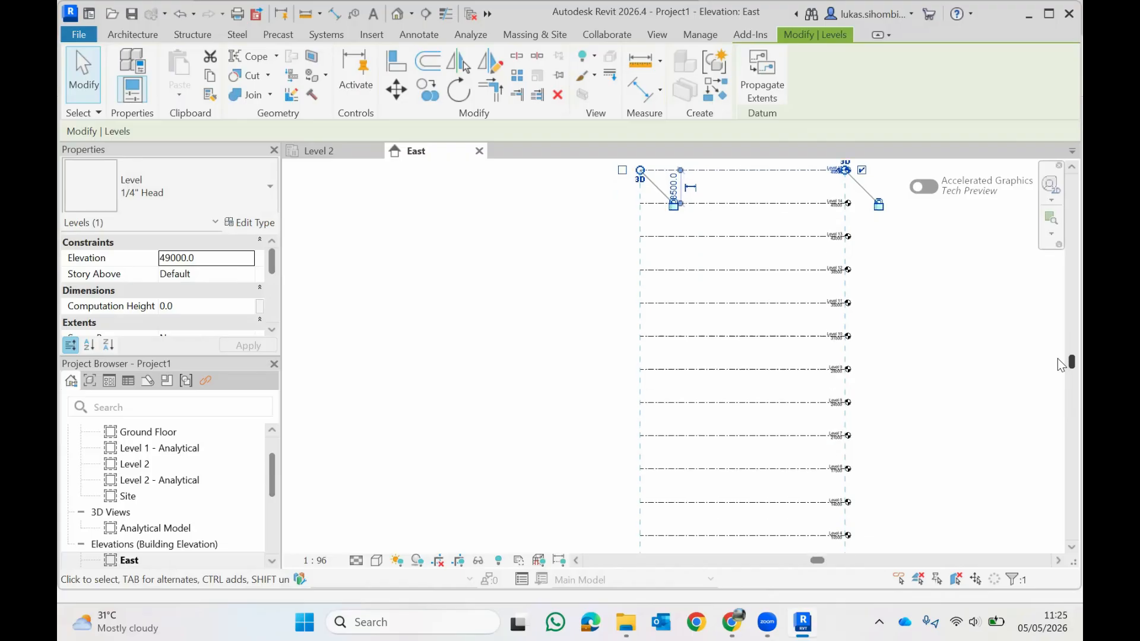
pyautogui.scroll(-2, 1057, 397)
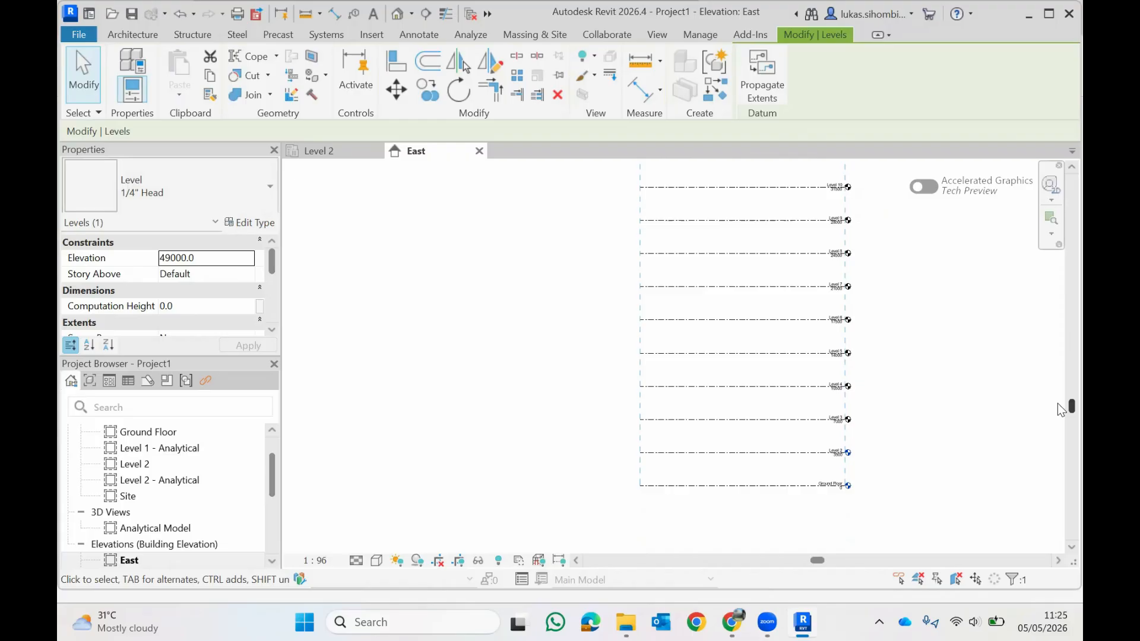
pyautogui.scroll(2, 1058, 399)
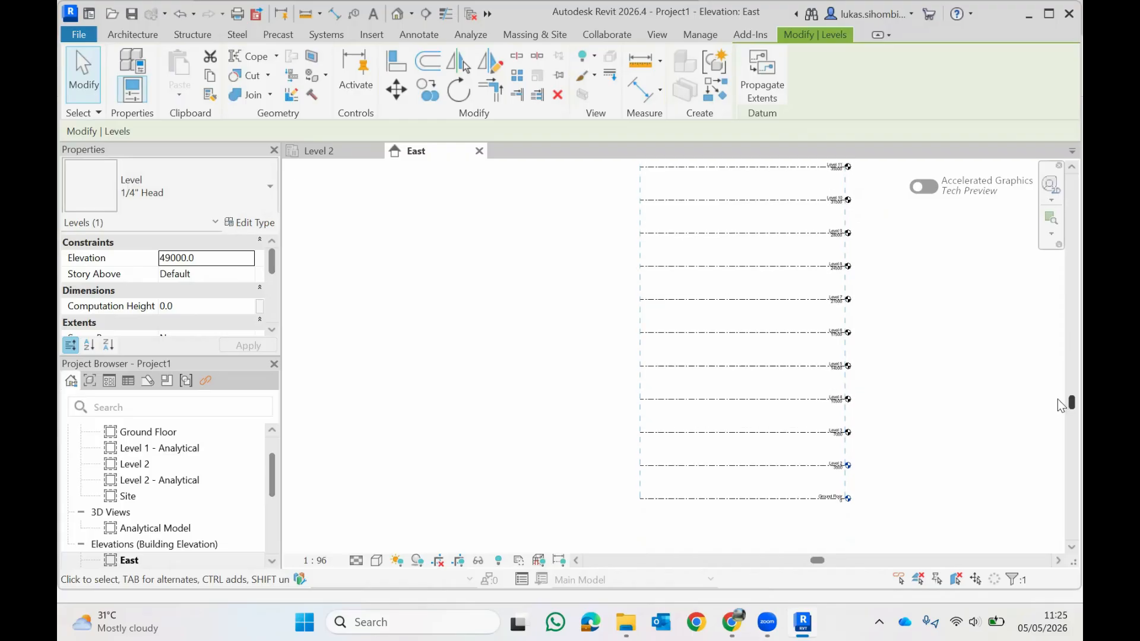
pyautogui.scroll(3, 1057, 395)
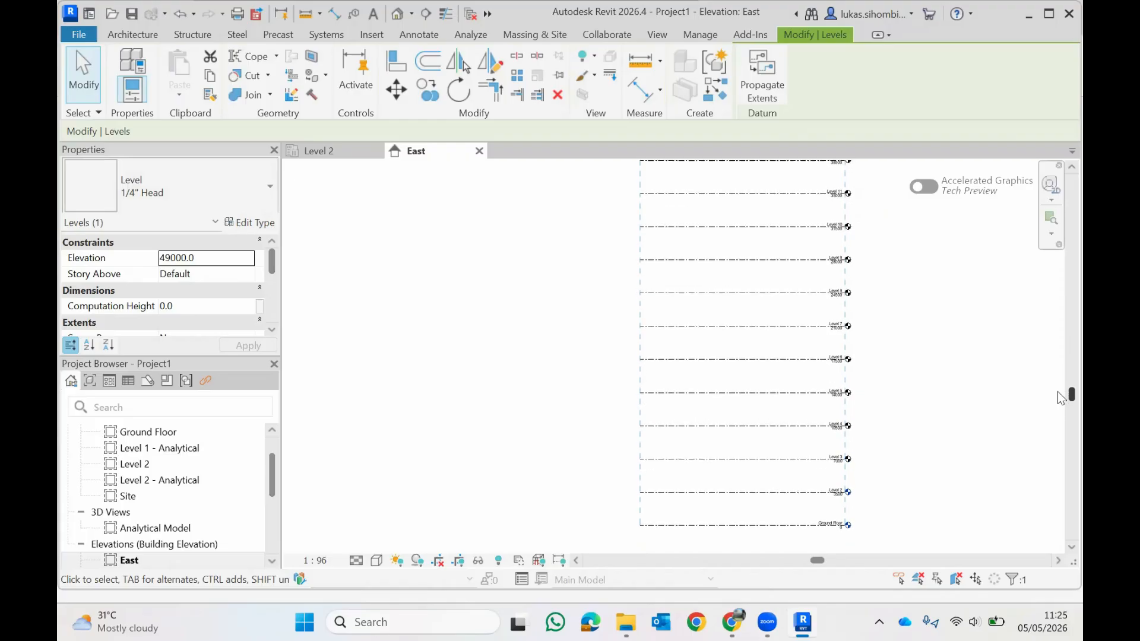
pyautogui.scroll(3, 1061, 374)
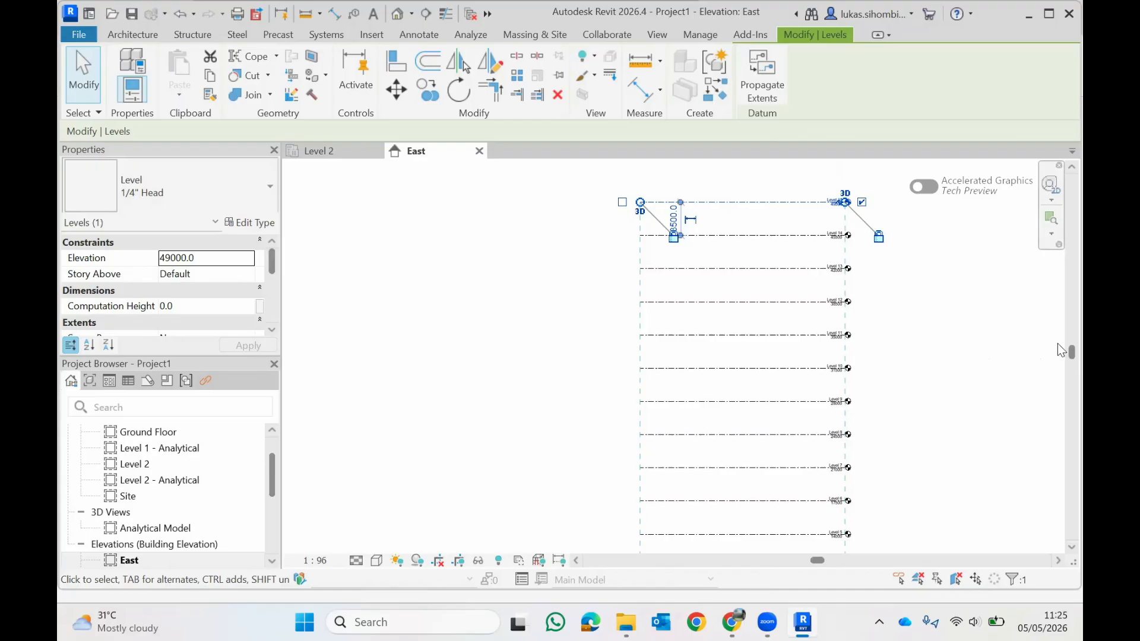
pyautogui.moveTo(1057, 354); pyautogui.dragTo(1058, 421)
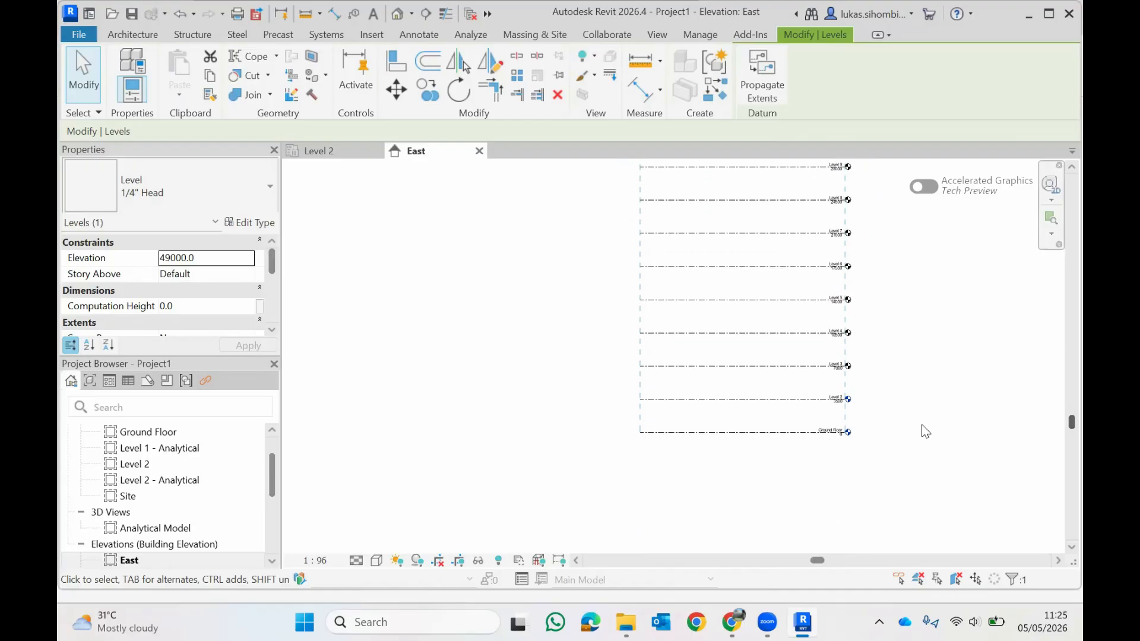
pyautogui.scroll(4, 911, 346)
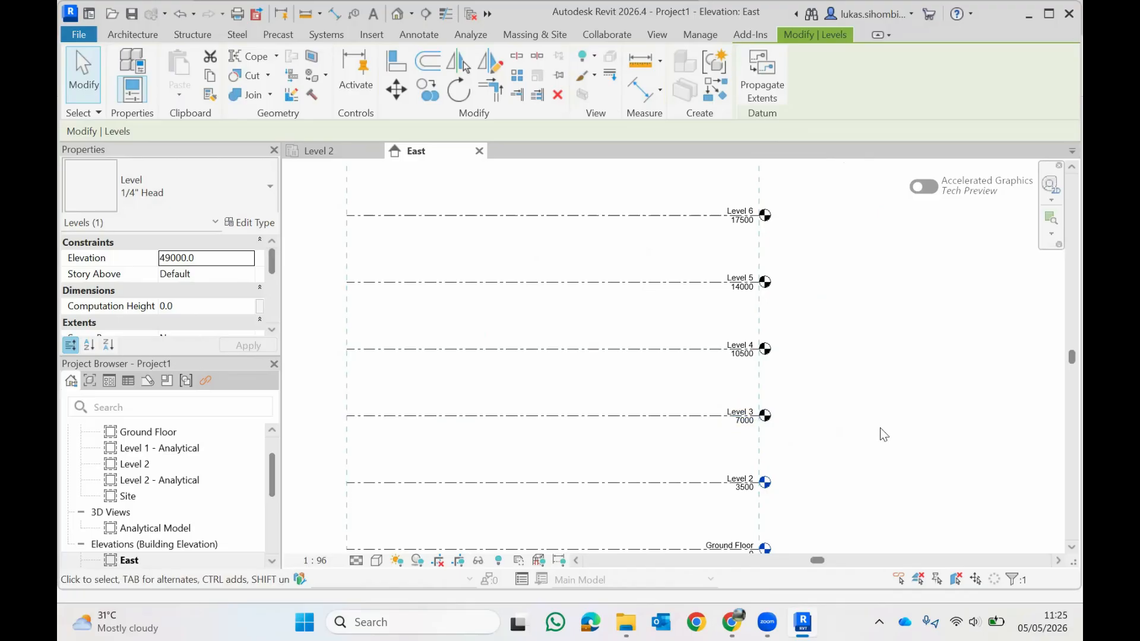
pyautogui.scroll(-1, 880, 428)
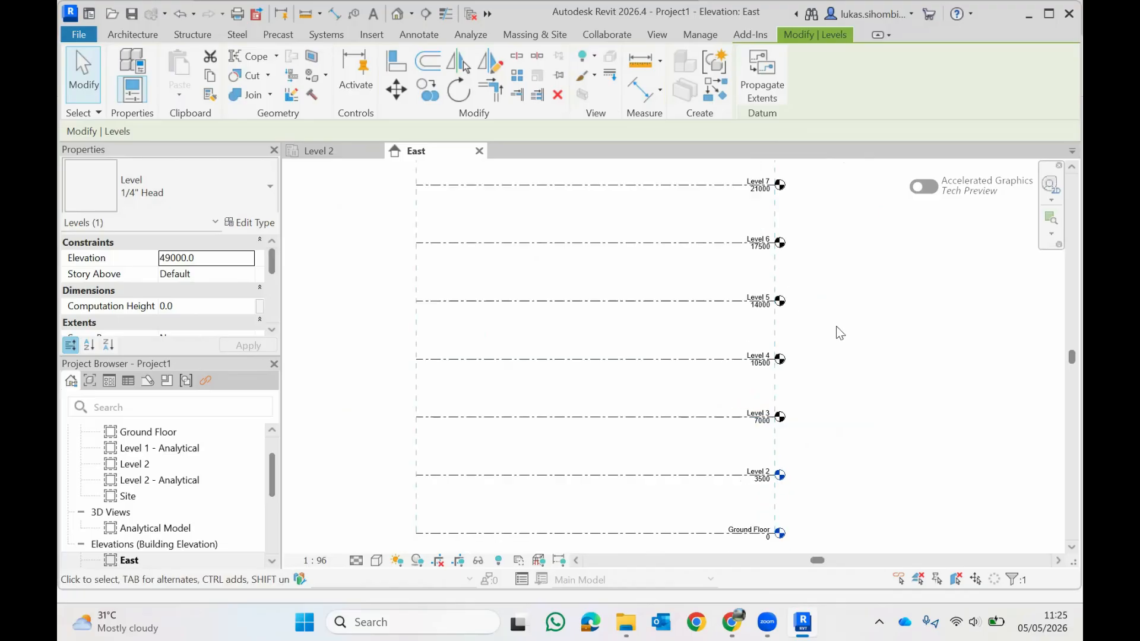
pyautogui.scroll(1, 842, 357)
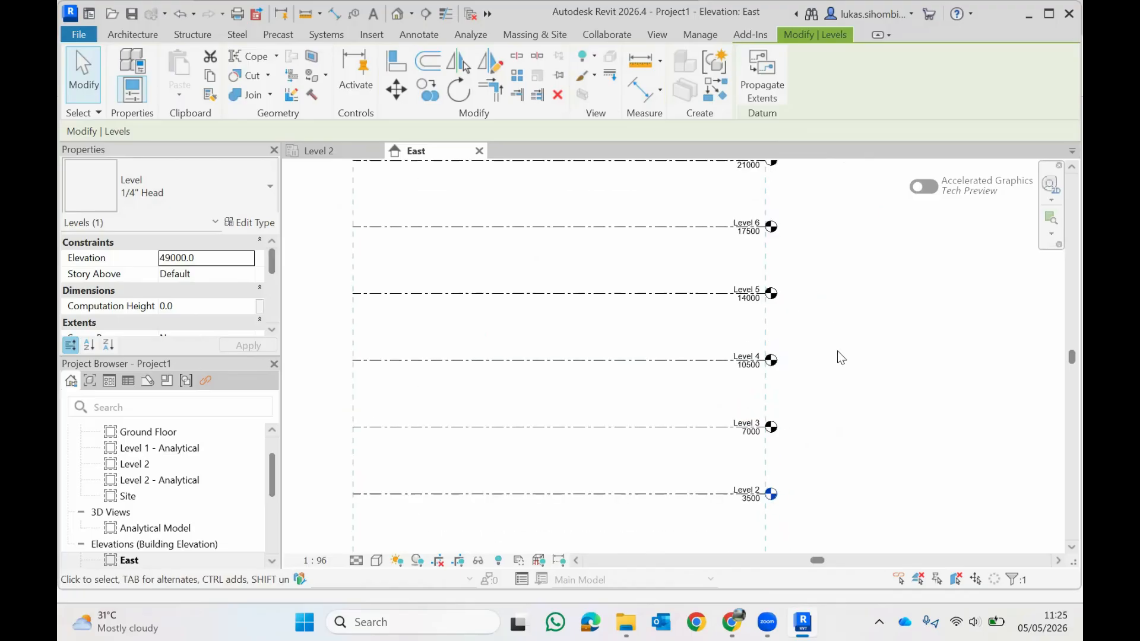
pyautogui.scroll(-2, 841, 357)
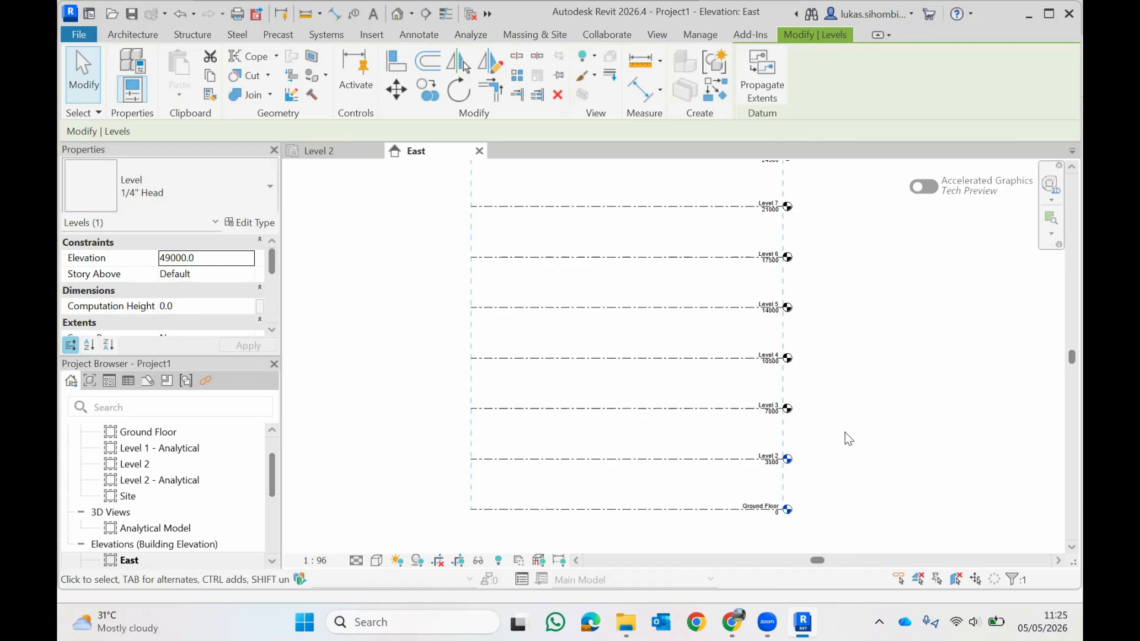
pyautogui.click(658, 36)
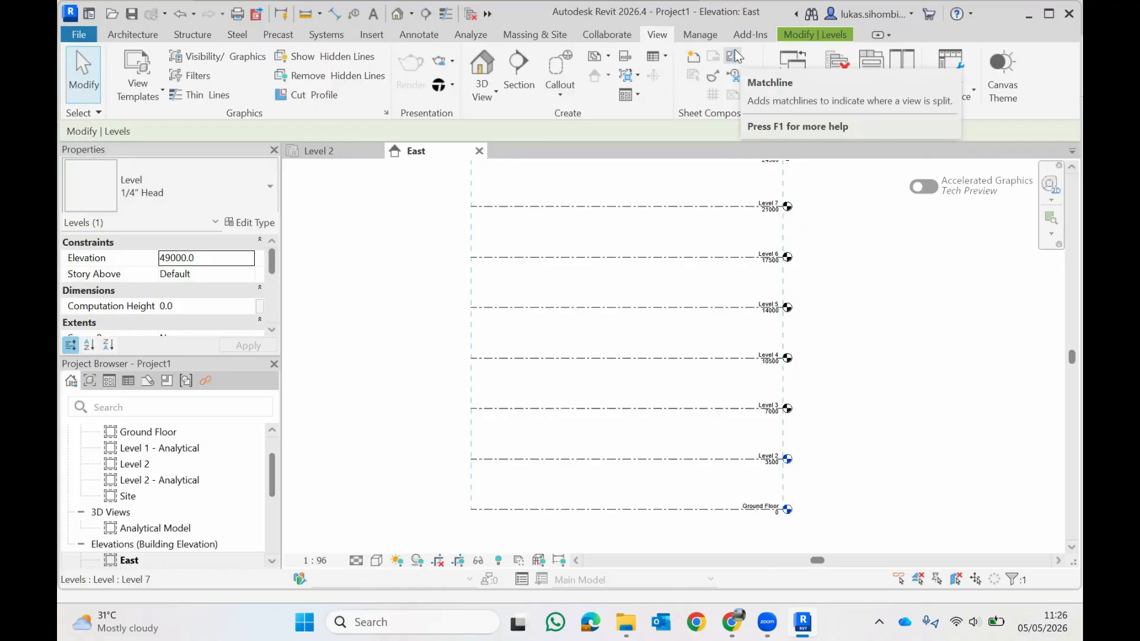
pyautogui.click(607, 54)
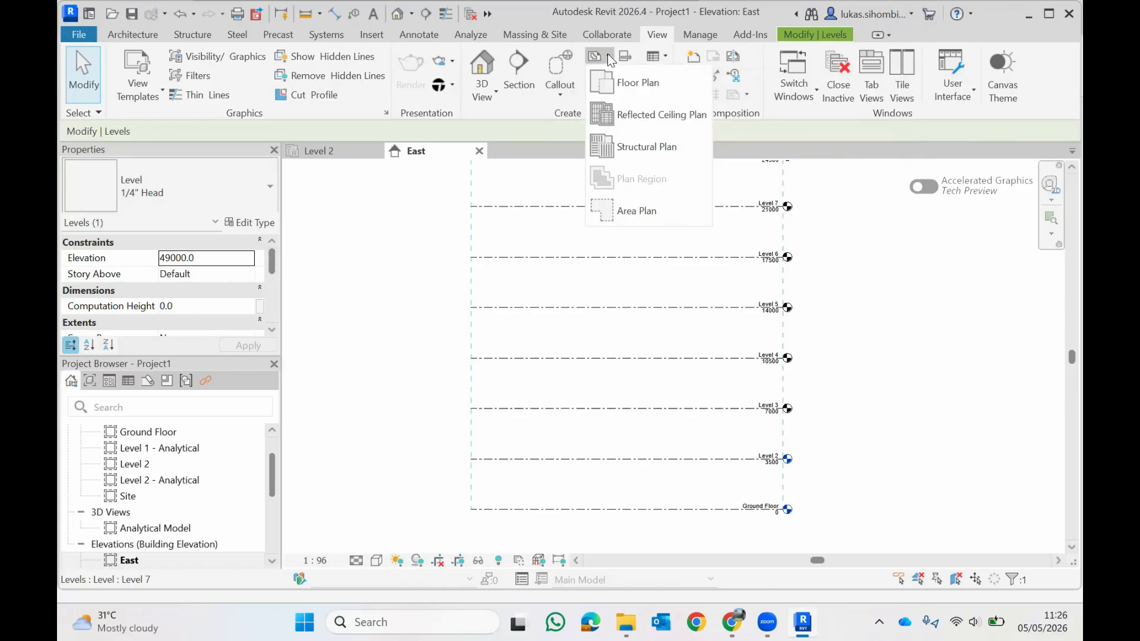
pyautogui.click(625, 148)
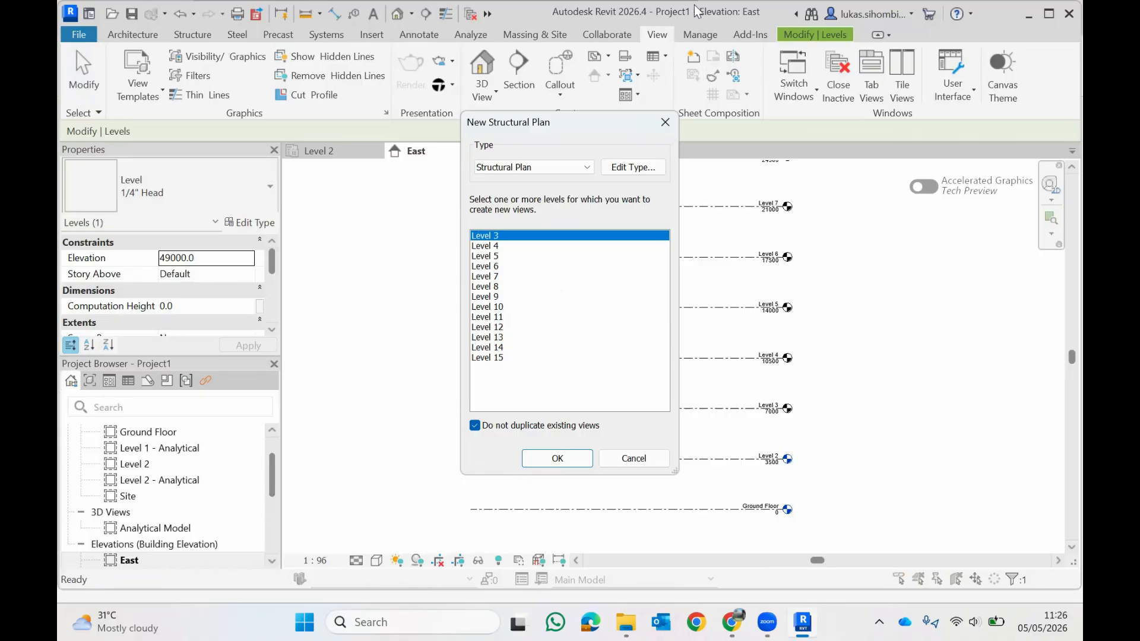
pyautogui.click(631, 458)
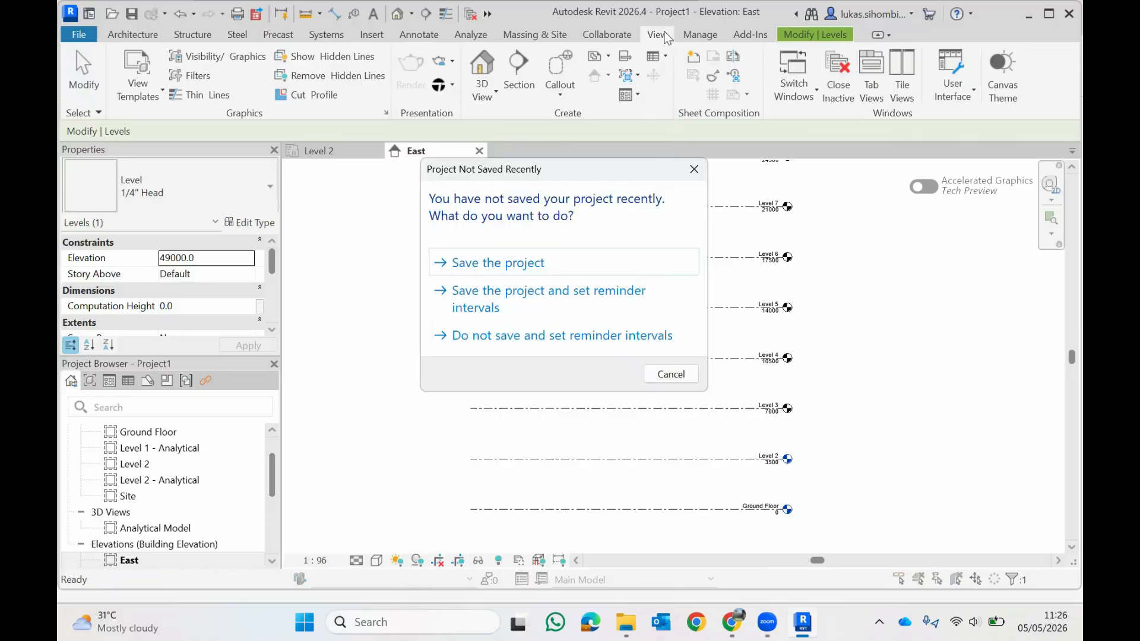
# Save the project under the file name Projectlat in the English-Imperial folder
pyautogui.click(486, 263)
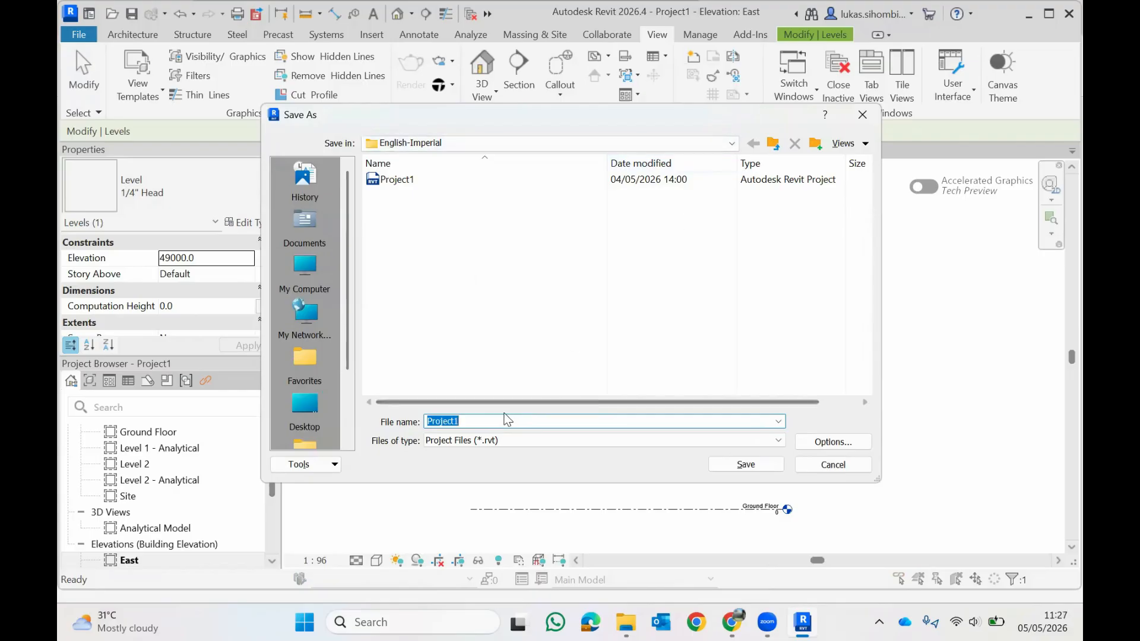
pyautogui.click(461, 421)
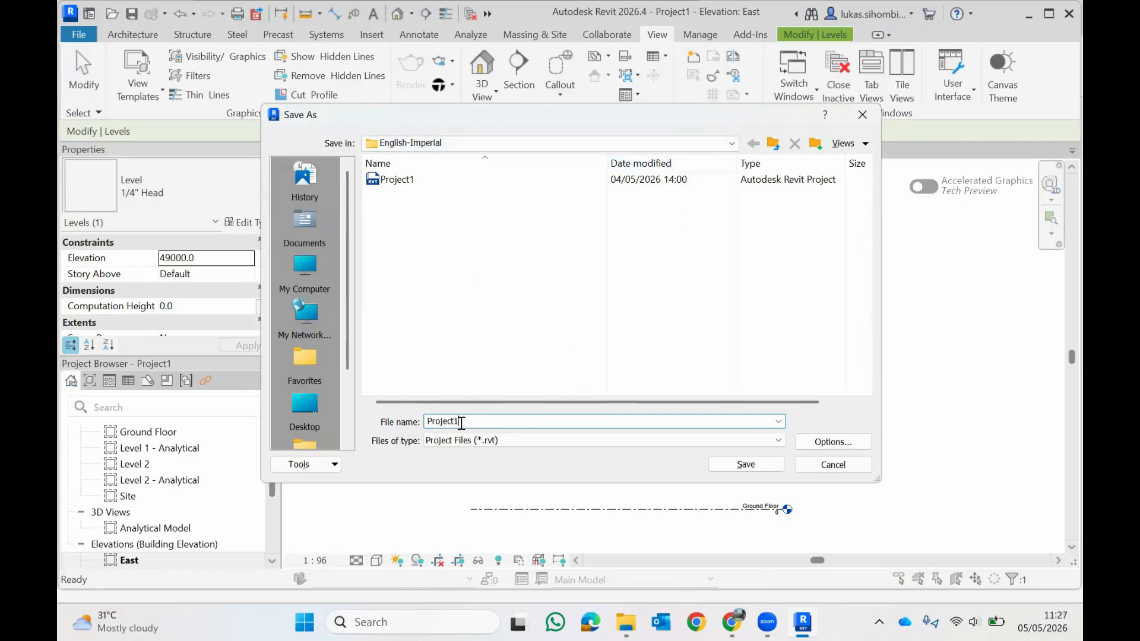
pyautogui.write('at')
pyautogui.click(738, 465)
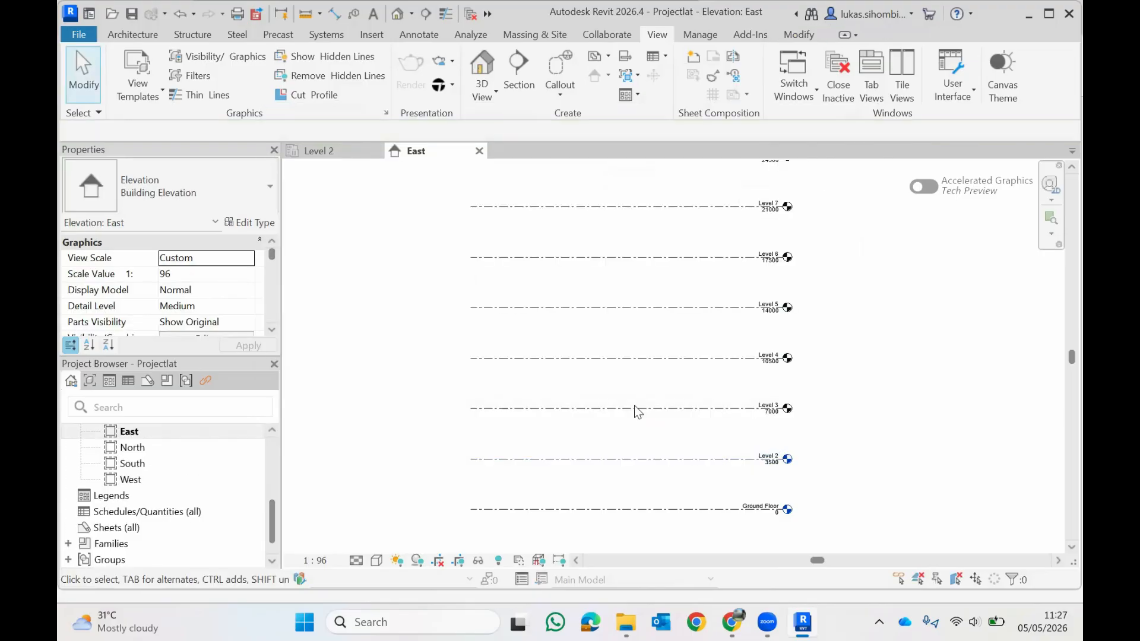
# Create new structural plan views for all levels from Level 3 through Level 15
pyautogui.click(607, 55)
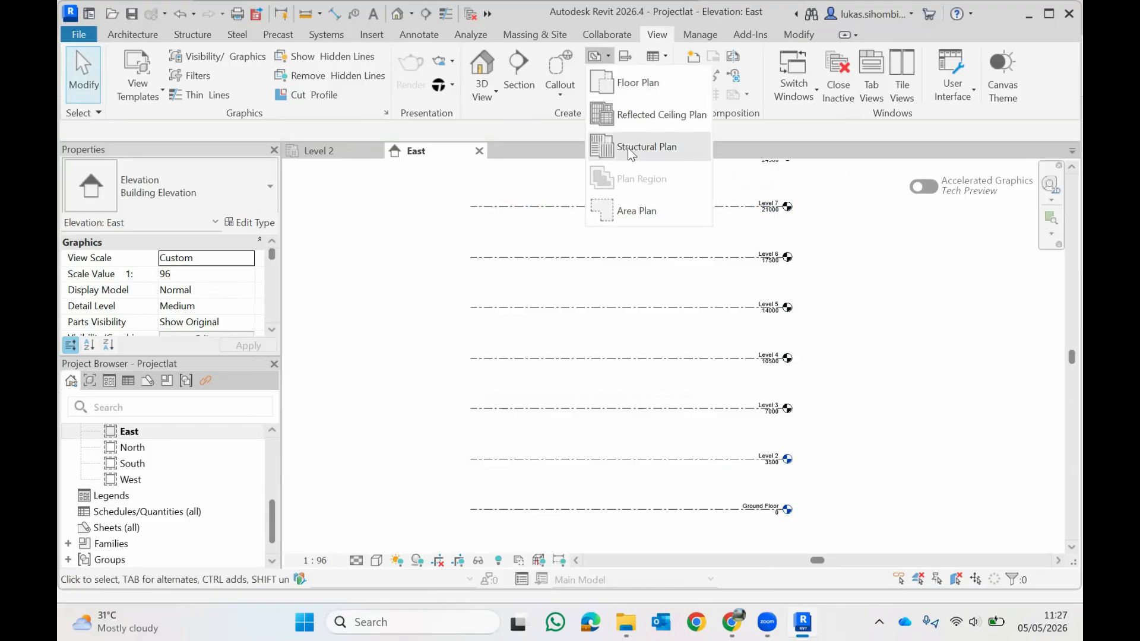
pyautogui.click(628, 147)
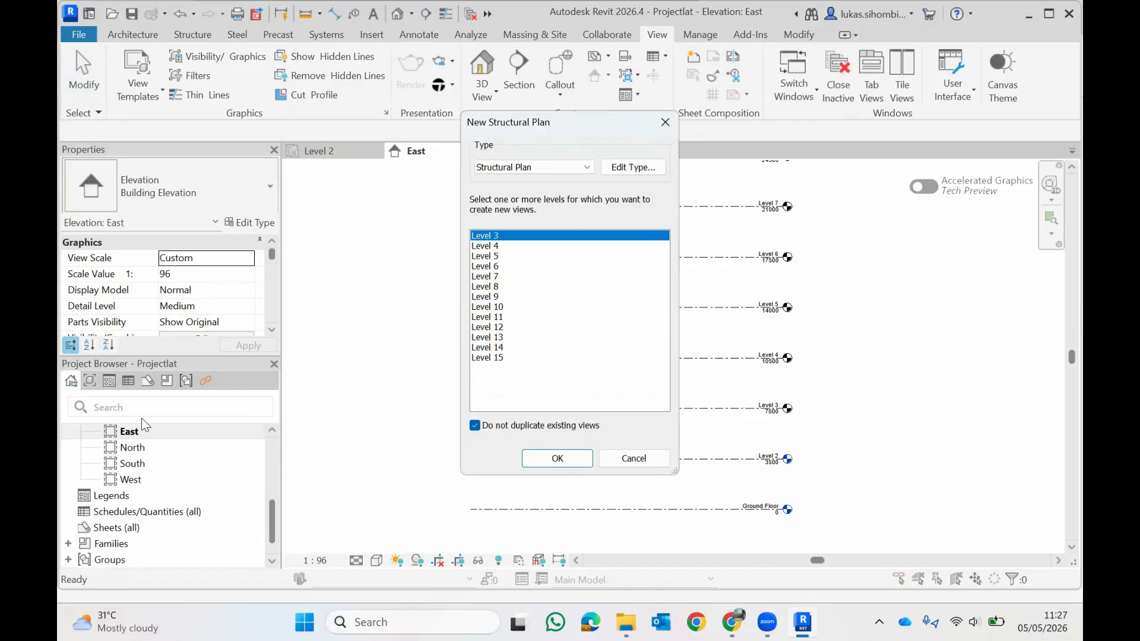
pyautogui.keyDown('shift'); pyautogui.click(487, 358); pyautogui.keyUp('shift')
pyautogui.click(557, 459)
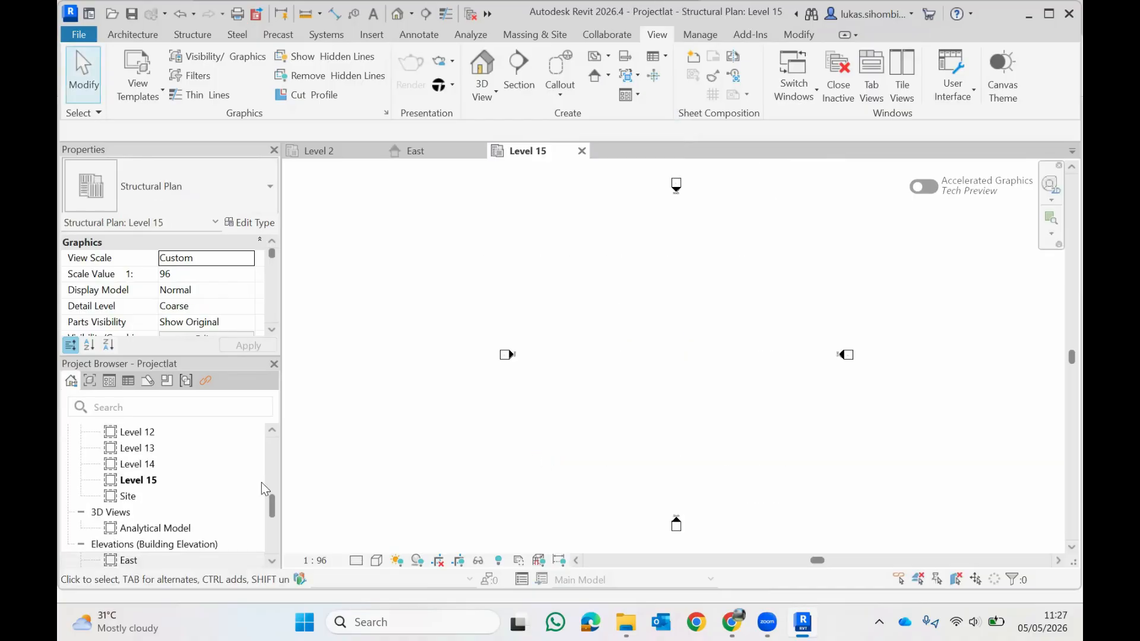
# Examine the structural plans in the project browser to check that the levels through Level 15 are listed
pyautogui.click(270, 447)
pyautogui.click(270, 441)
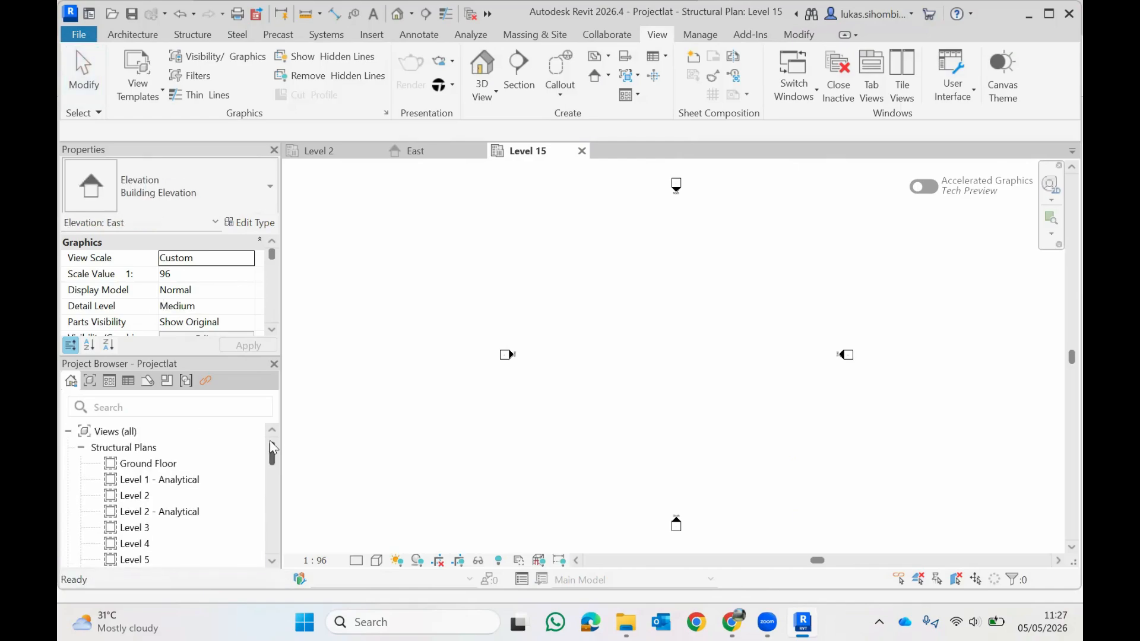
pyautogui.click(272, 560)
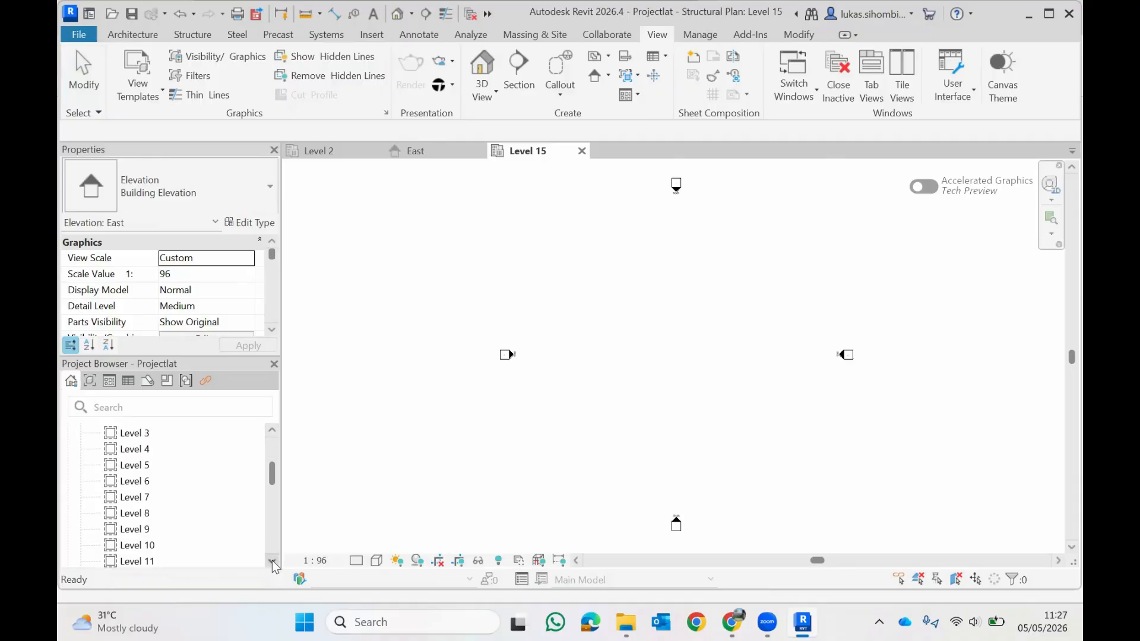
pyautogui.click(272, 560)
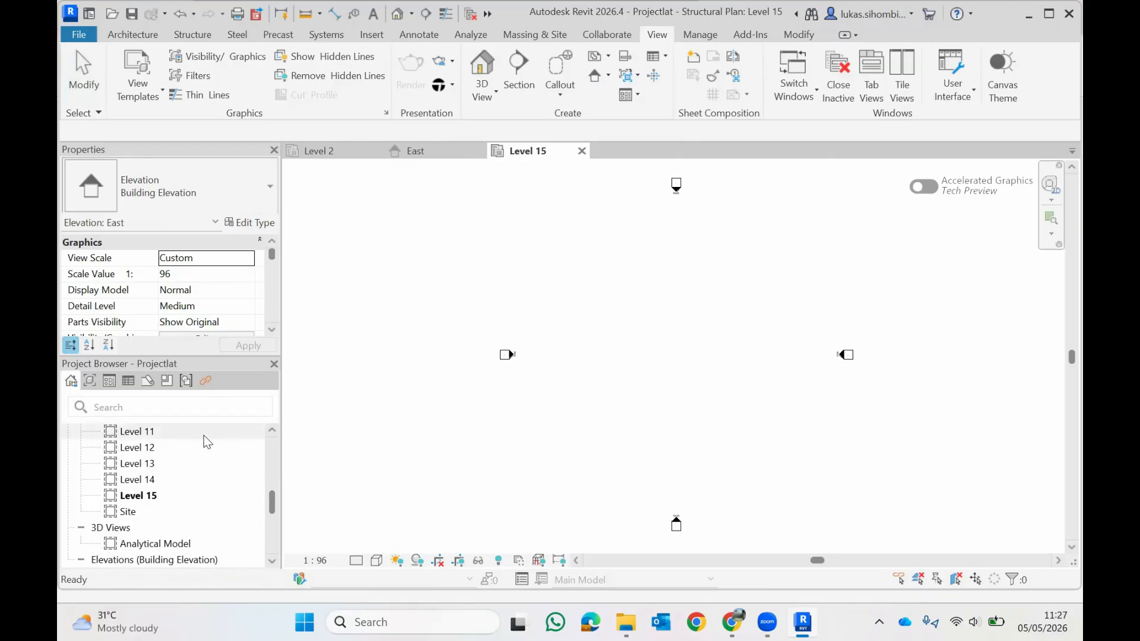
# Examine the level heads in the East elevation, switching briefly to the Level 15 structural plan and back
pyautogui.click(422, 153)
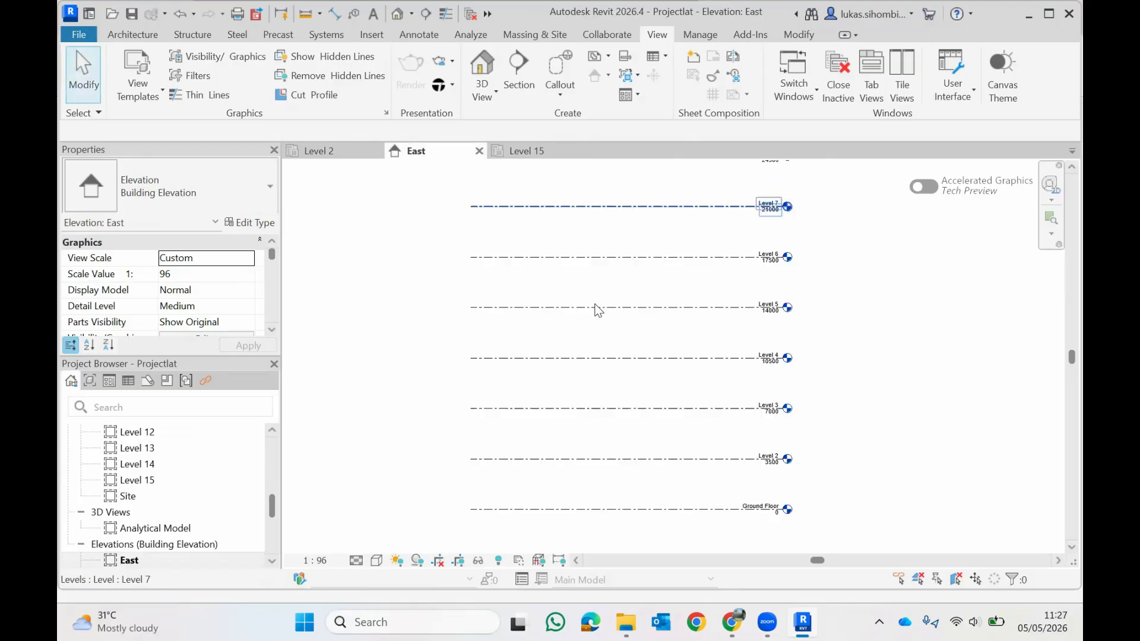
pyautogui.moveTo(1057, 354)
pyautogui.mouseDown()
pyautogui.moveTo(1057, 199)
pyautogui.moveTo(1057, 370)
pyautogui.mouseUp()
pyautogui.scroll(-1, 166, 463)
pyautogui.scroll(3, 165, 462)
pyautogui.scroll(4, 166, 469)
pyautogui.scroll(-3, 167, 472)
pyautogui.scroll(-2, 167, 474)
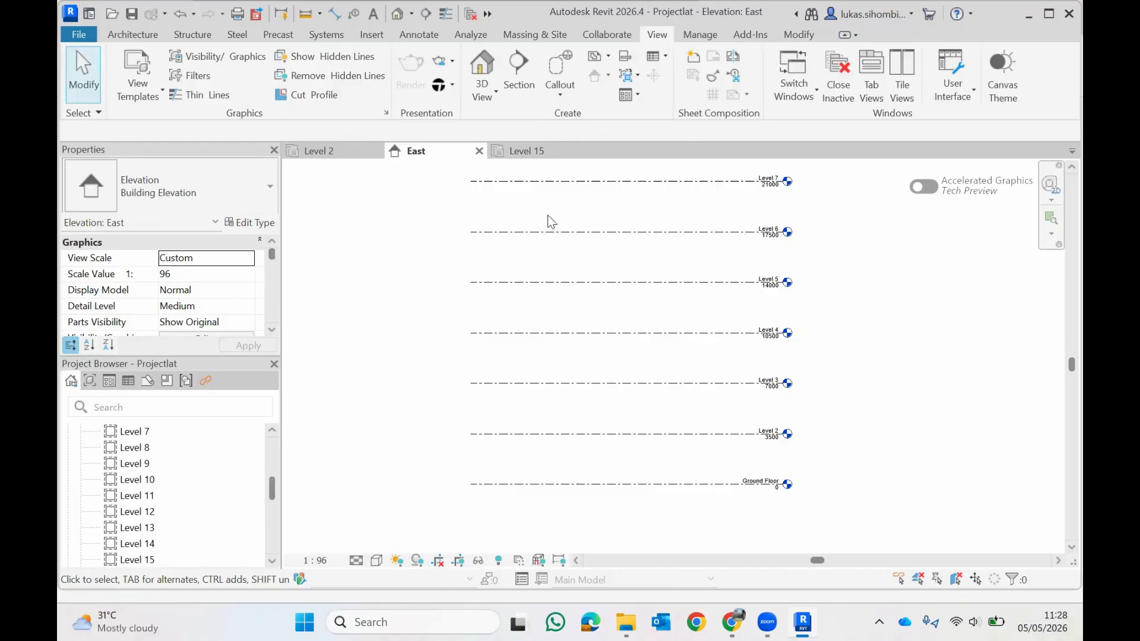
pyautogui.click(524, 151)
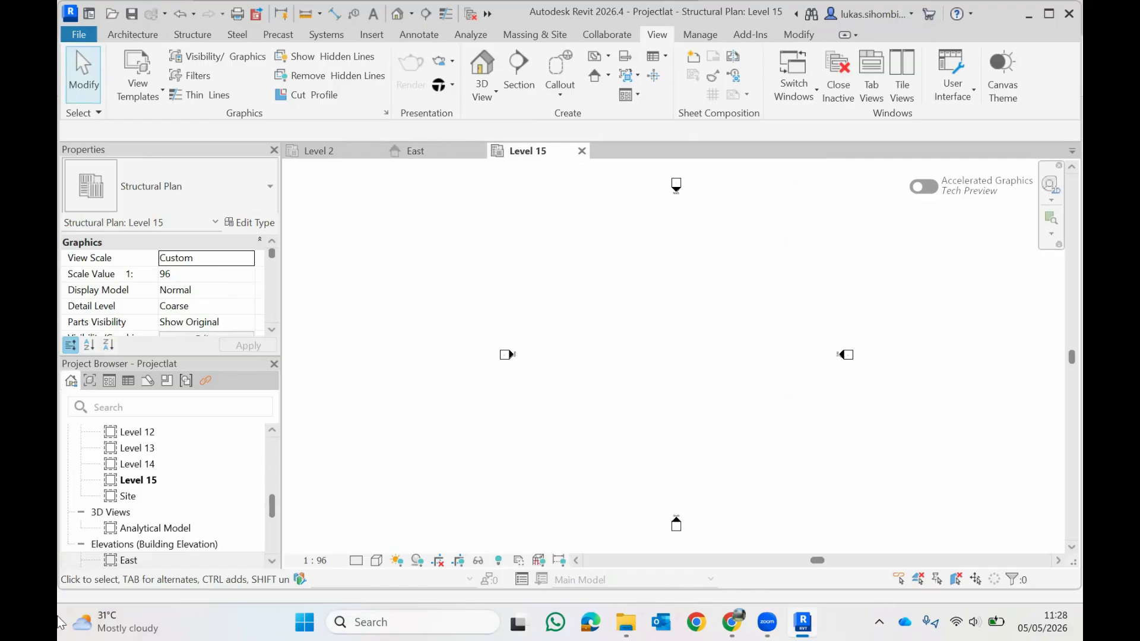
pyautogui.click(436, 152)
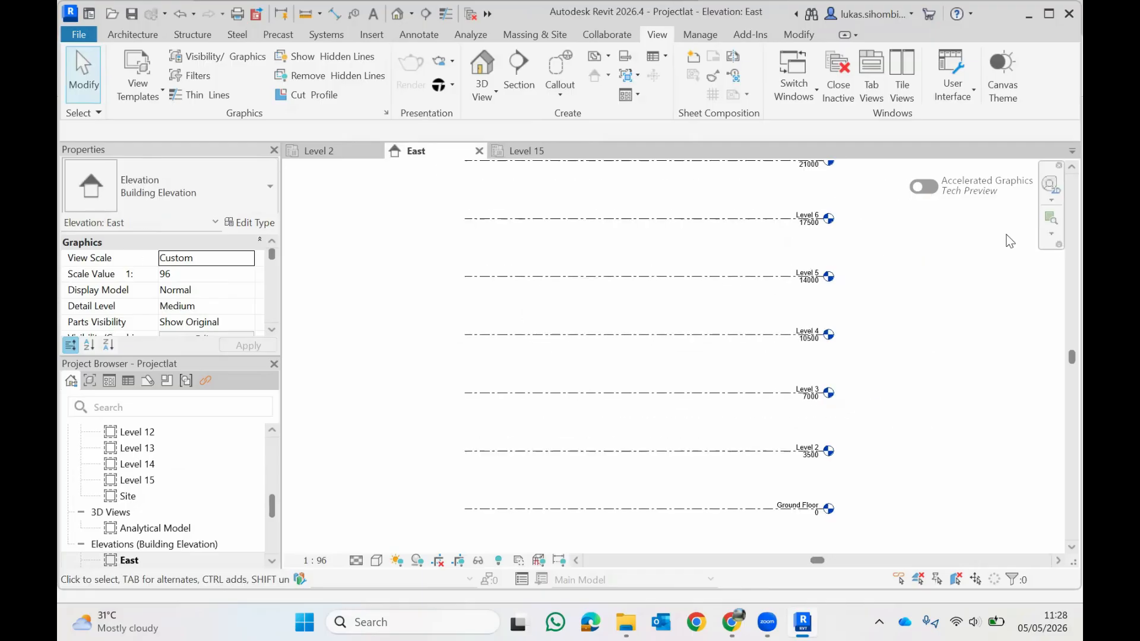
# Copy Level 15 straight upward by 3500 in the East elevation, with multiple copying enabled
pyautogui.click(1070, 167)
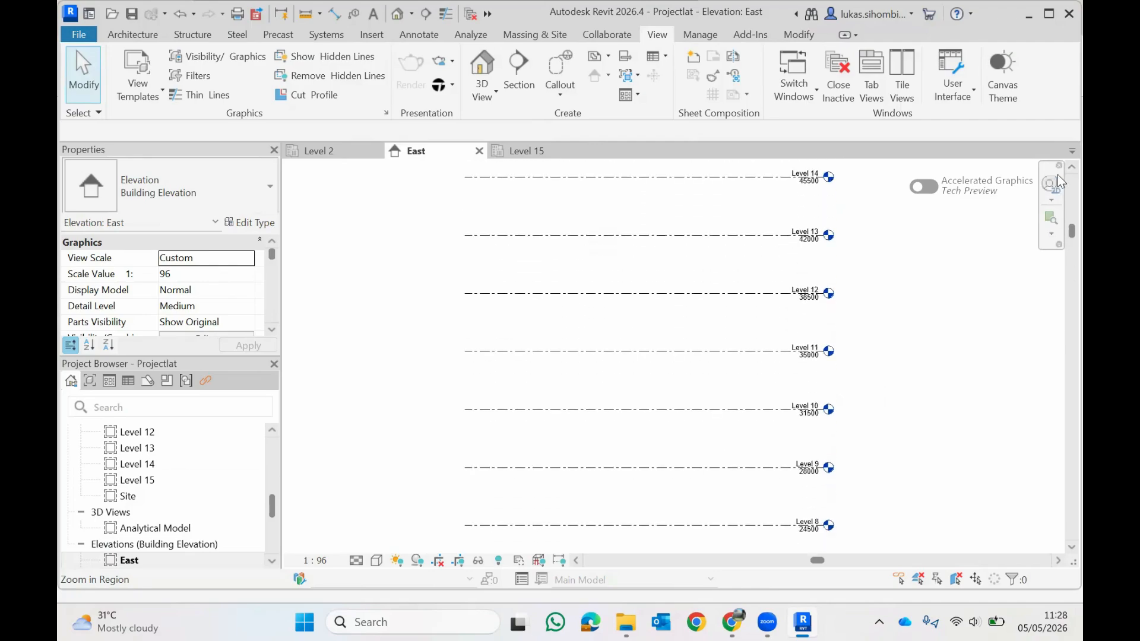
pyautogui.click(1071, 167)
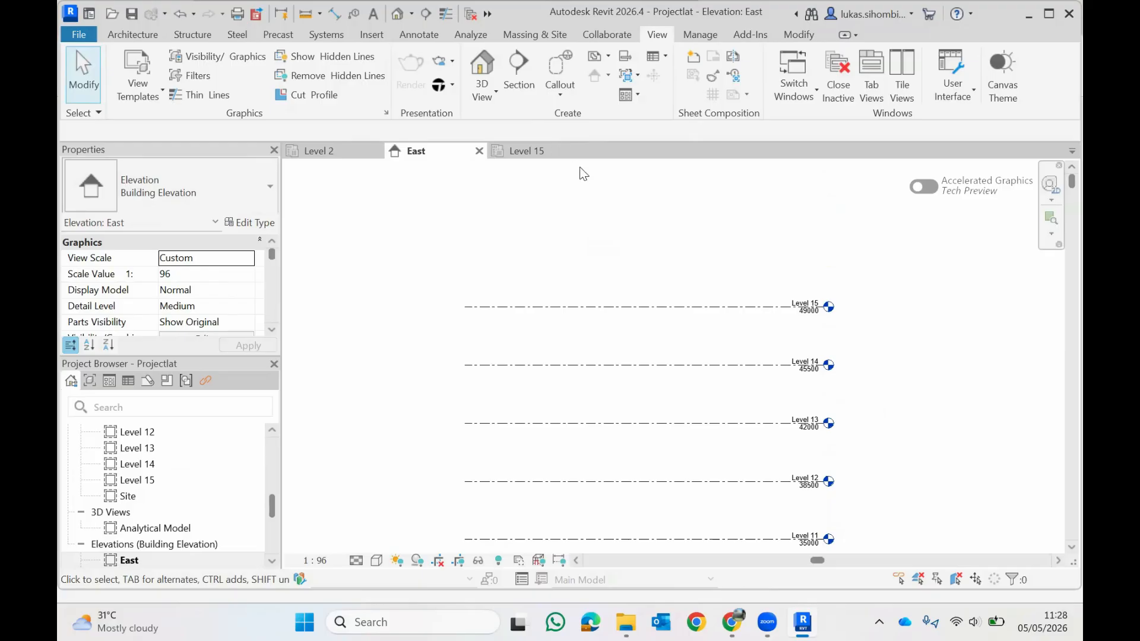
pyautogui.click(512, 307)
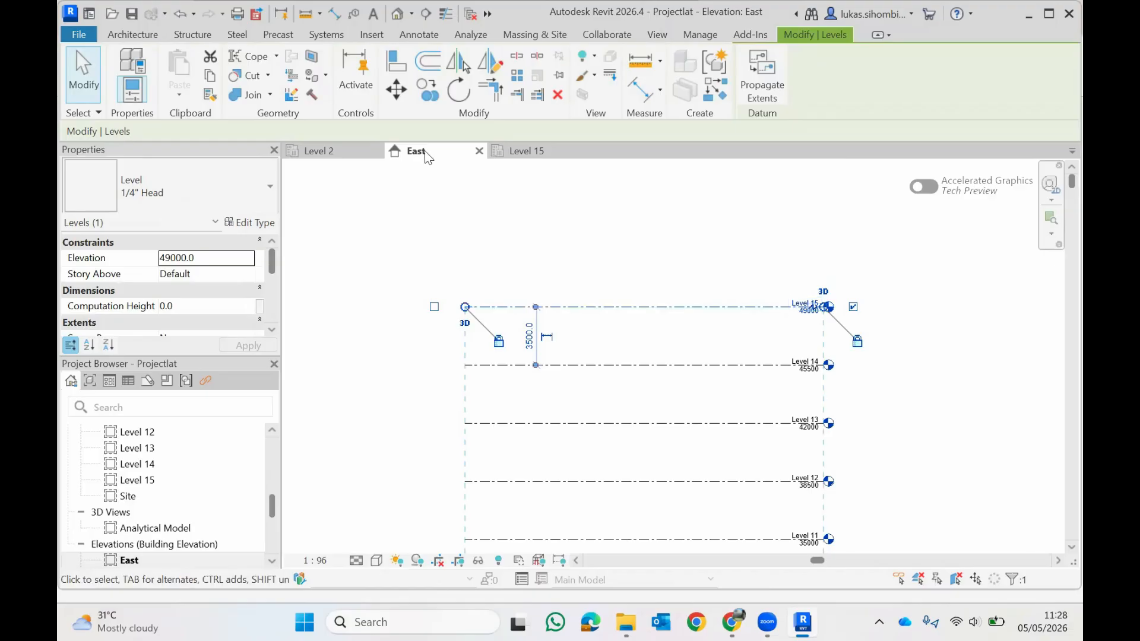
pyautogui.click(427, 88)
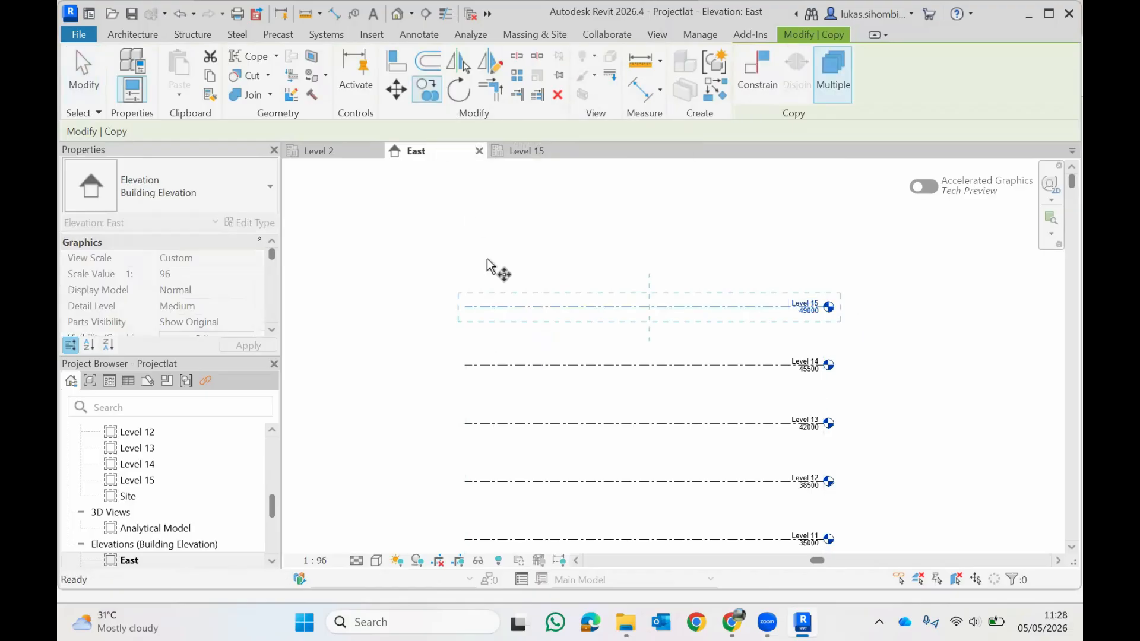
pyautogui.click(482, 308)
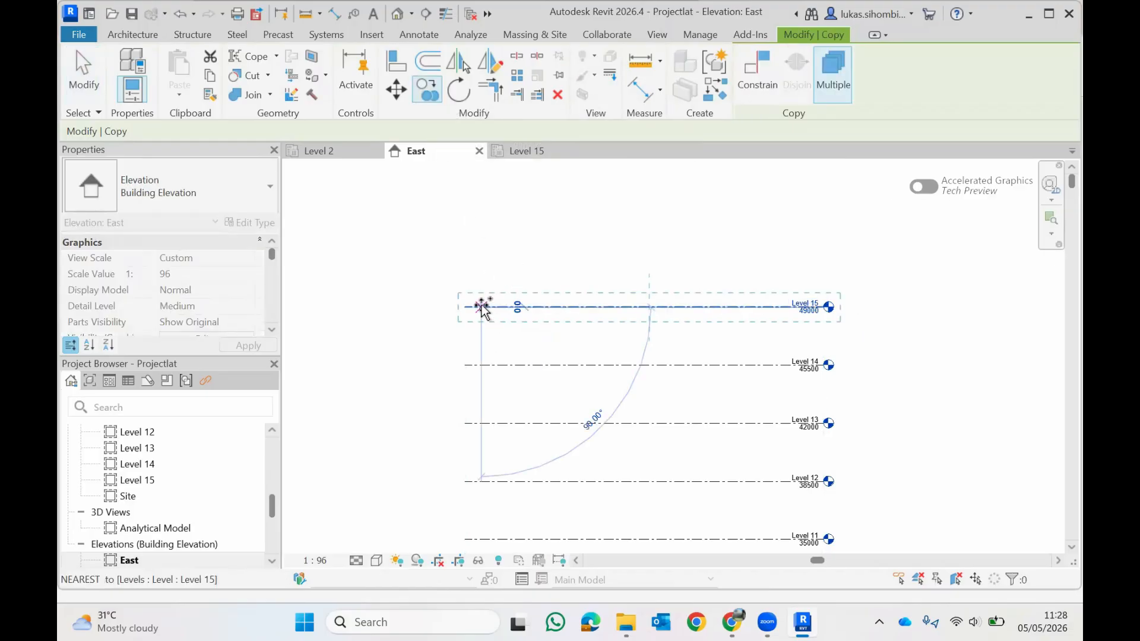
pyautogui.write('3500')
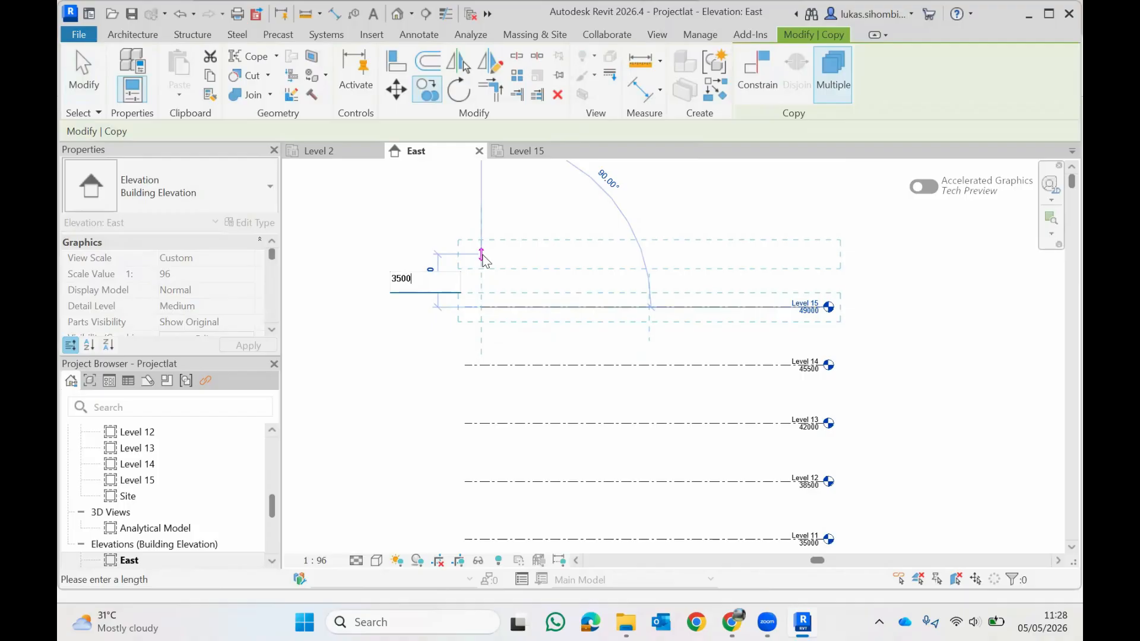
pyautogui.press('Return')
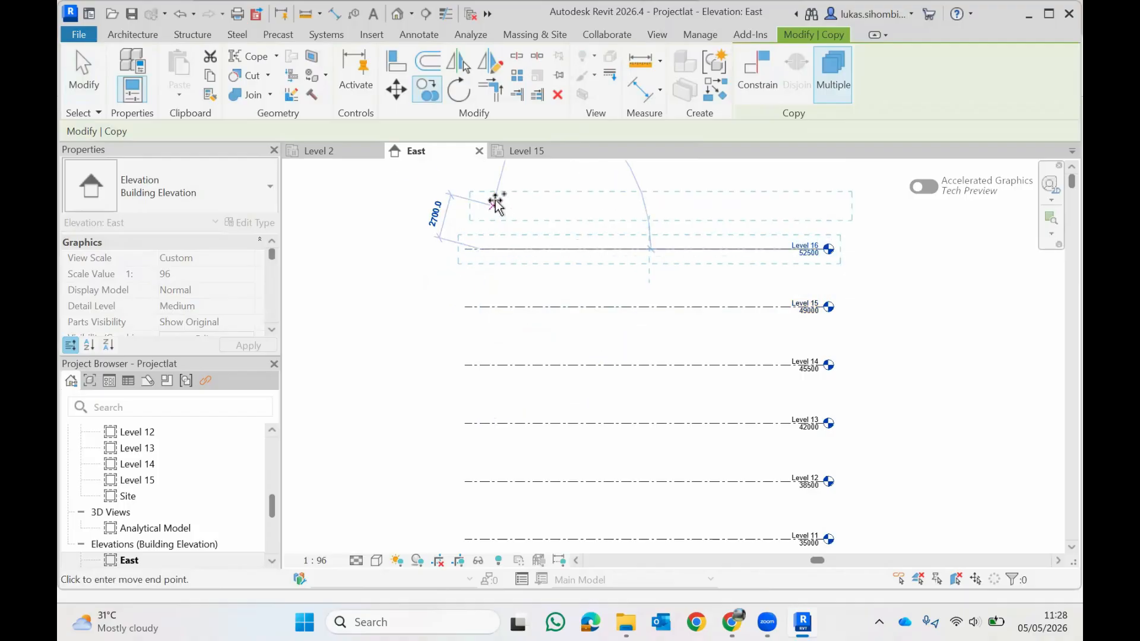
# Place two more level copies above, each 3500 higher than the previous one, then end copying and select the topmost level
pyautogui.click(1071, 168)
pyautogui.click(1072, 167)
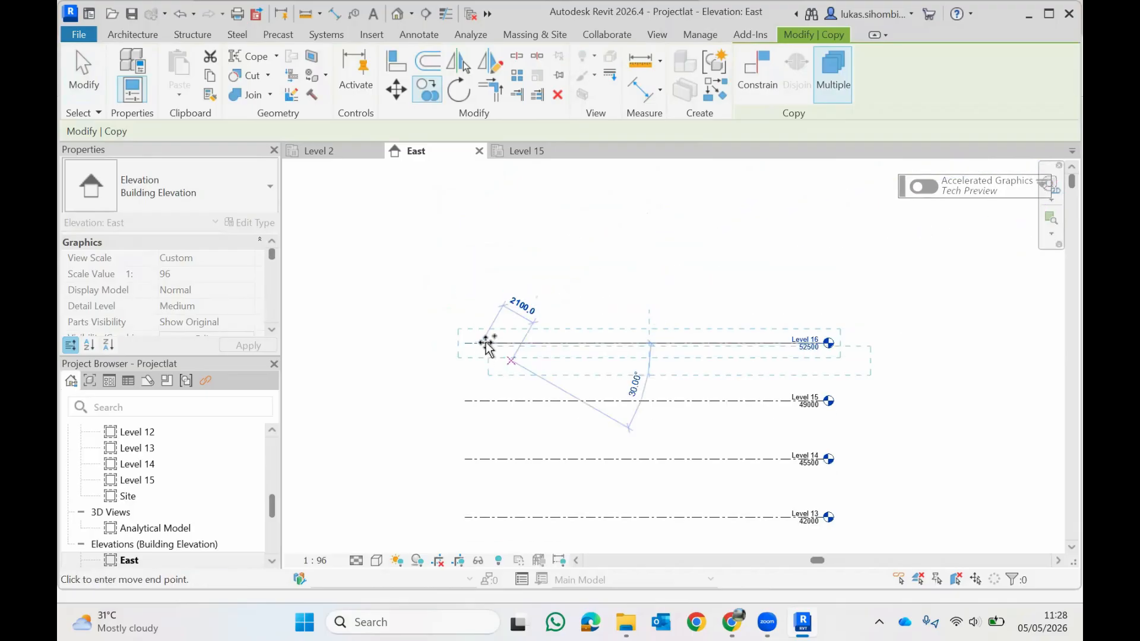
pyautogui.write('350')
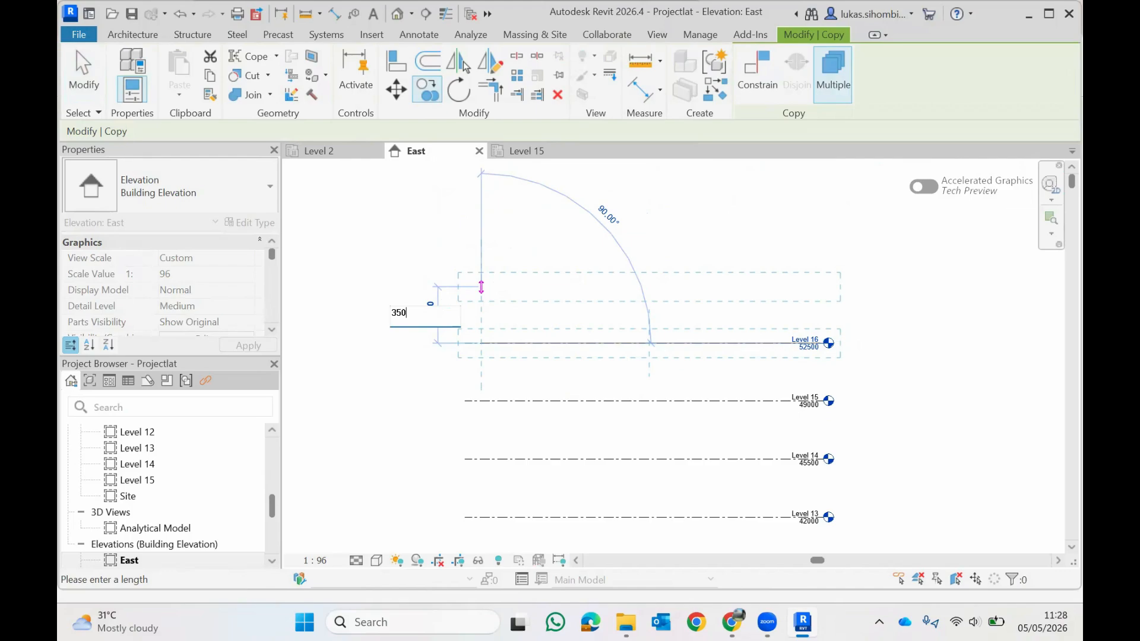
pyautogui.write('0')
pyautogui.press('Return')
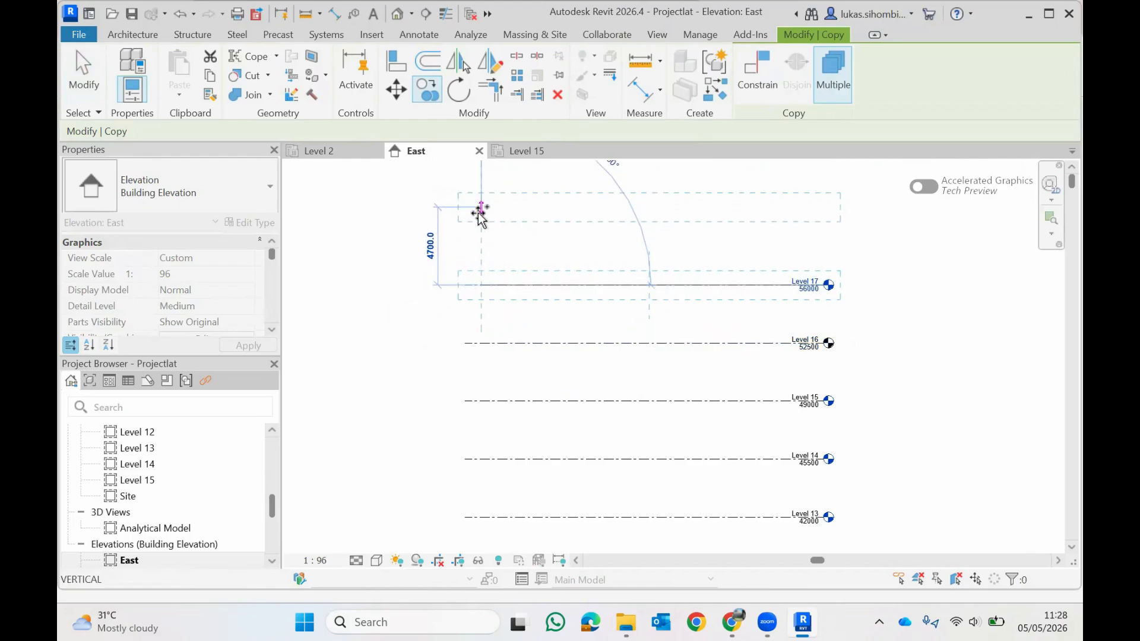
pyautogui.write('3500')
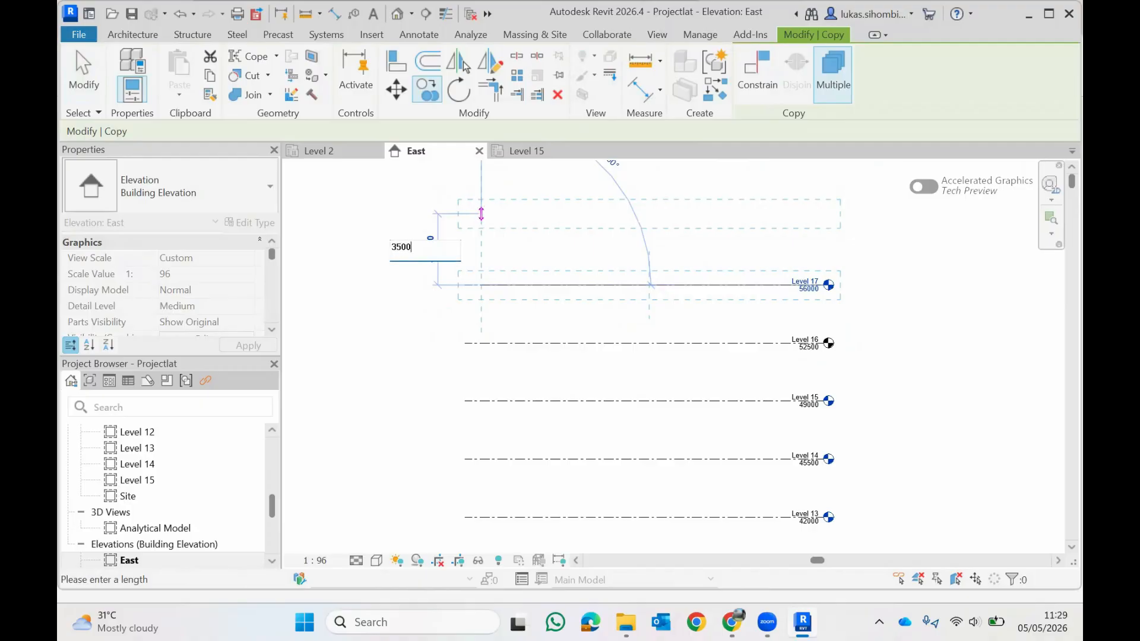
pyautogui.press('Return')
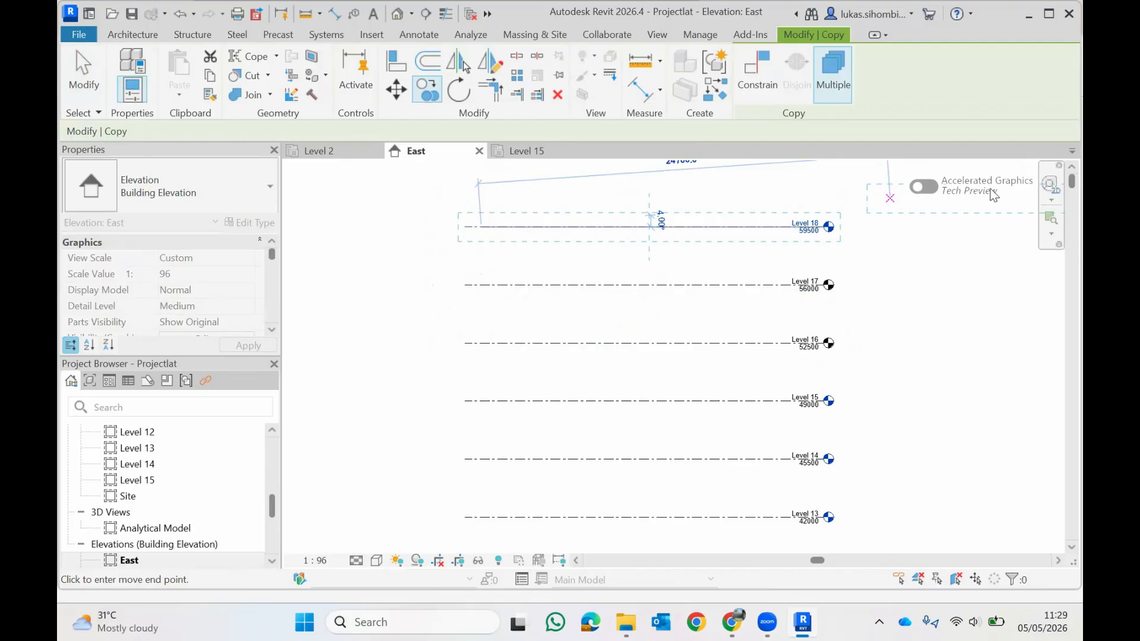
pyautogui.scroll(2, 541, 188)
pyautogui.scroll(2, 522, 199)
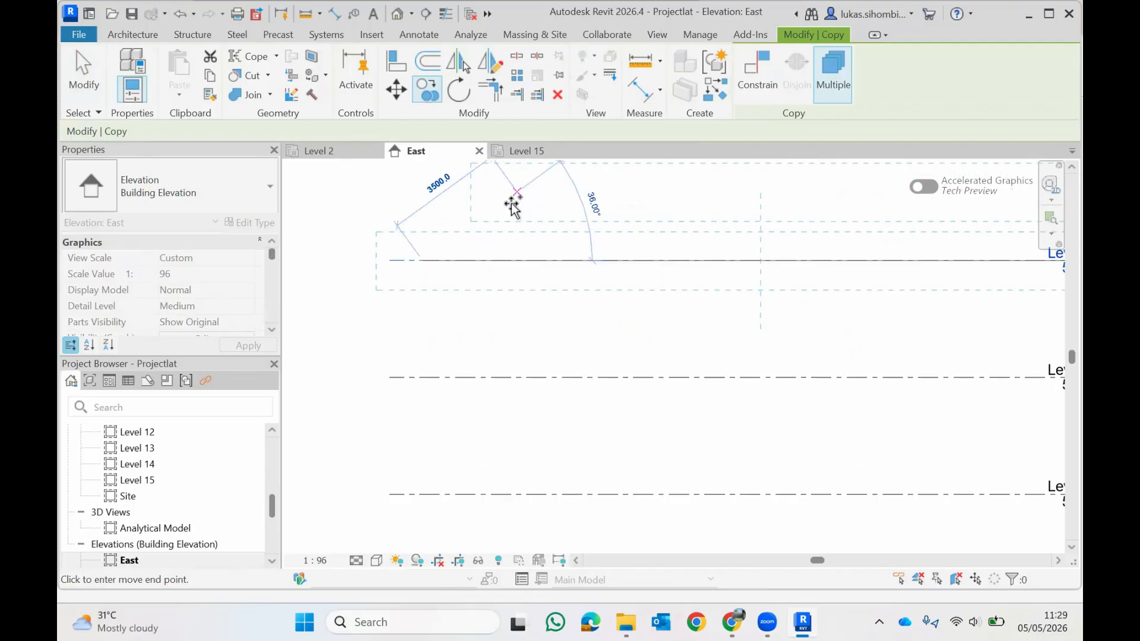
pyautogui.scroll(-2, 509, 217)
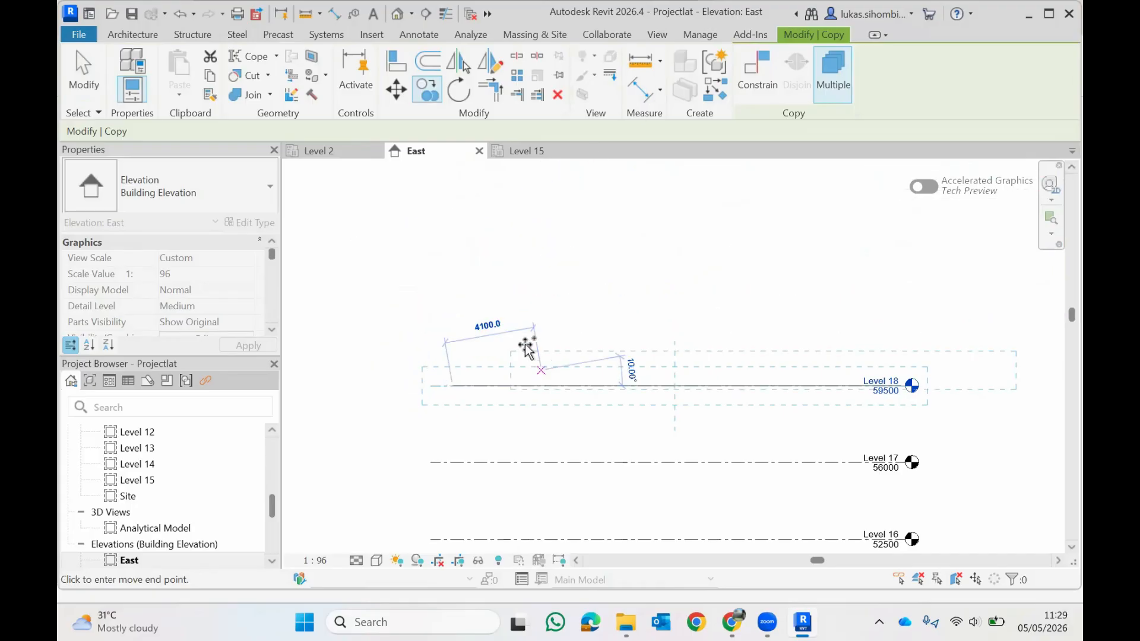
pyautogui.click(514, 324)
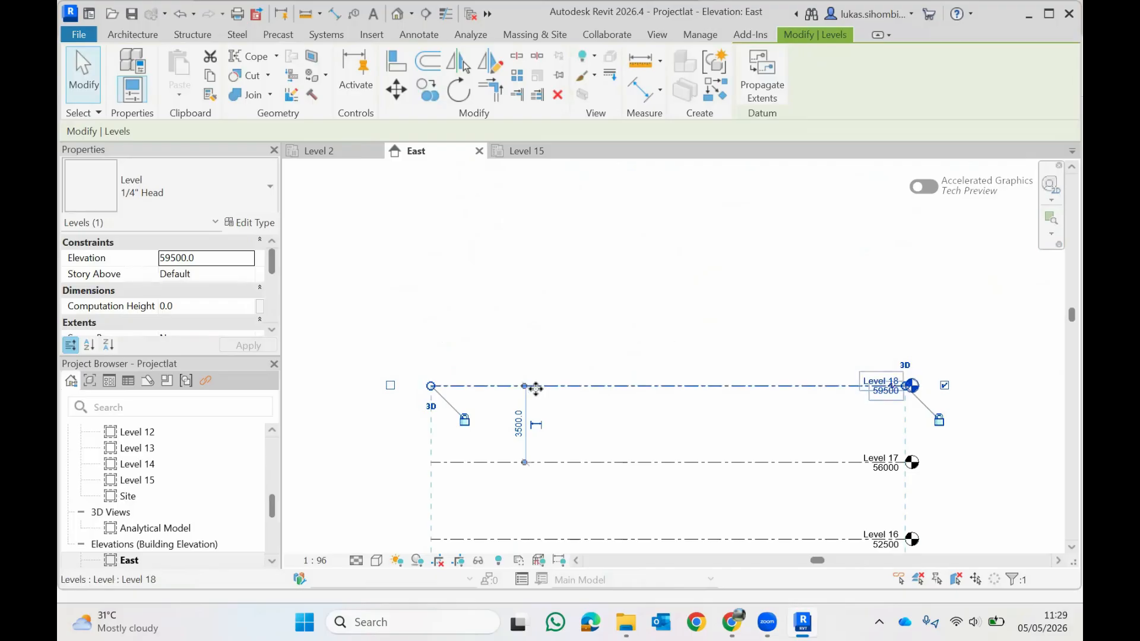
# Array the topmost level, Level 18, straight upward in the East elevation with 3500 spacing and a count of 4
pyautogui.click(517, 76)
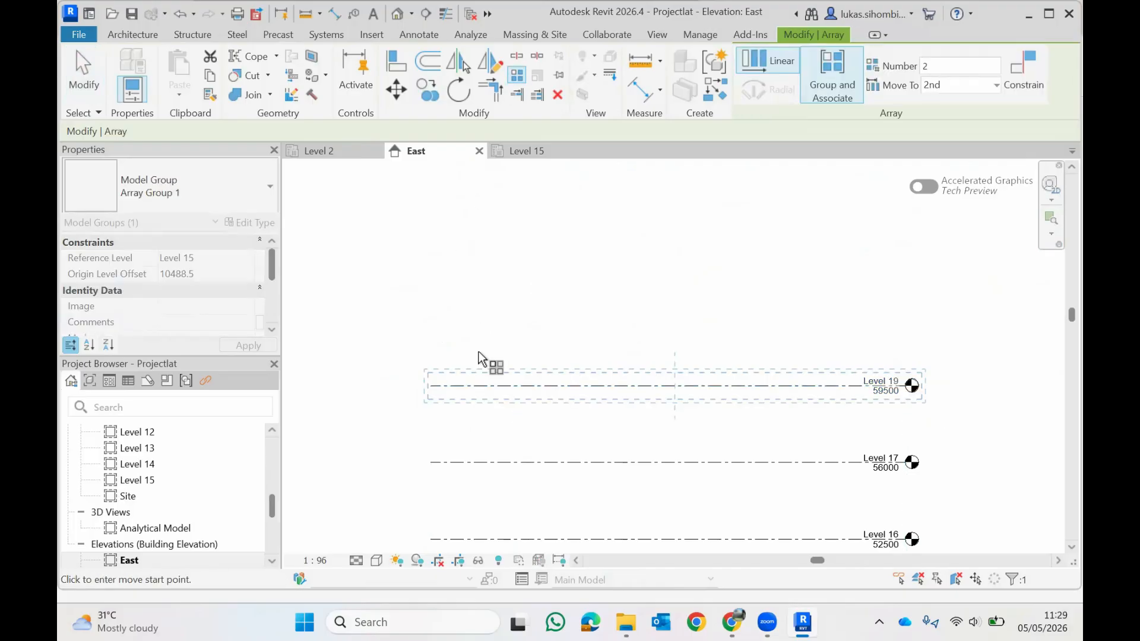
pyautogui.click(476, 386)
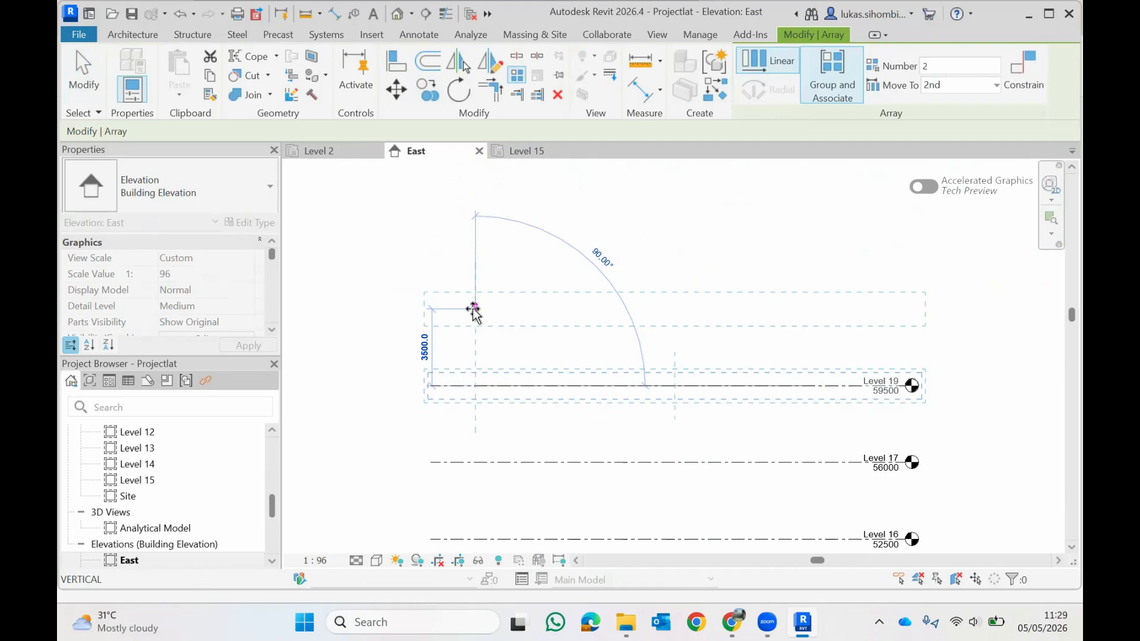
pyautogui.write('3500')
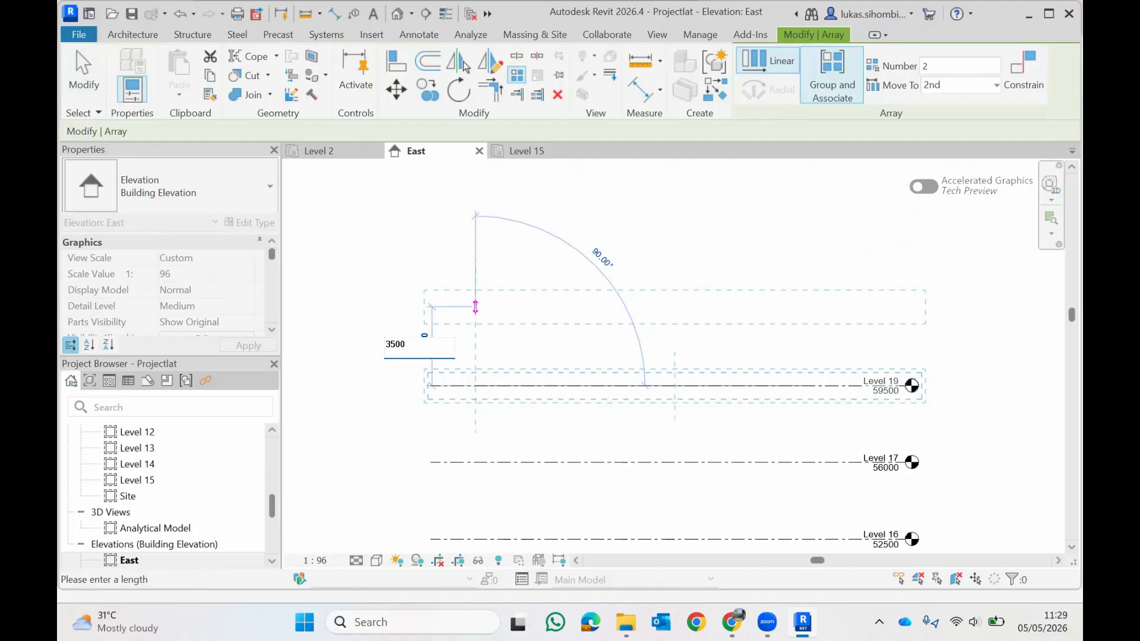
pyautogui.press('Return')
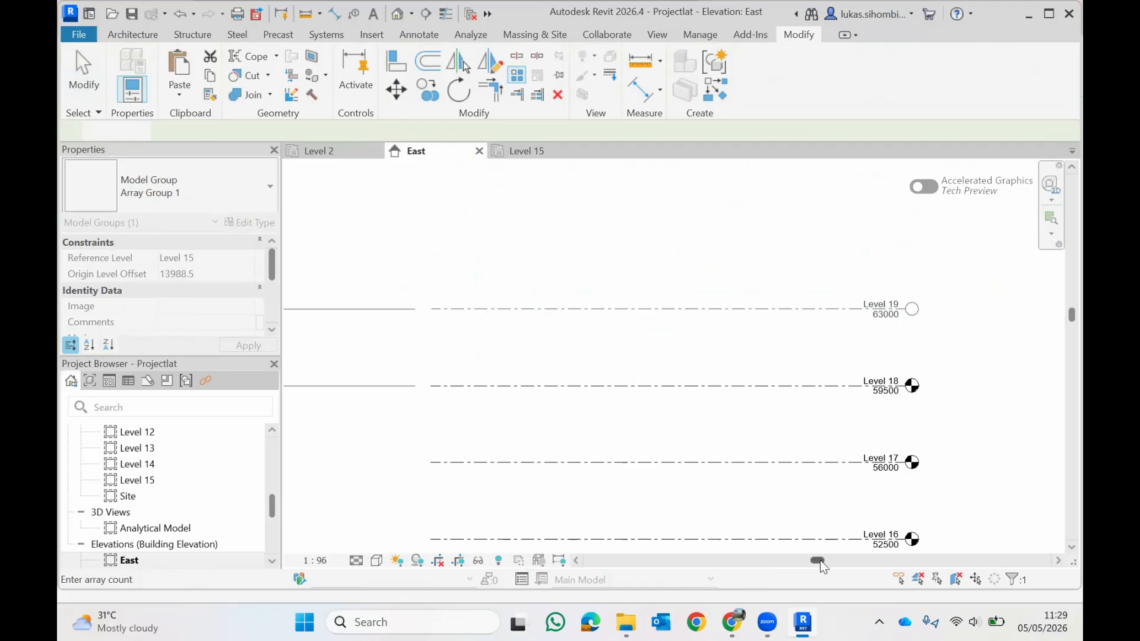
pyautogui.moveTo(820, 561)
pyautogui.mouseDown()
pyautogui.moveTo(782, 568)
pyautogui.moveTo(815, 561)
pyautogui.moveTo(800, 560)
pyautogui.mouseUp()
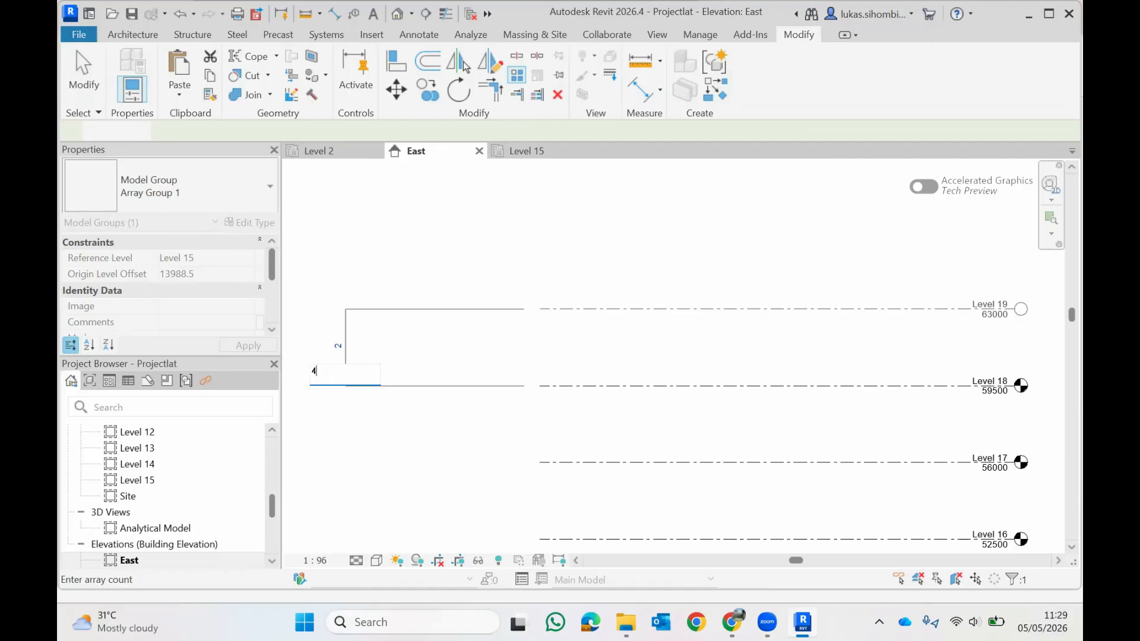
pyautogui.press('Return')
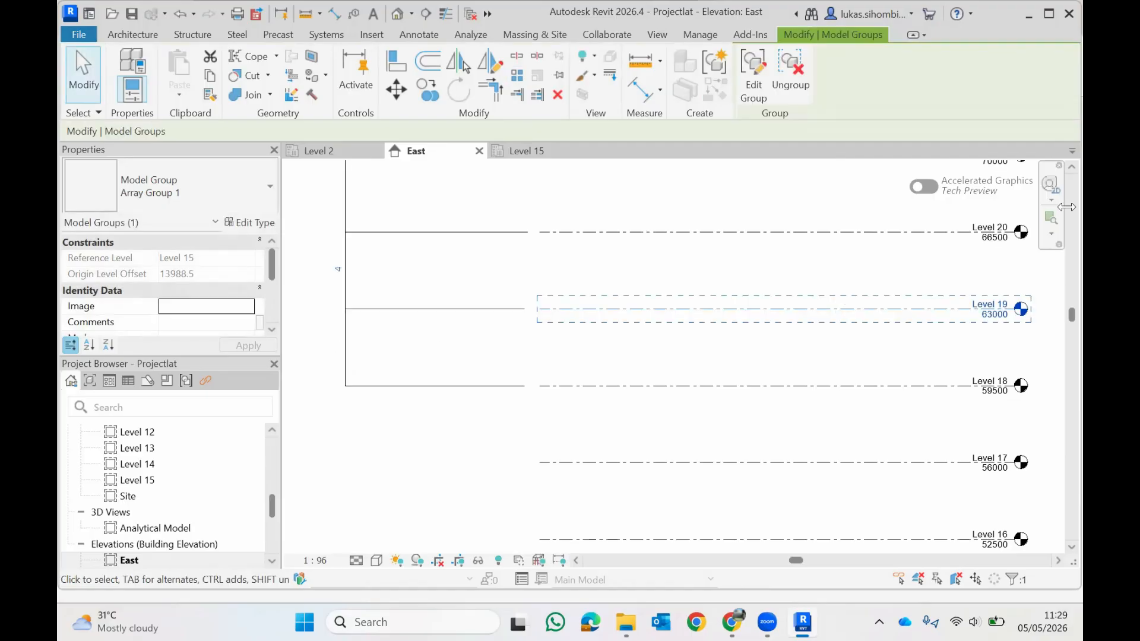
# Set the level array's count to 5 and clear the selection
pyautogui.click(1071, 167)
pyautogui.click(1071, 167)
pyautogui.click(1071, 166)
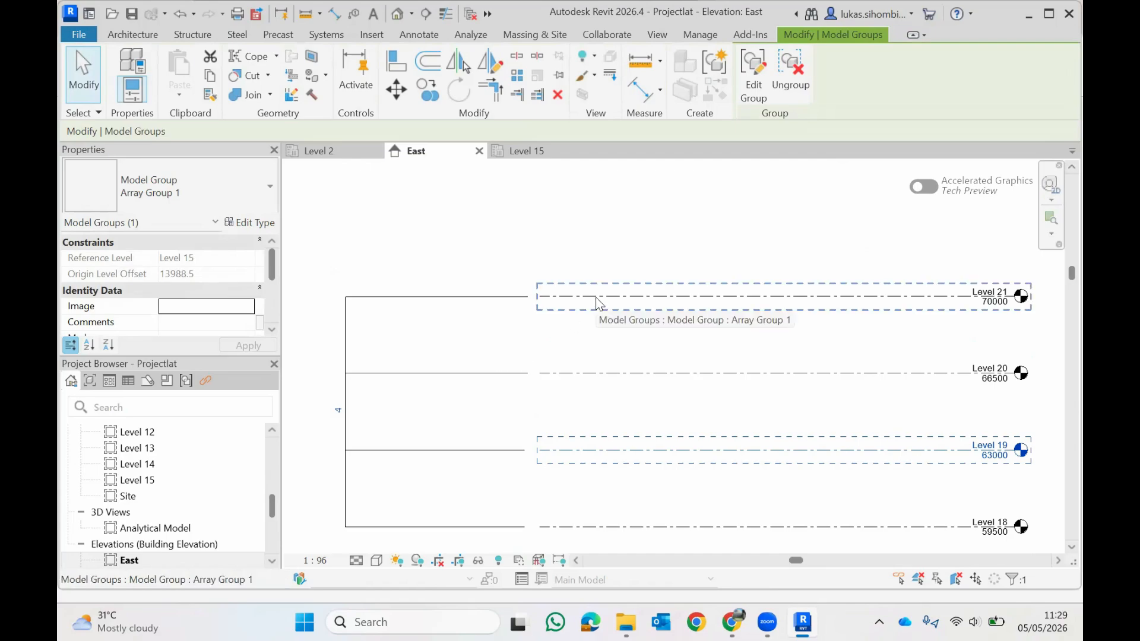
pyautogui.click(338, 409)
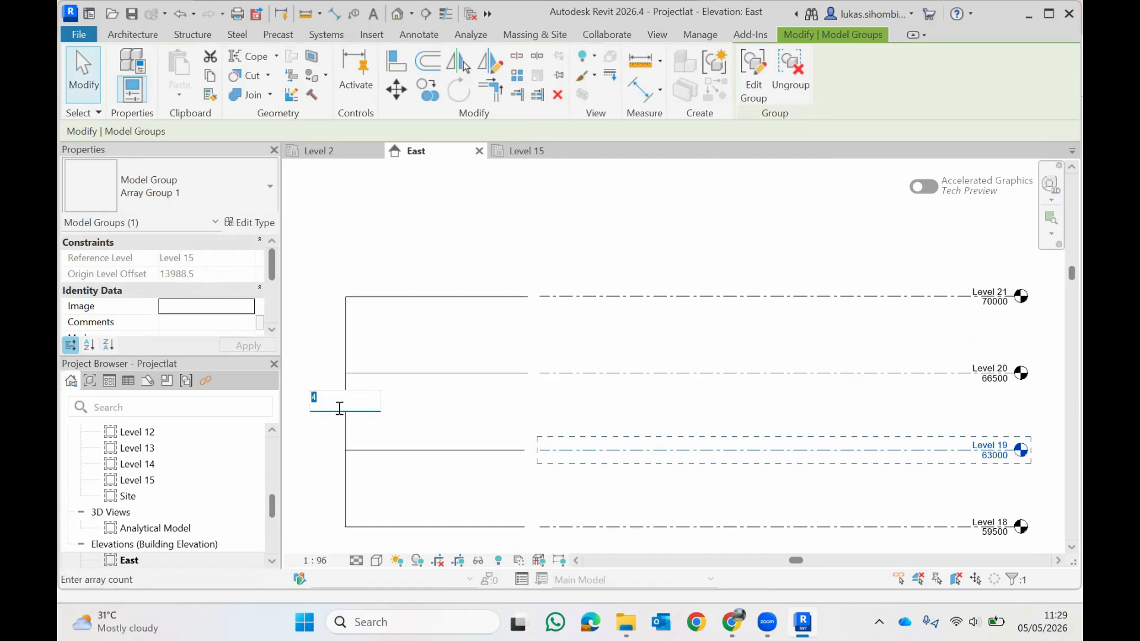
pyautogui.write('5')
pyautogui.press('Return')
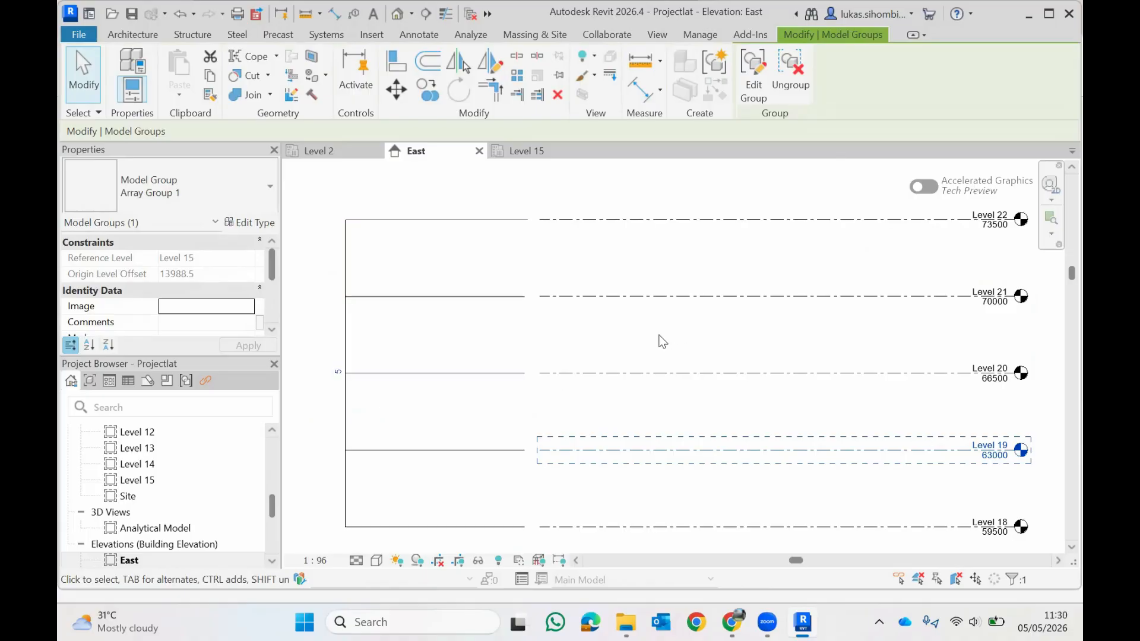
pyautogui.scroll(-4, 654, 358)
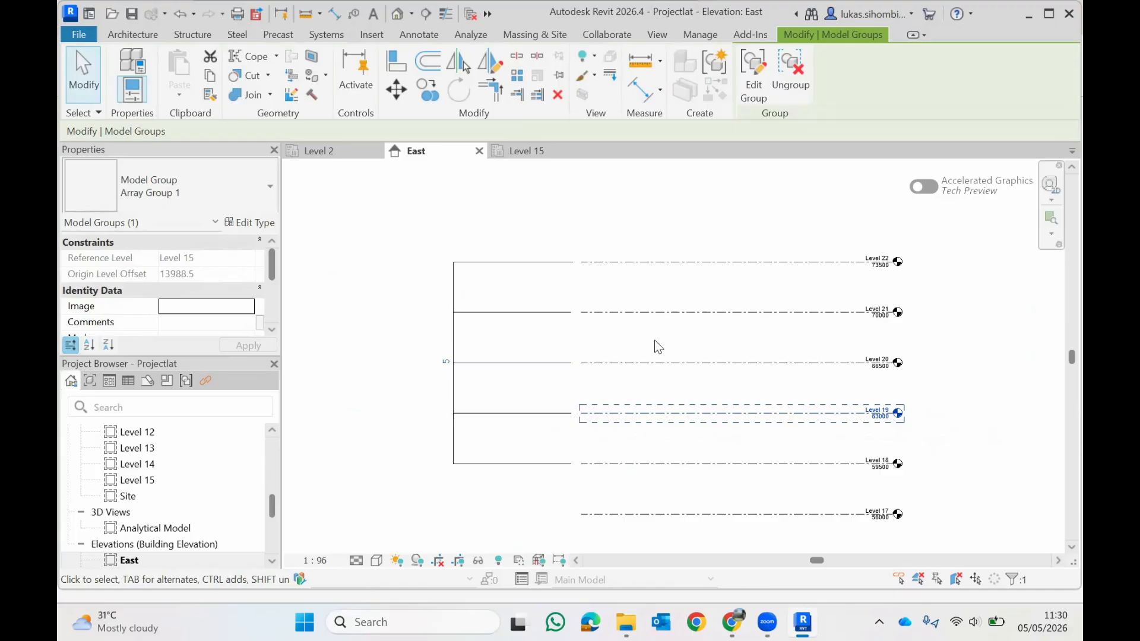
pyautogui.scroll(1, 657, 347)
pyautogui.click(958, 287)
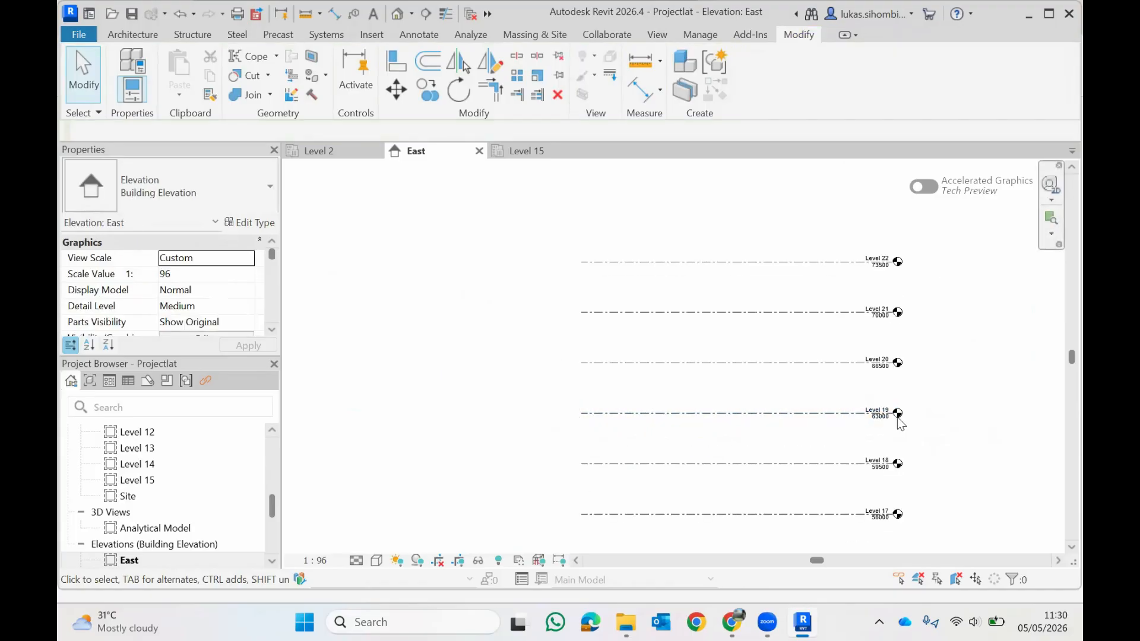
pyautogui.scroll(-2, 906, 493)
pyautogui.scroll(3, 1061, 378)
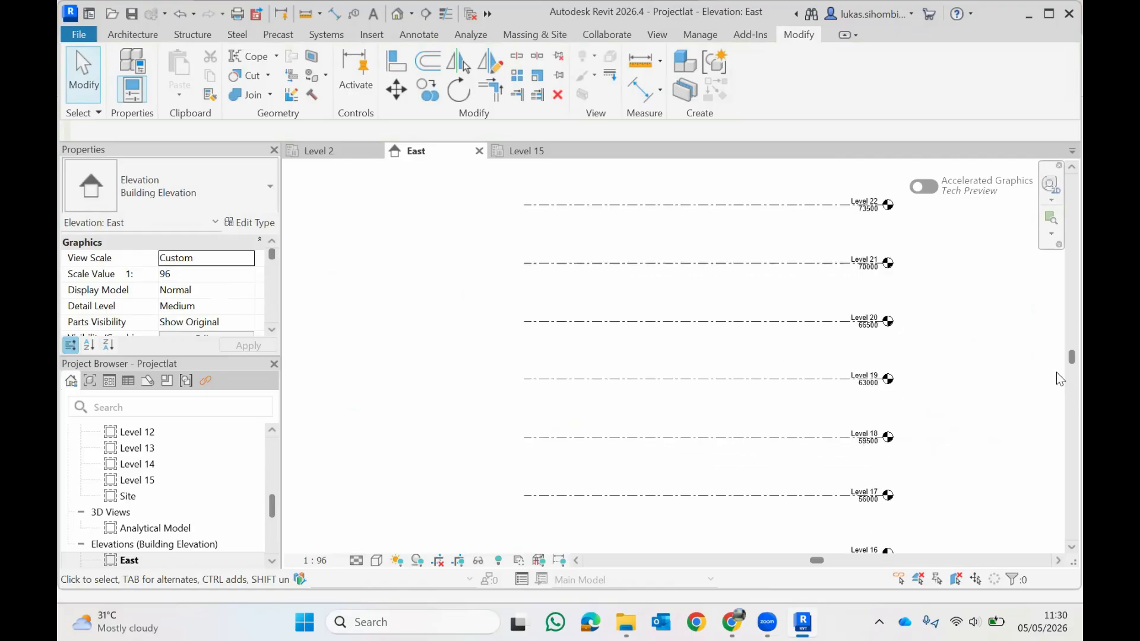
pyautogui.moveTo(1057, 357); pyautogui.dragTo(1057, 388)
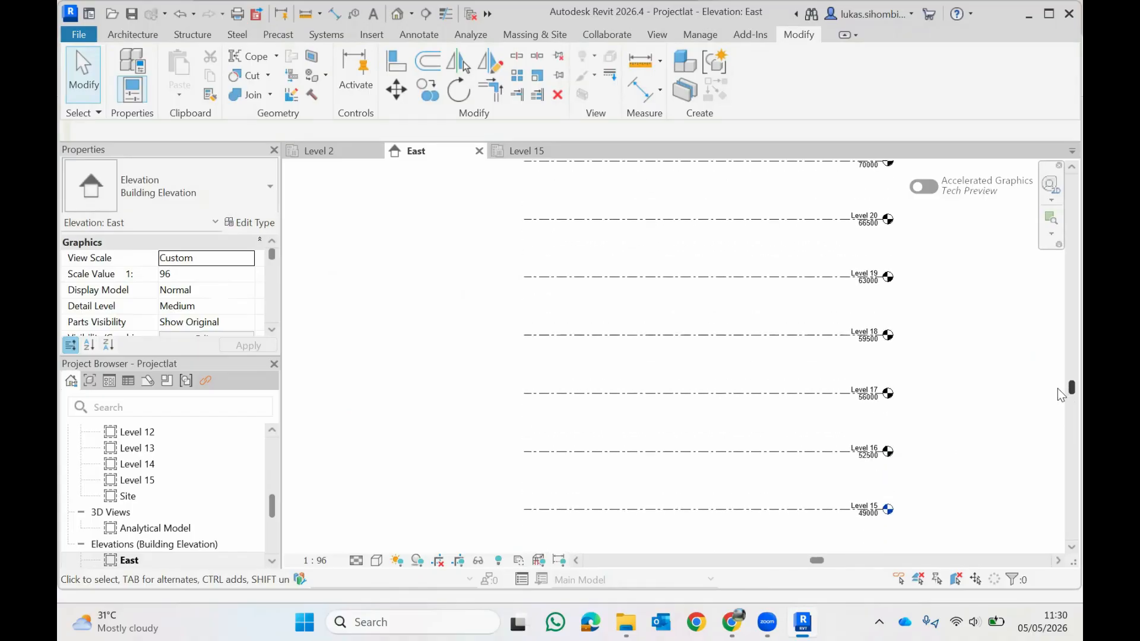
pyautogui.click(703, 393)
pyautogui.rightClick(704, 393)
pyautogui.moveTo(757, 359)
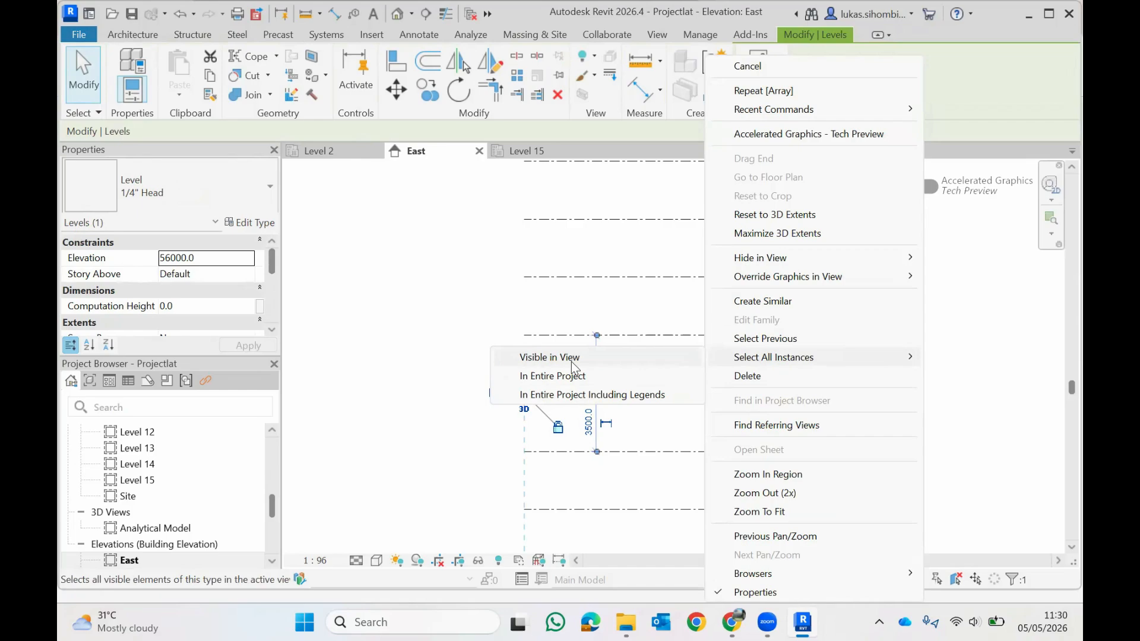
pyautogui.click(640, 364)
pyautogui.scroll(-1, 639, 368)
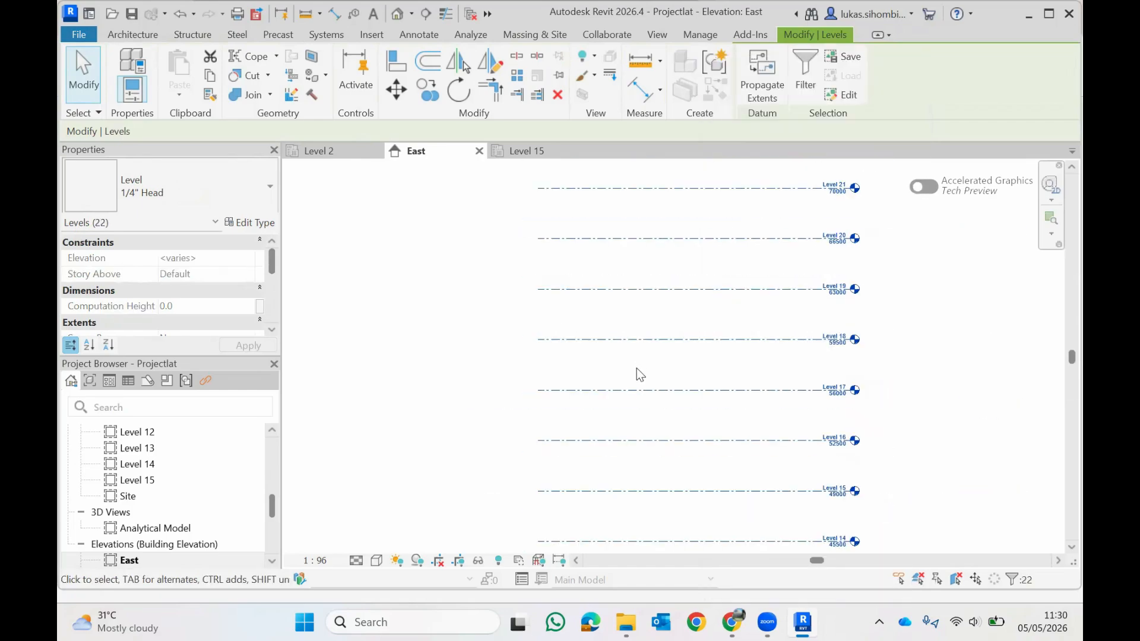
pyautogui.moveTo(1057, 375)
pyautogui.mouseDown()
pyautogui.moveTo(1061, 427)
pyautogui.moveTo(1058, 327)
pyautogui.moveTo(1057, 465)
pyautogui.moveTo(1057, 356)
pyautogui.mouseUp()
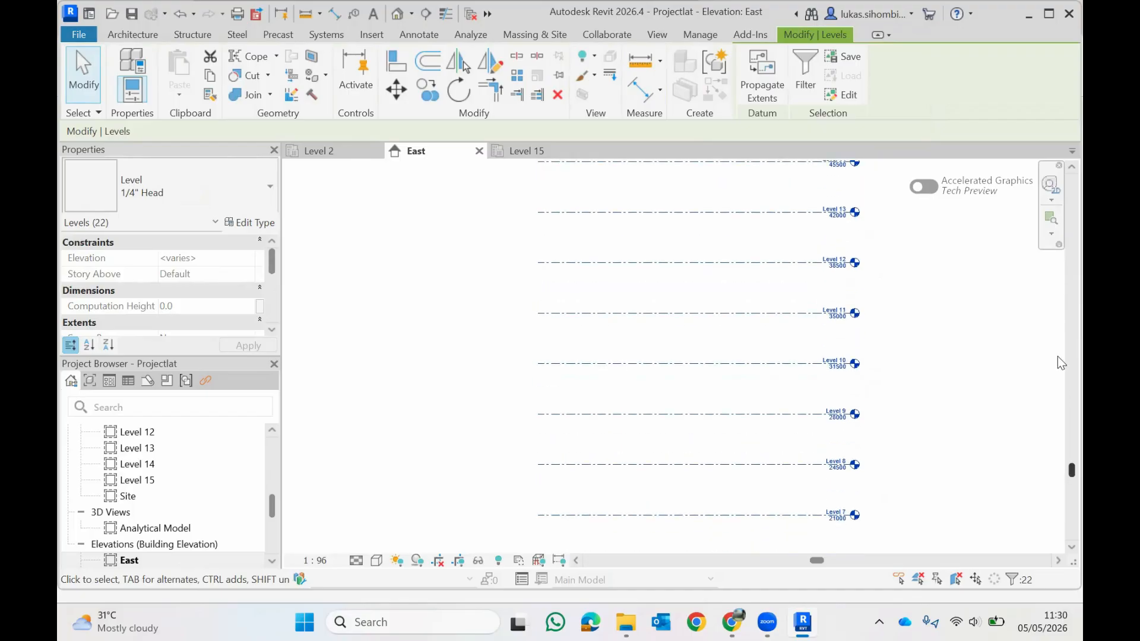
pyautogui.click(985, 351)
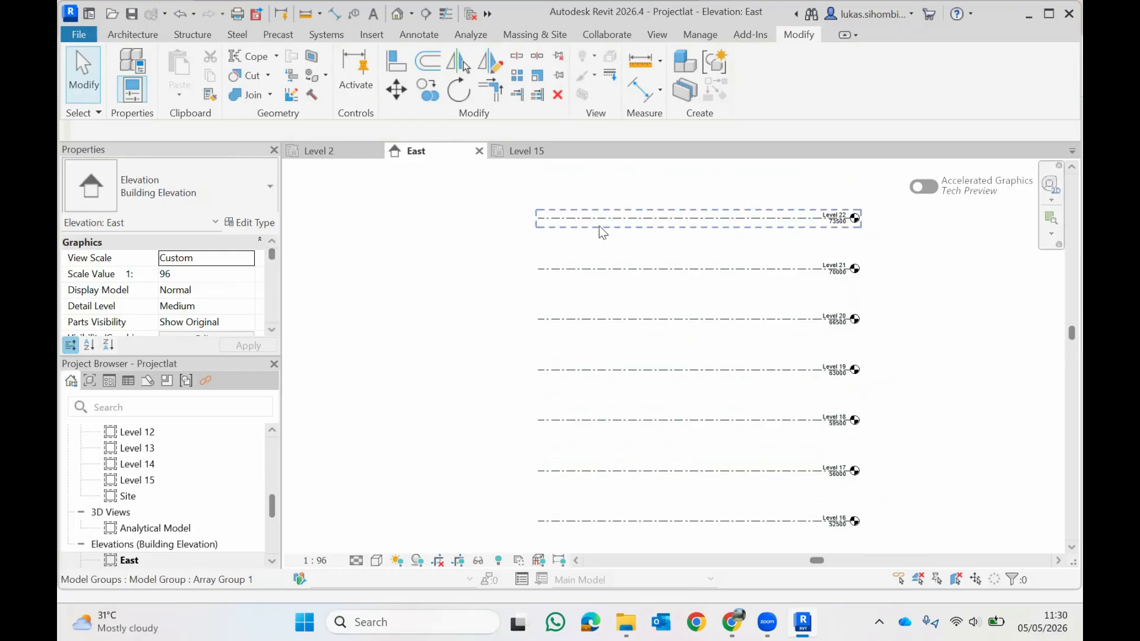
# Select all instances of the arrayed level group visible in the East elevation and ungroup them
pyautogui.click(553, 270)
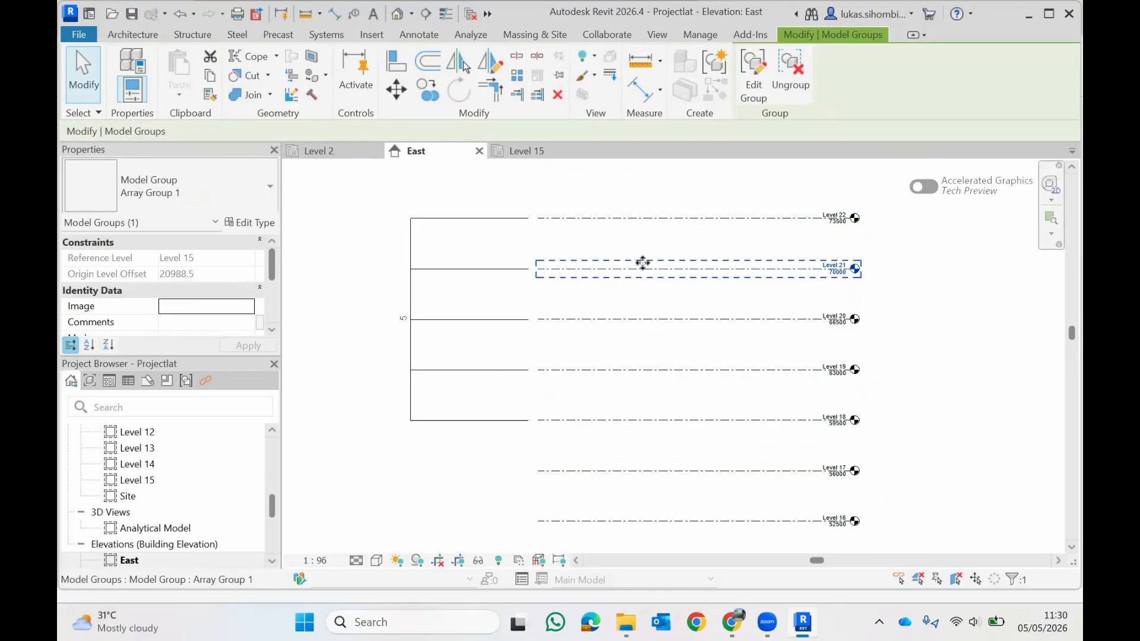
pyautogui.rightClick(612, 276)
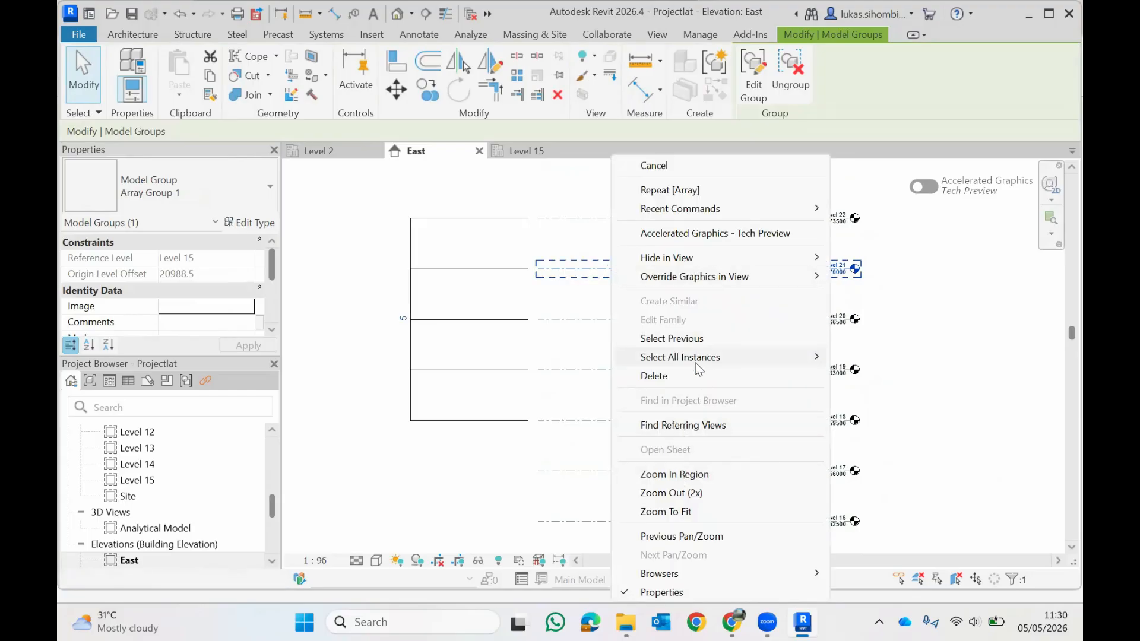
pyautogui.moveTo(695, 363)
pyautogui.click(879, 359)
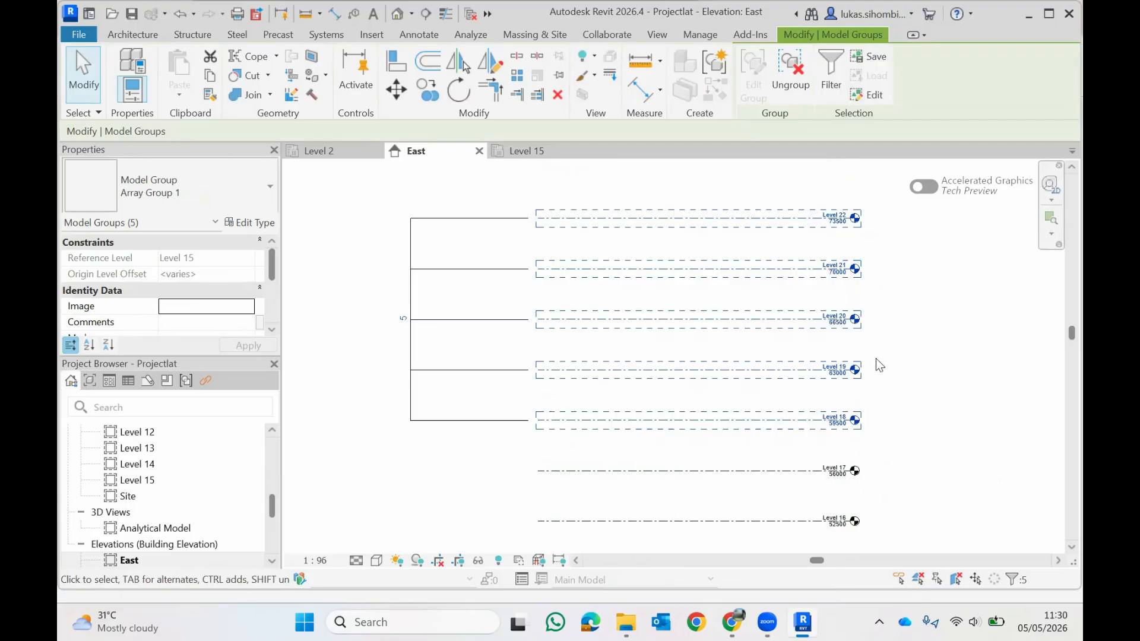
pyautogui.click(791, 74)
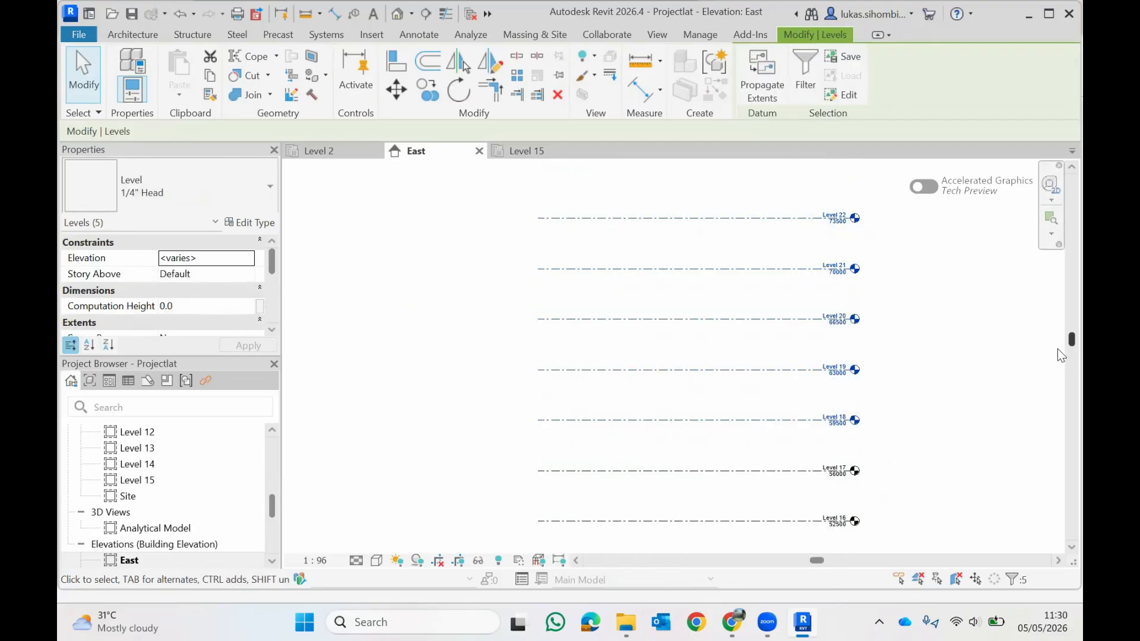
# Check the upper levels in the East elevation by selecting Levels 17, 19 and 16 individually
pyautogui.scroll(-3, 1058, 350)
pyautogui.click(740, 390)
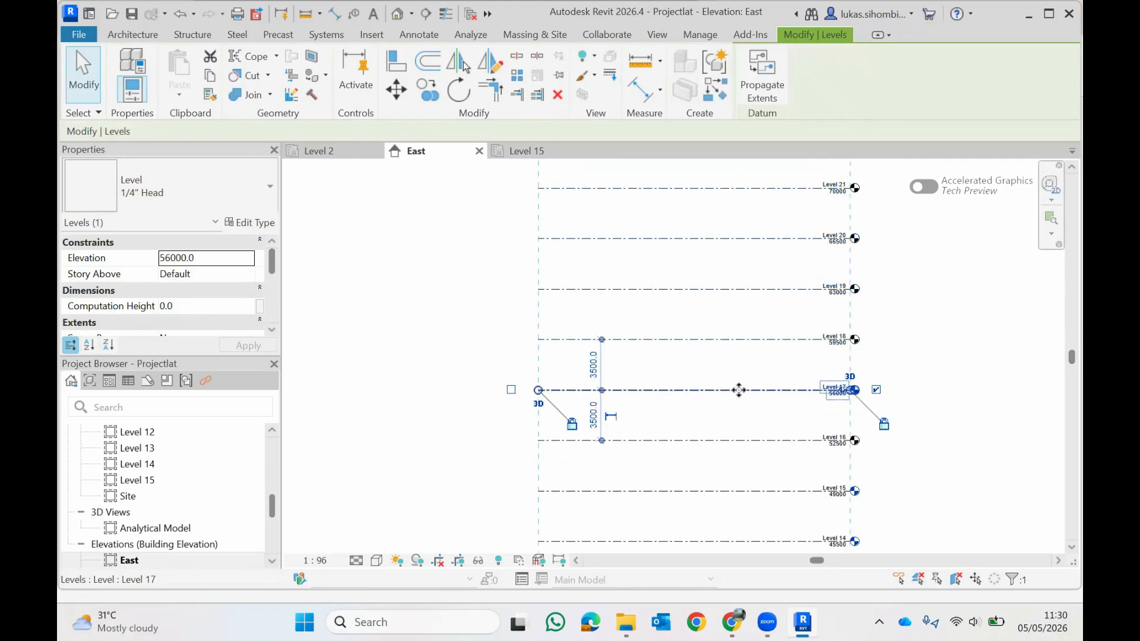
pyautogui.scroll(2, 735, 389)
pyautogui.click(665, 275)
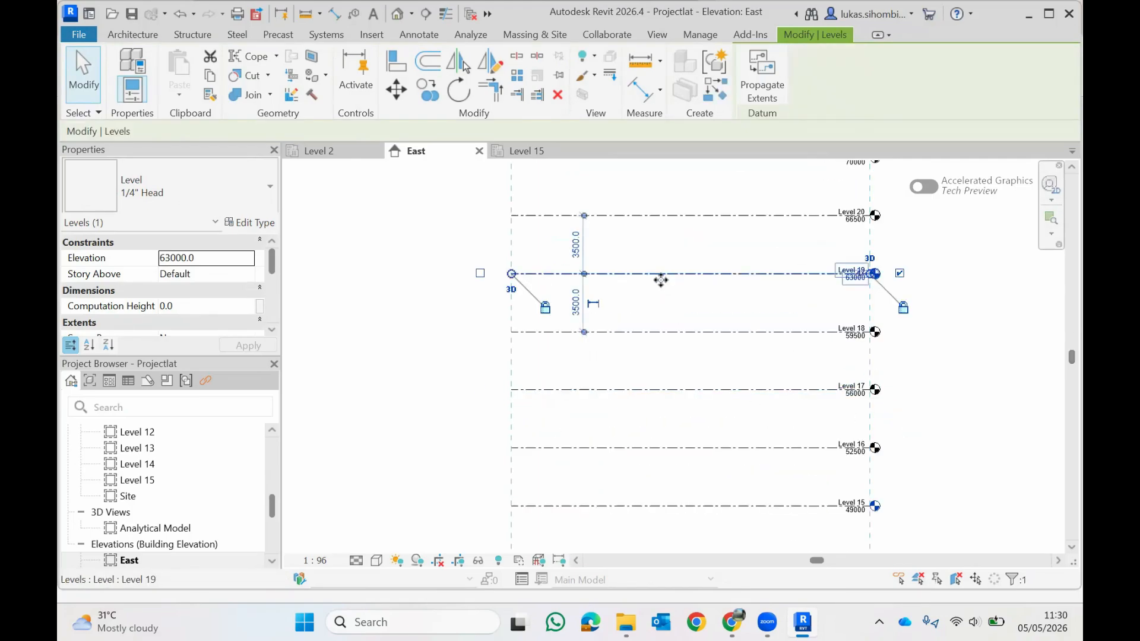
pyautogui.scroll(1, 660, 316)
pyautogui.scroll(-1, 661, 319)
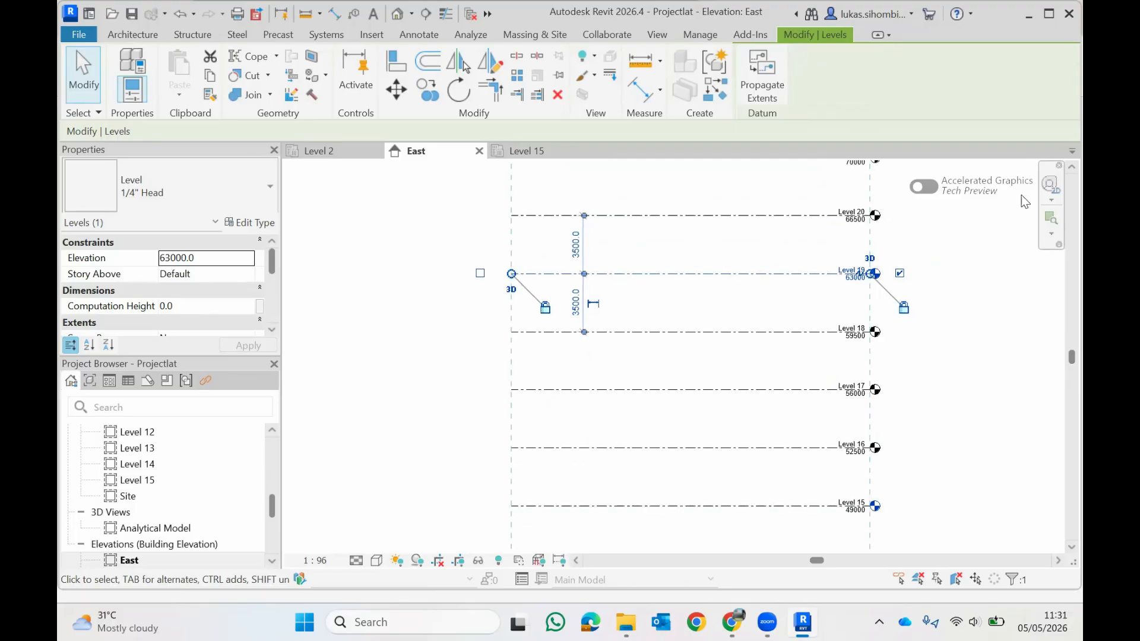
pyautogui.click(1071, 168)
pyautogui.click(1071, 168)
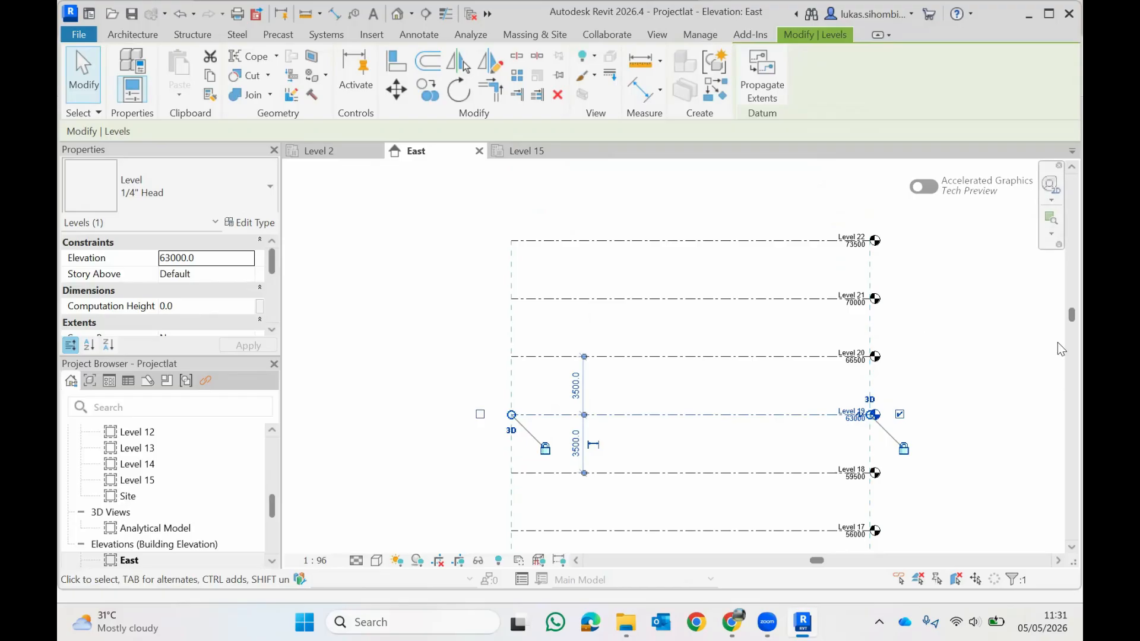
pyautogui.moveTo(1072, 315); pyautogui.dragTo(1057, 346)
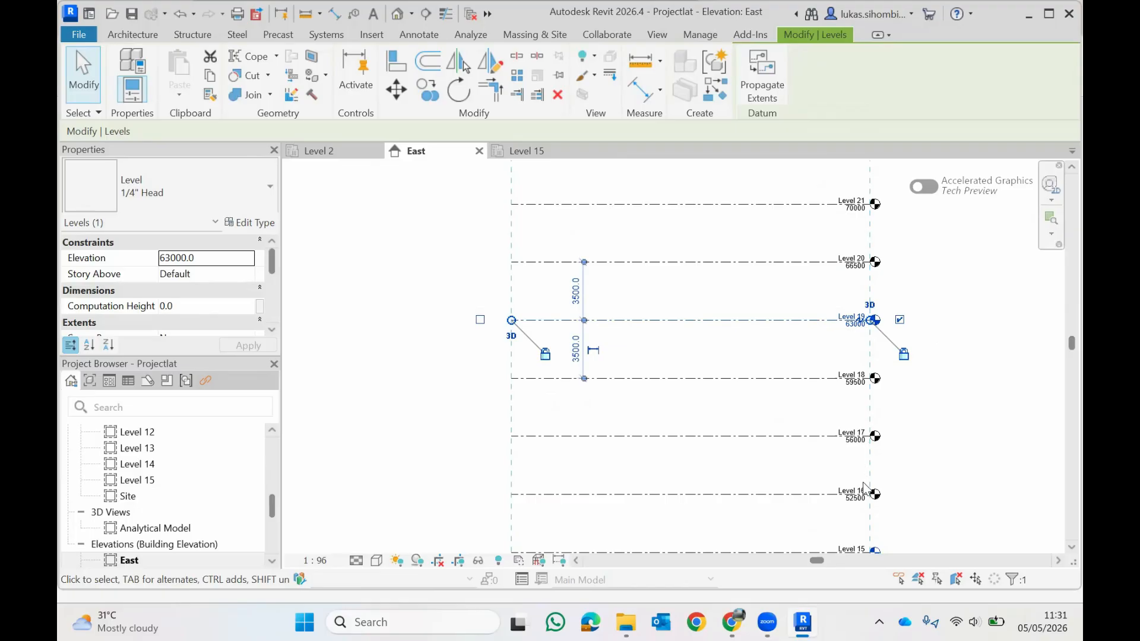
pyautogui.click(747, 492)
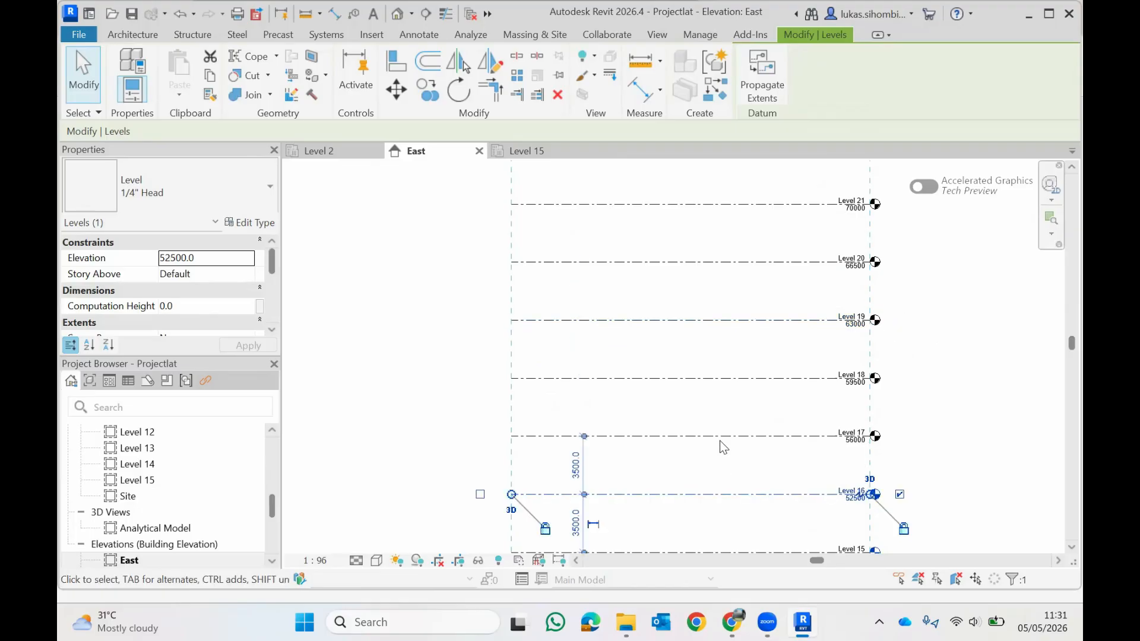
pyautogui.click(720, 437)
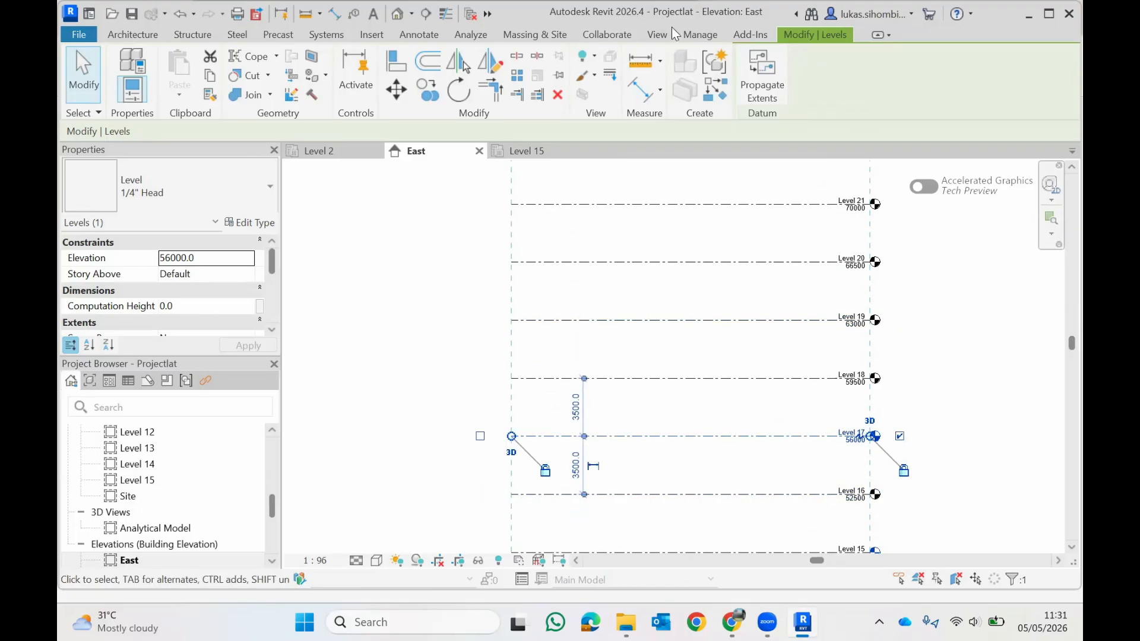
# Create structural plan views for Level 16 through Level 22 without duplicating existing views
pyautogui.click(699, 35)
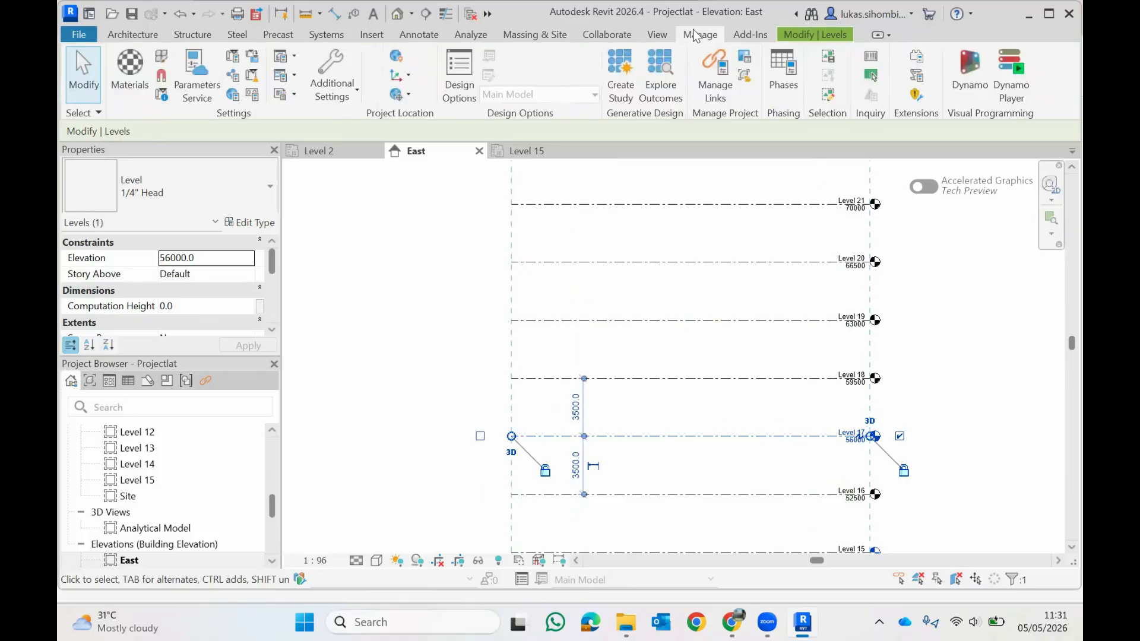
pyautogui.click(659, 35)
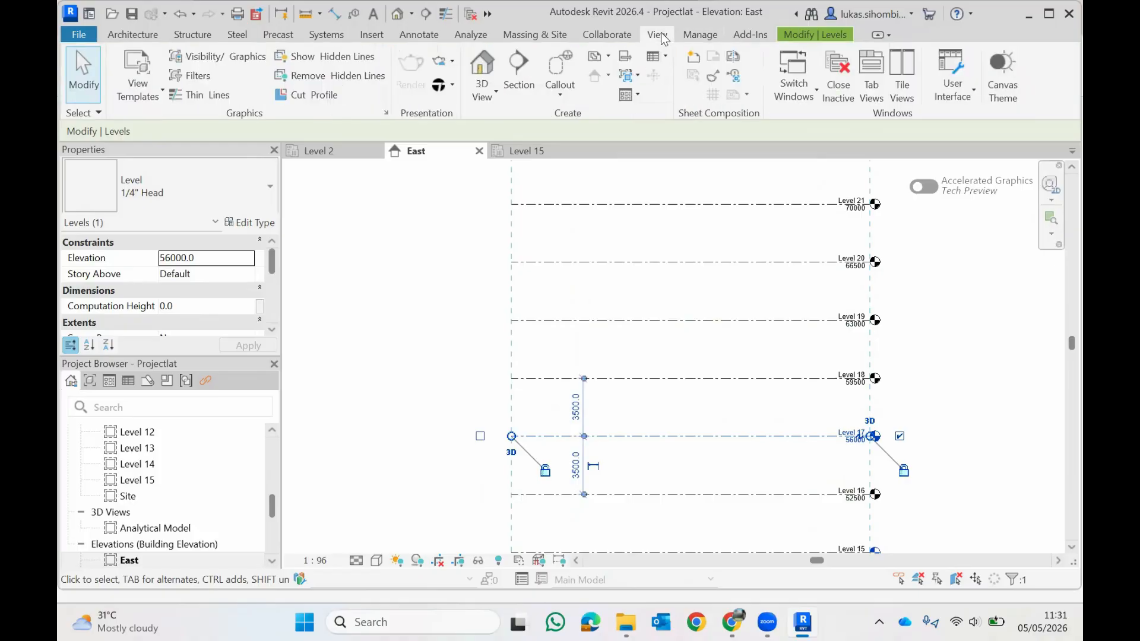
pyautogui.click(601, 56)
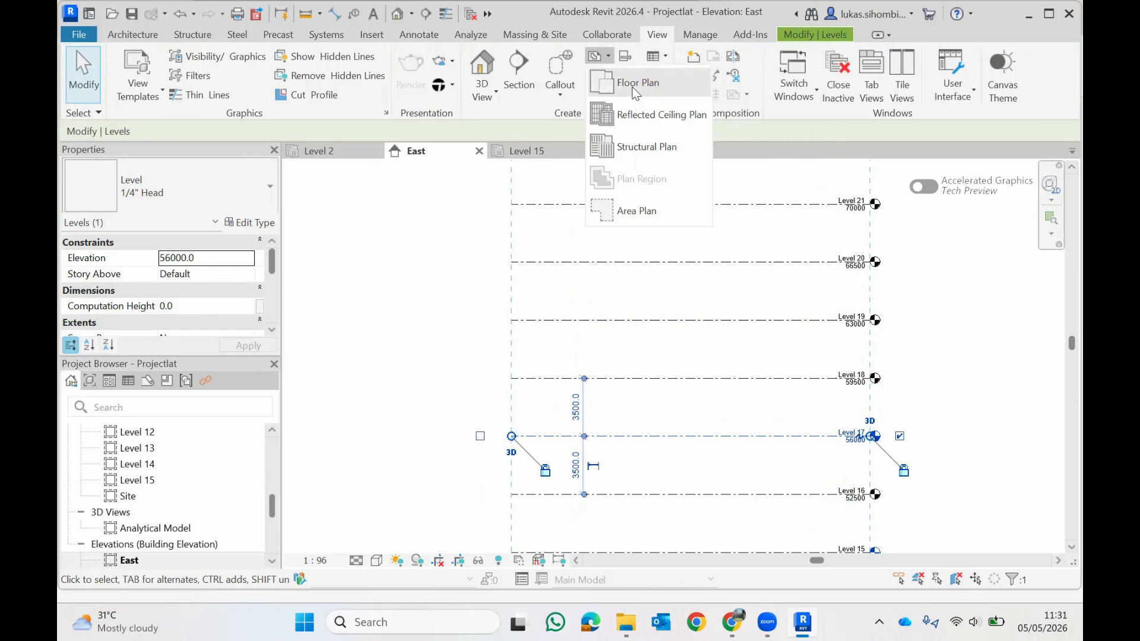
pyautogui.click(641, 151)
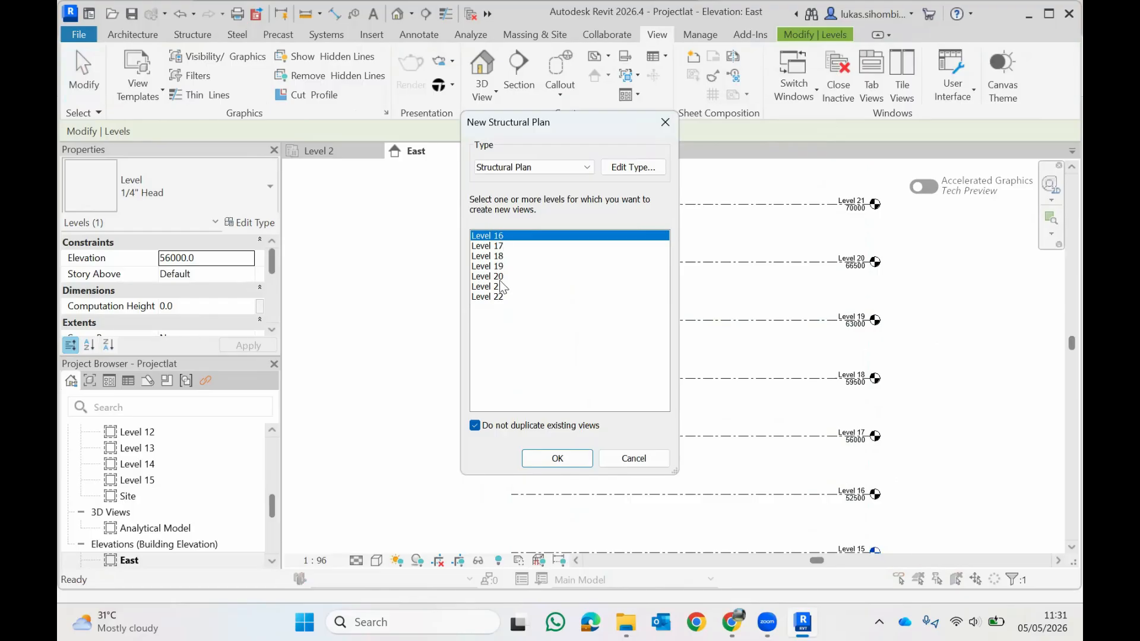
pyautogui.keyDown('shift'); pyautogui.click(493, 297); pyautogui.keyUp('shift')
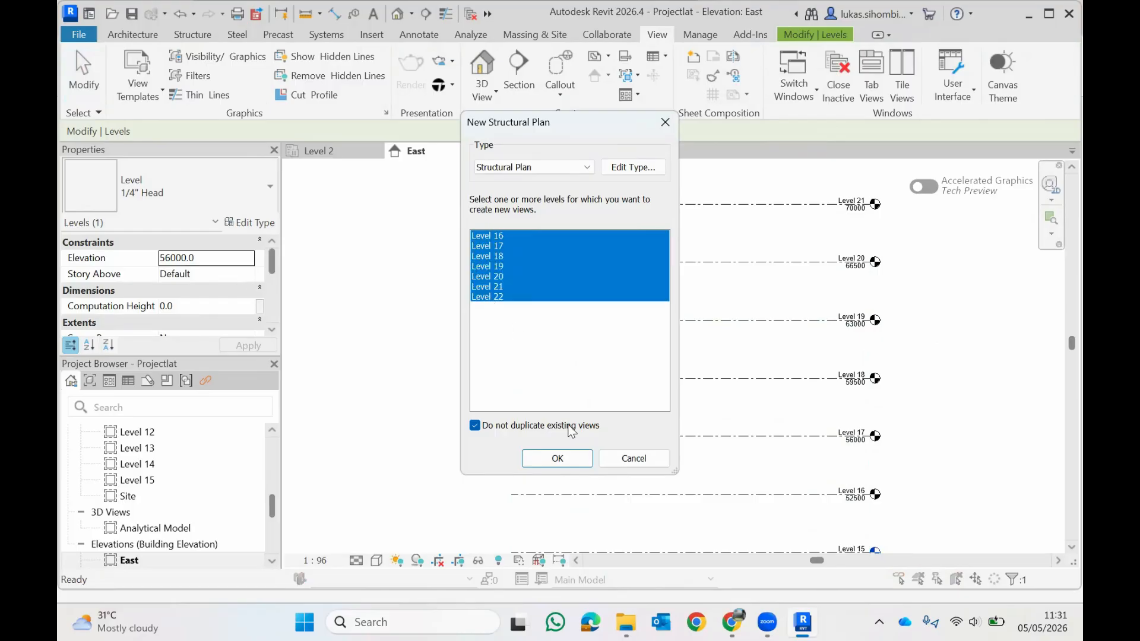
pyautogui.click(557, 458)
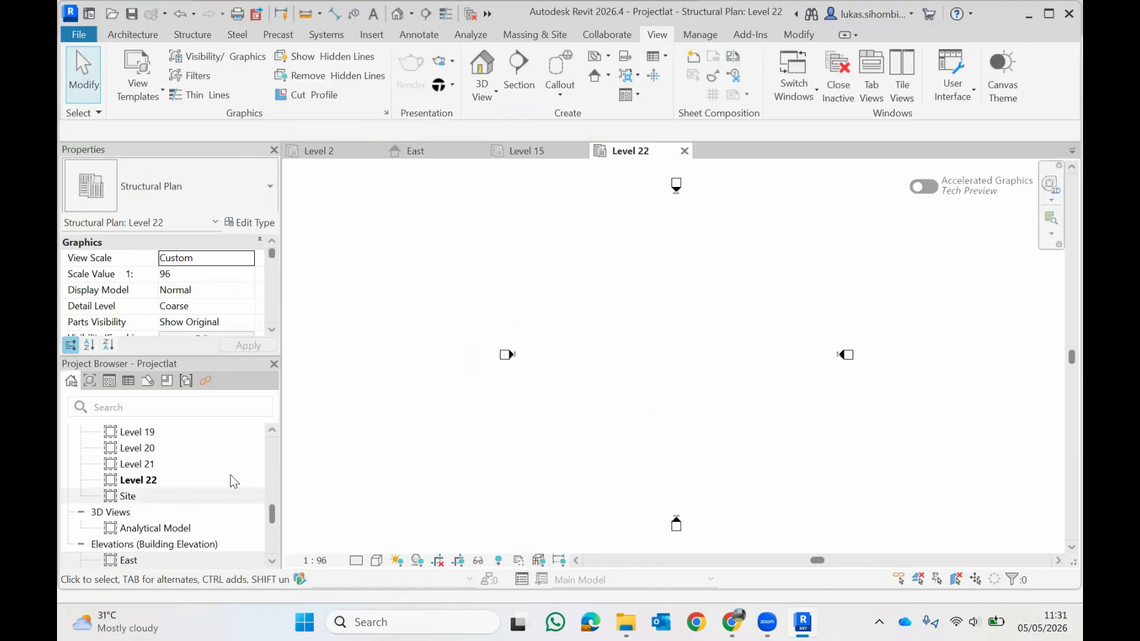
pyautogui.scroll(10, 274, 441)
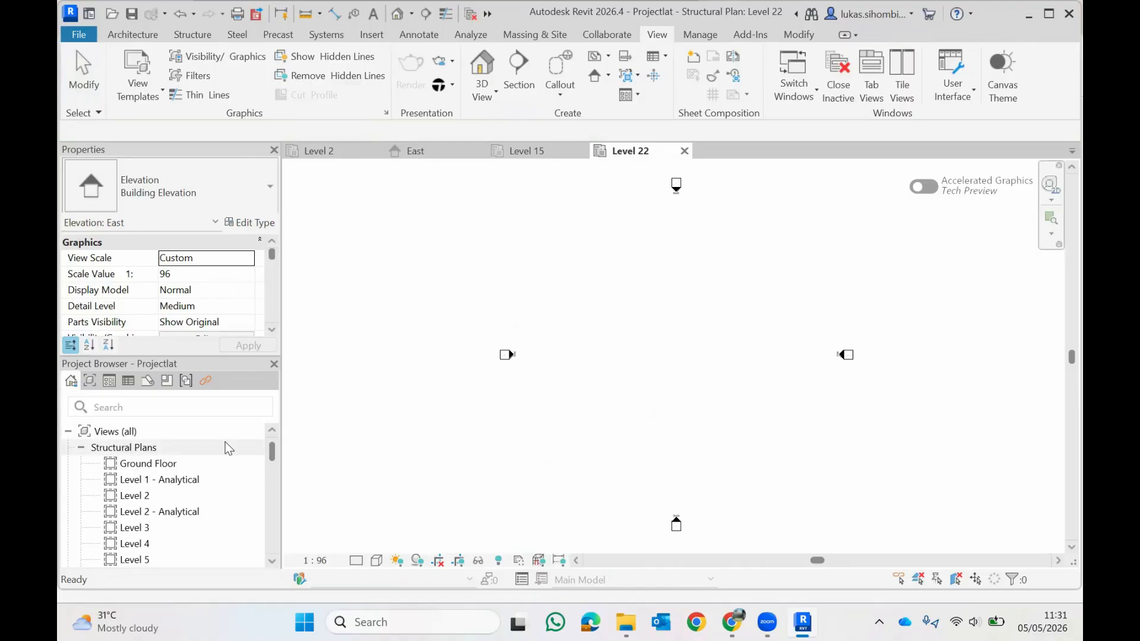
# Check the structural plans listed in the project browser through Level 22
pyautogui.moveTo(270, 451); pyautogui.dragTo(267, 499)
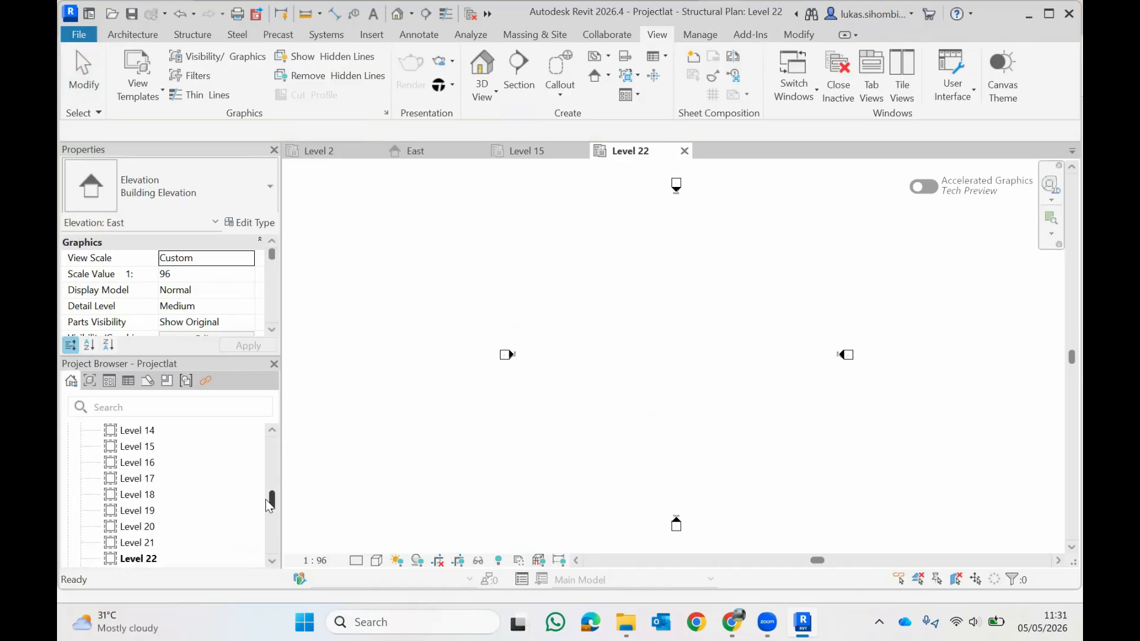
pyautogui.click(179, 495)
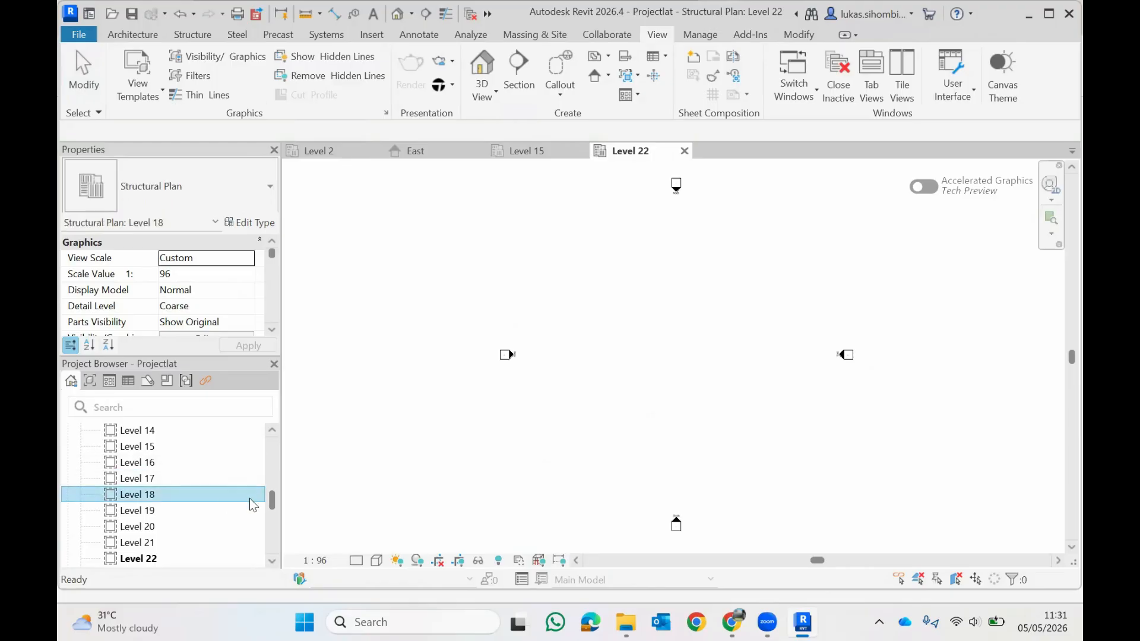
pyautogui.moveTo(270, 501); pyautogui.dragTo(271, 532)
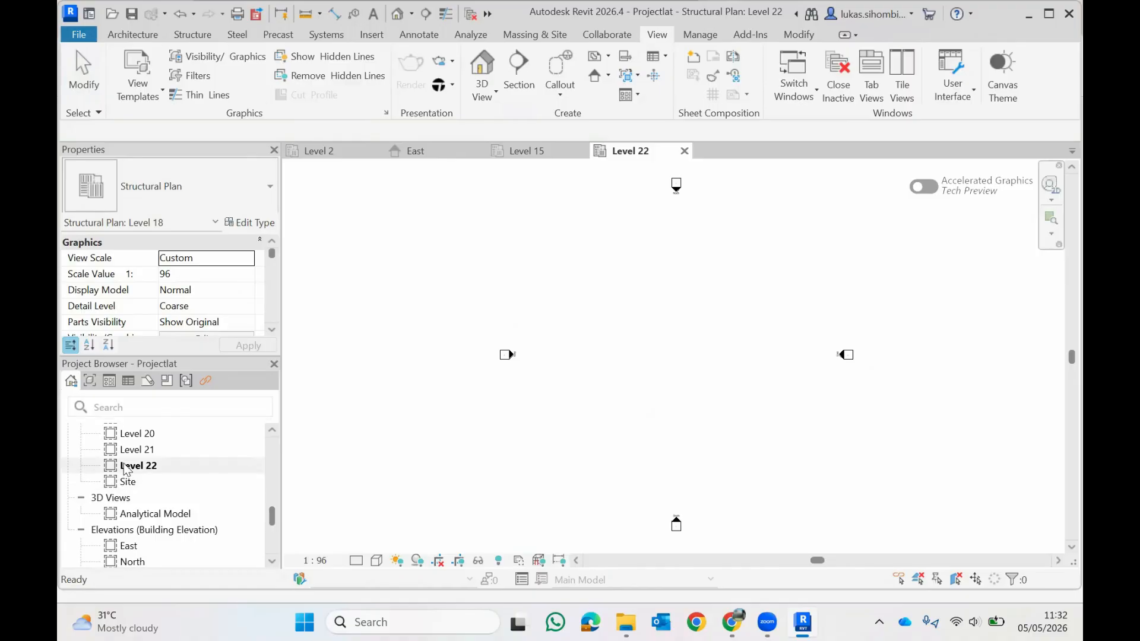
# Close the Level 22 and Level 15 structural plan views and return to the East elevation
pyautogui.click(684, 153)
pyautogui.click(532, 152)
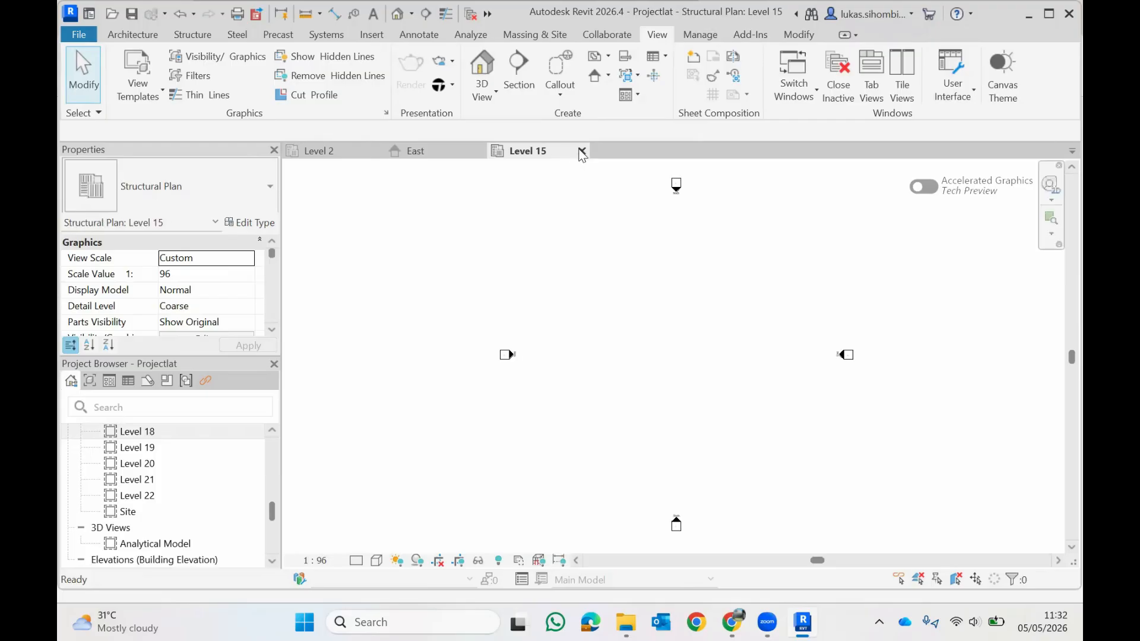
pyautogui.click(582, 152)
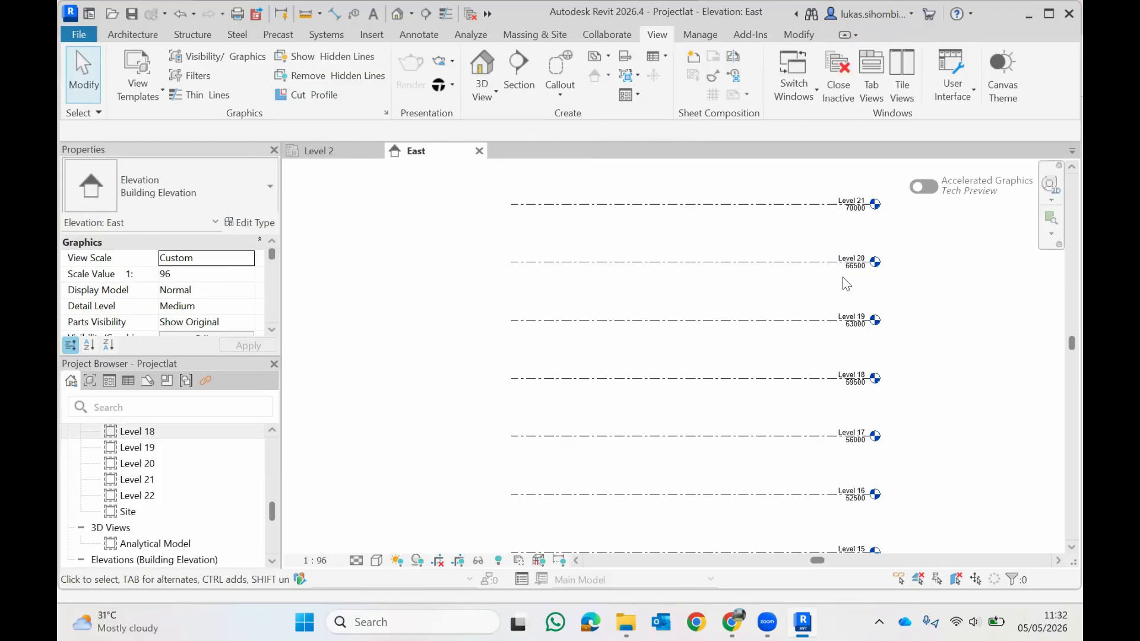
# Examine the full stack of levels in the East elevation, from Level 22 down to the Ground Floor
pyautogui.scroll(-3, 777, 407)
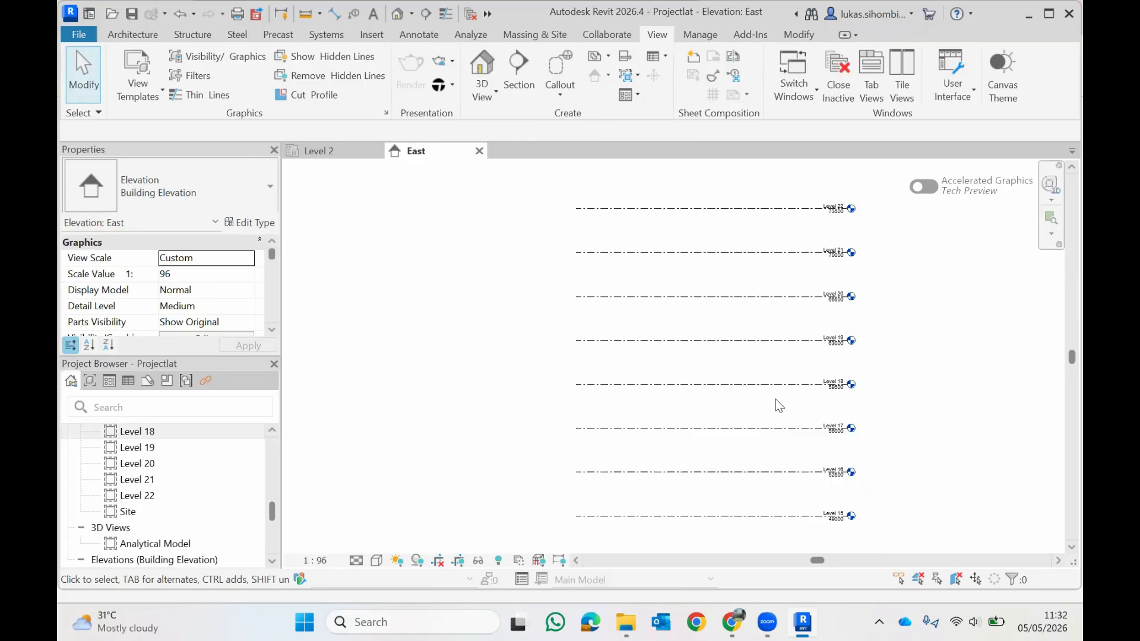
pyautogui.moveTo(1059, 358); pyautogui.dragTo(1058, 476)
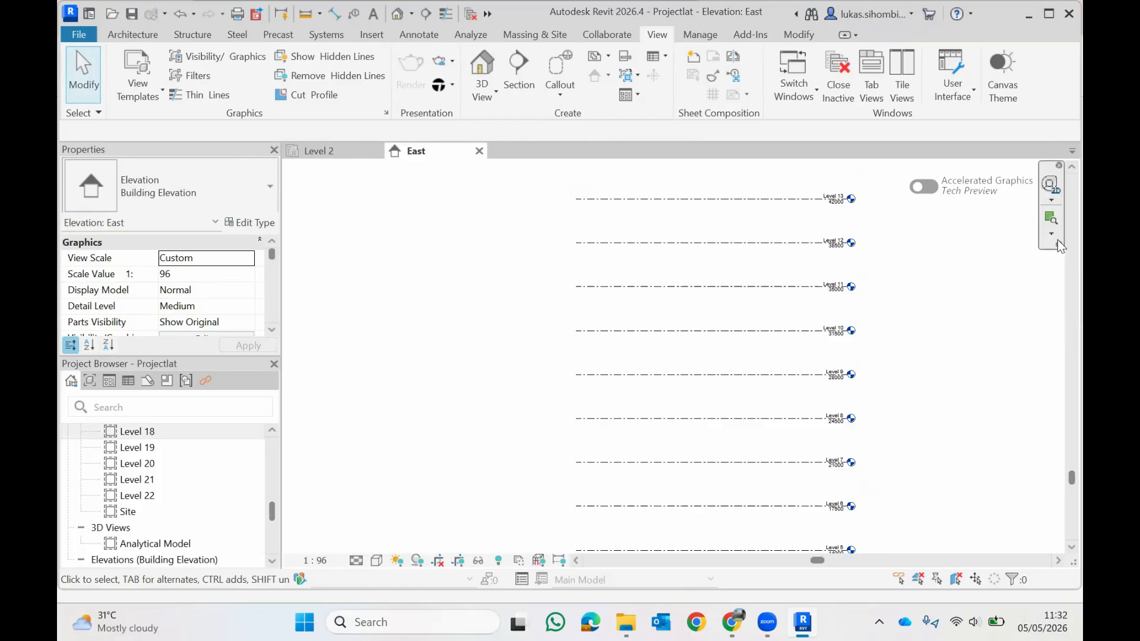
pyautogui.scroll(5, 1058, 172)
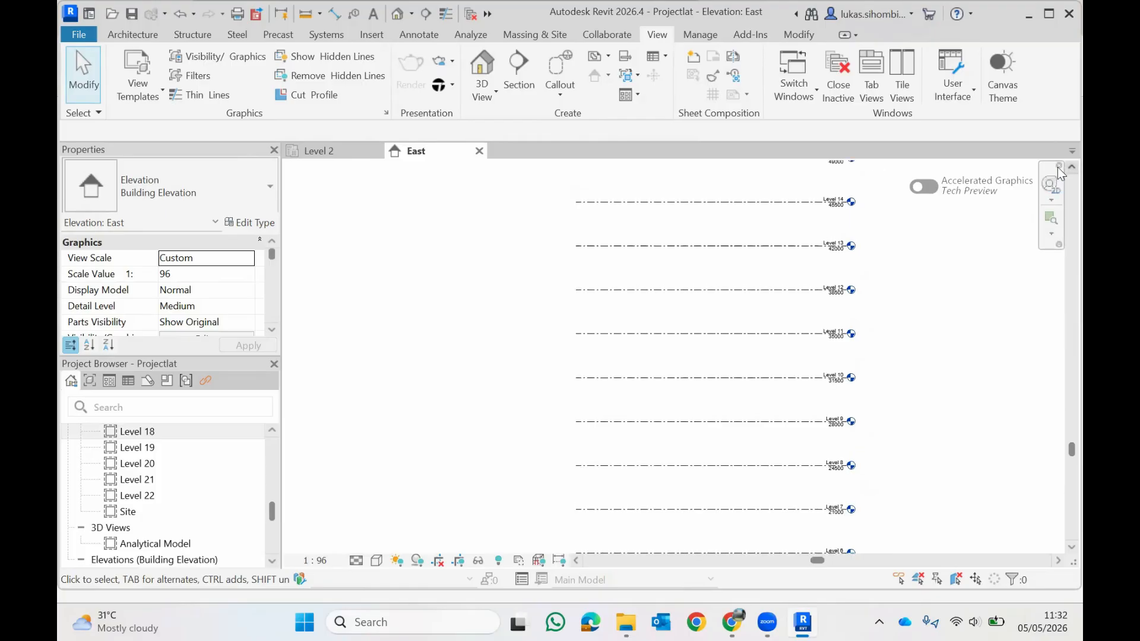
pyautogui.scroll(8, 1058, 172)
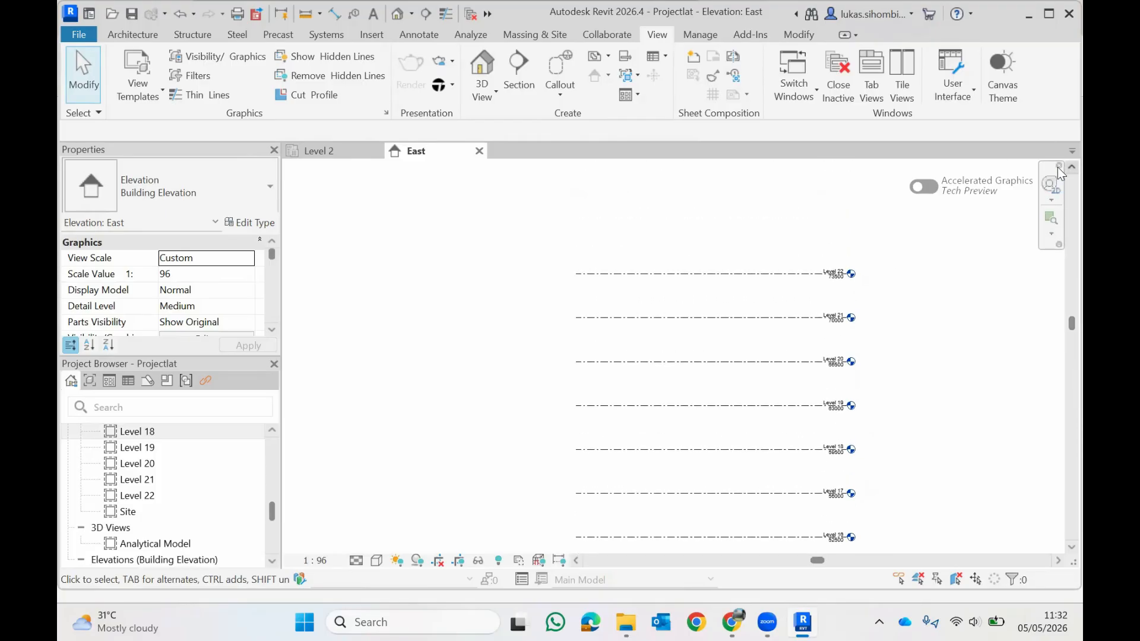
pyautogui.click(1071, 545)
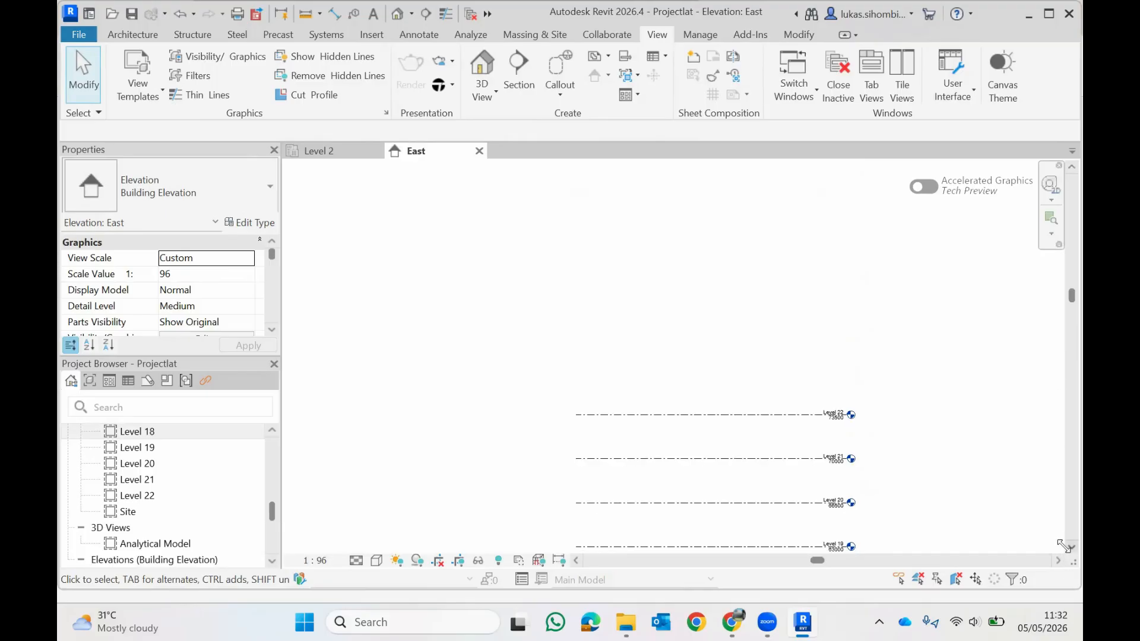
pyautogui.click(1068, 546)
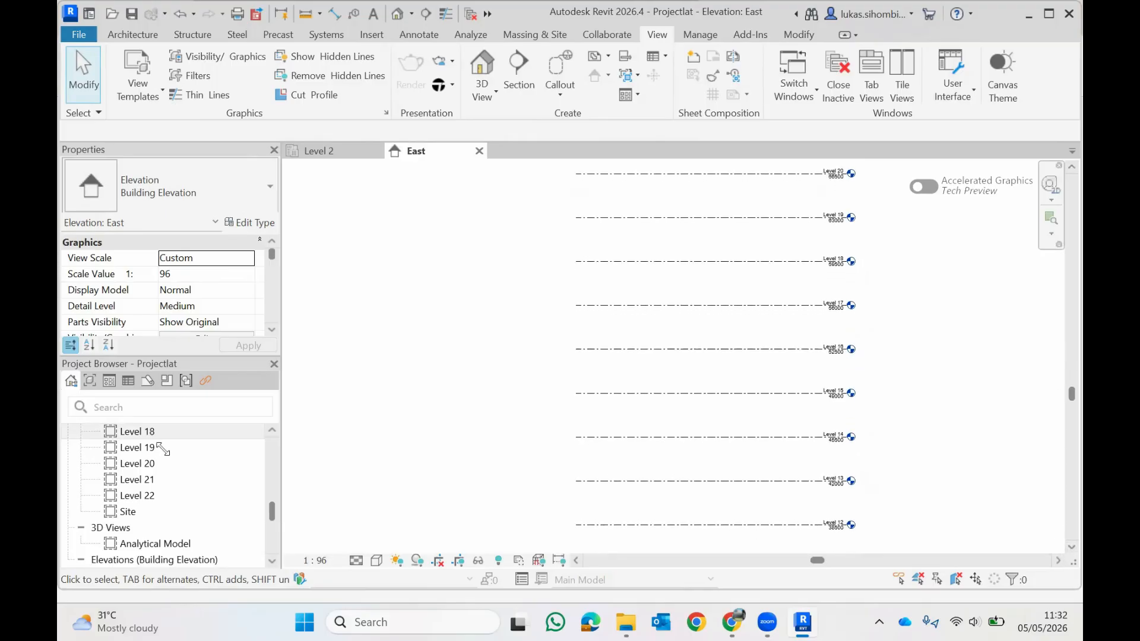
pyautogui.scroll(5, 190, 440)
pyautogui.scroll(2, 186, 439)
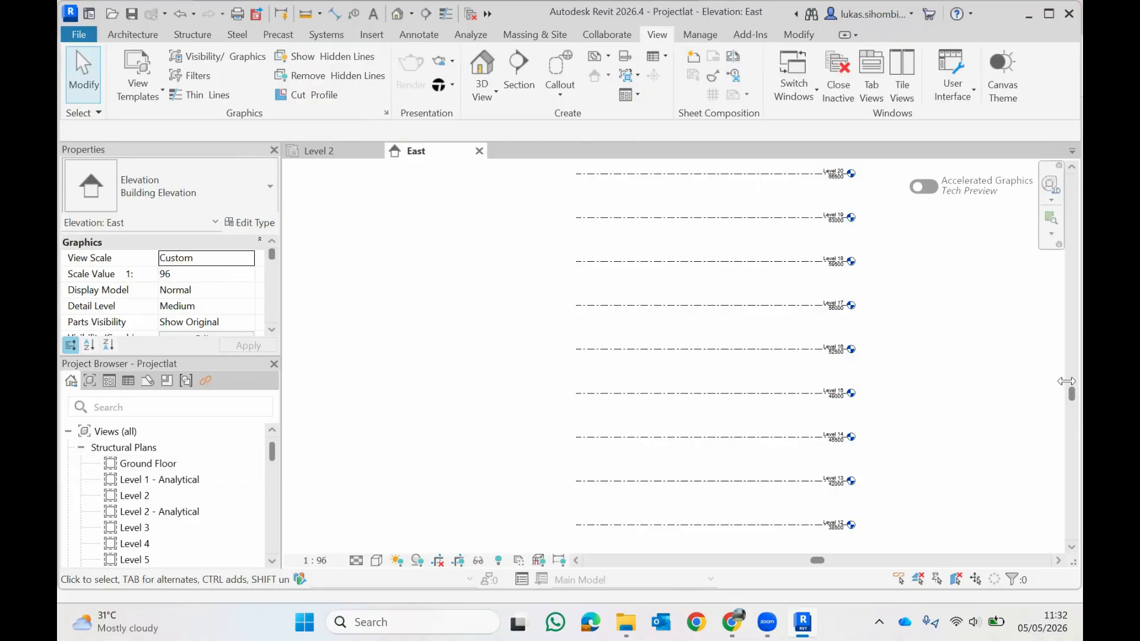
pyautogui.moveTo(1057, 393); pyautogui.dragTo(1057, 518)
pyautogui.scroll(4, 877, 308)
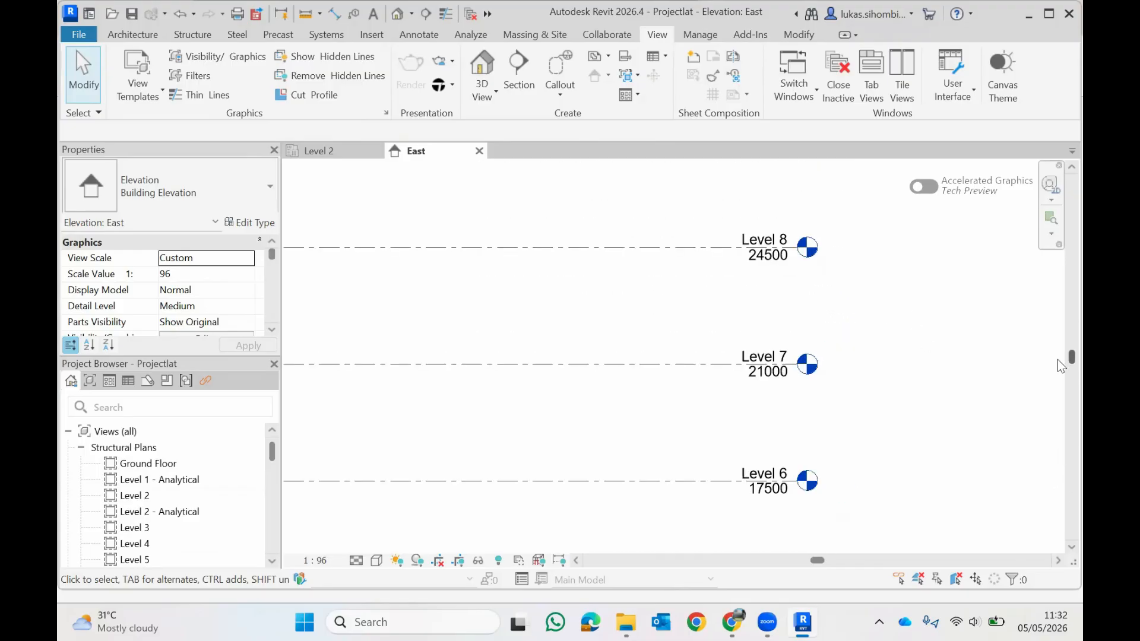
pyautogui.scroll(-1, 1057, 362)
pyautogui.moveTo(1057, 363); pyautogui.dragTo(1055, 495)
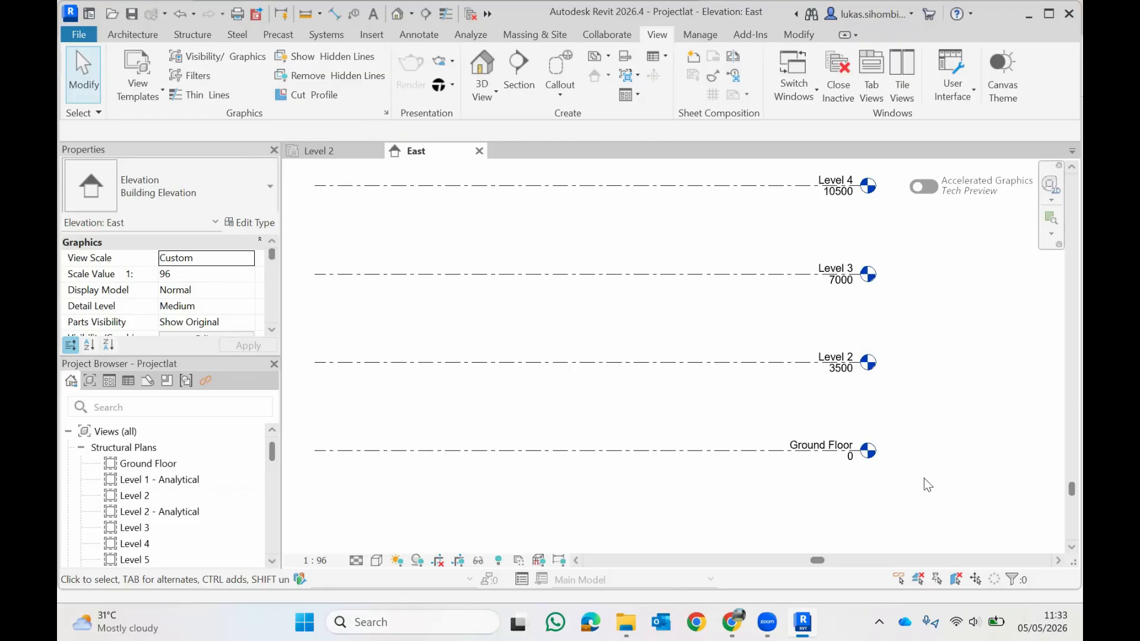
# Select the Ground Floor level and shift the aligned left ends of all levels inward, finishing slightly farther out than where they started
pyautogui.click(510, 451)
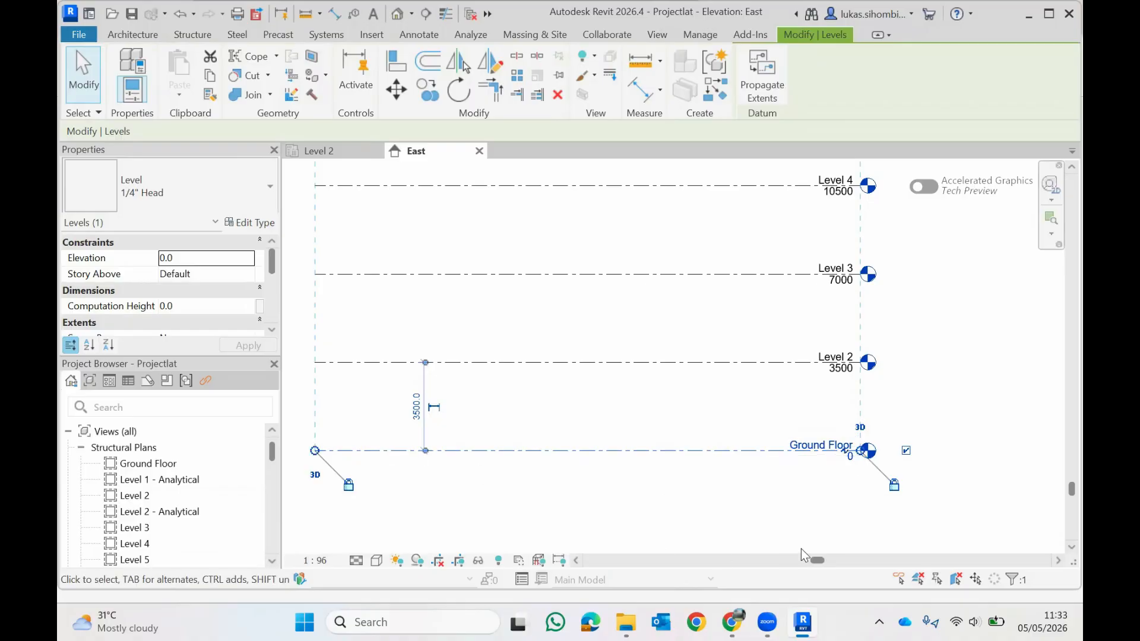
pyautogui.scroll(2, 732, 490)
pyautogui.scroll(-3, 731, 489)
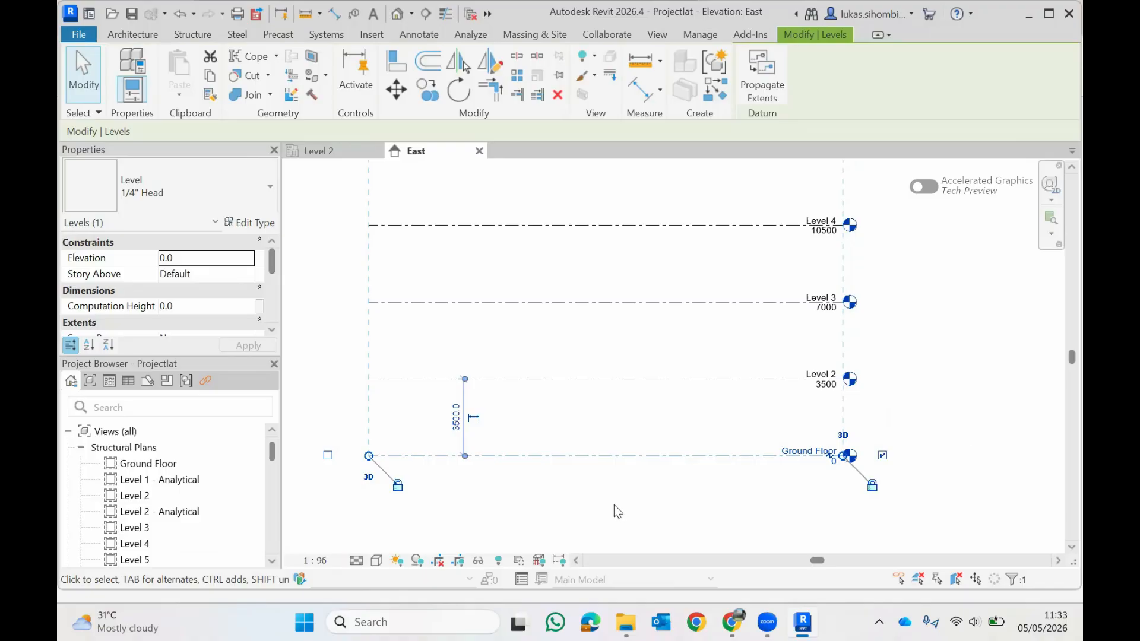
pyautogui.click(368, 456)
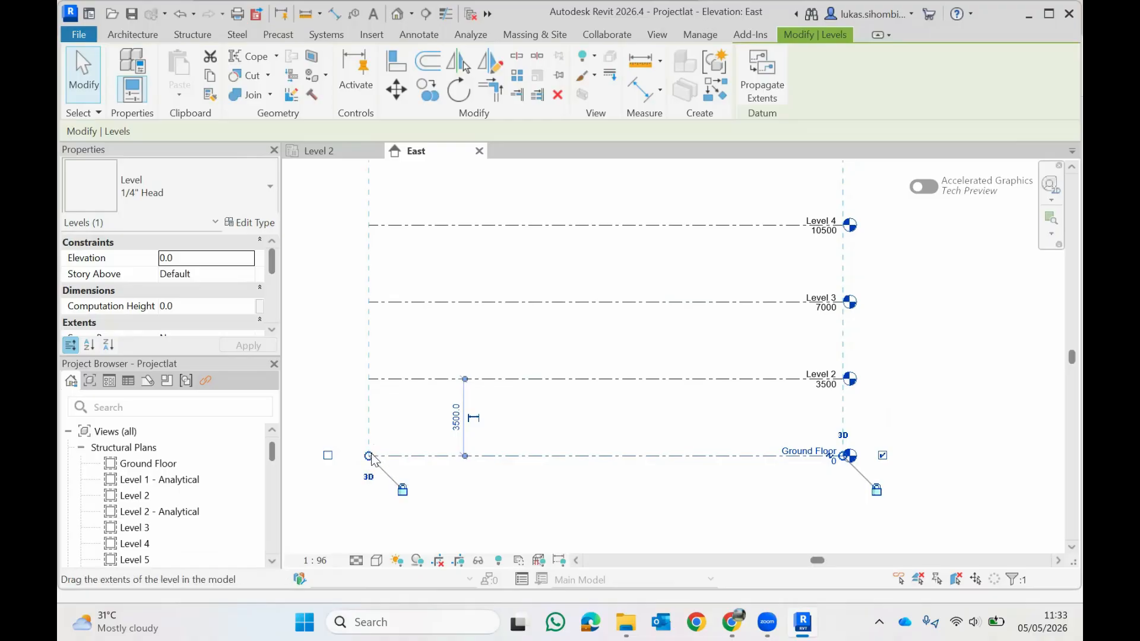
pyautogui.moveTo(368, 456); pyautogui.dragTo(394, 455)
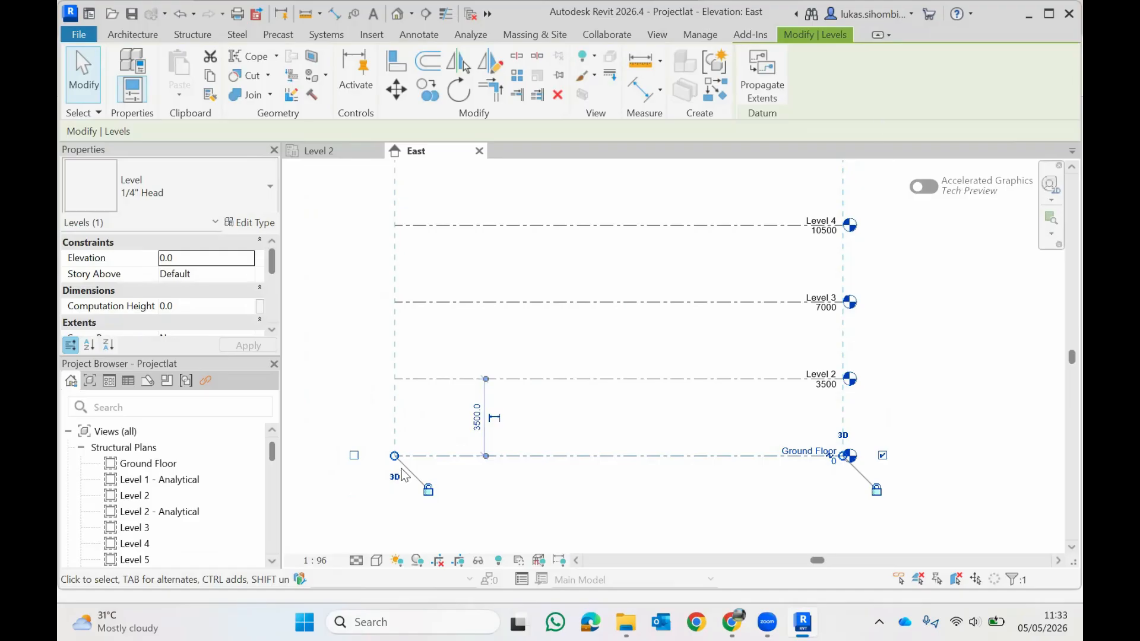
pyautogui.moveTo(395, 455); pyautogui.dragTo(354, 457)
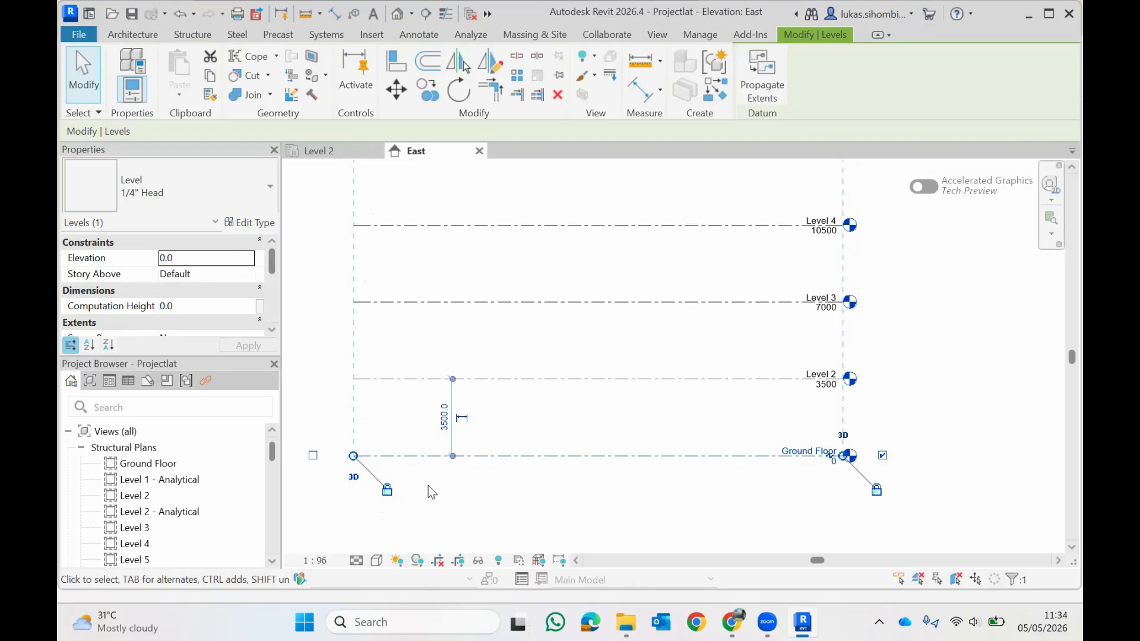
# Unlock the Ground Floor line's left end, shorten it independently, and return it to alignment with the other levels
pyautogui.click(388, 491)
pyautogui.moveTo(354, 456); pyautogui.dragTo(496, 462)
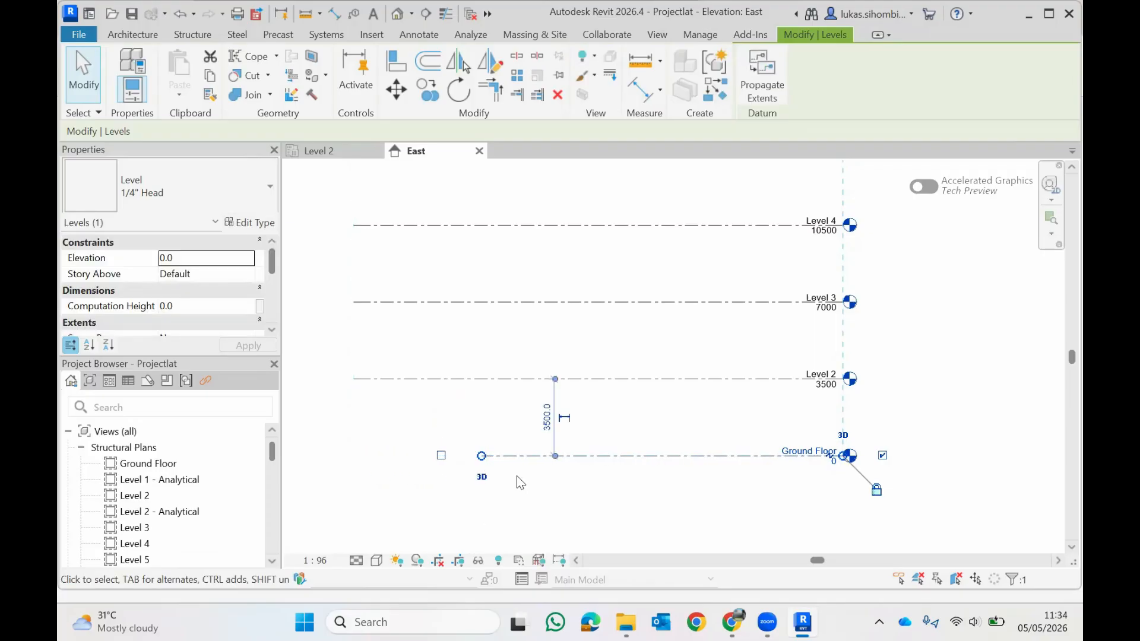
pyautogui.click(480, 455)
pyautogui.moveTo(481, 456); pyautogui.dragTo(353, 455)
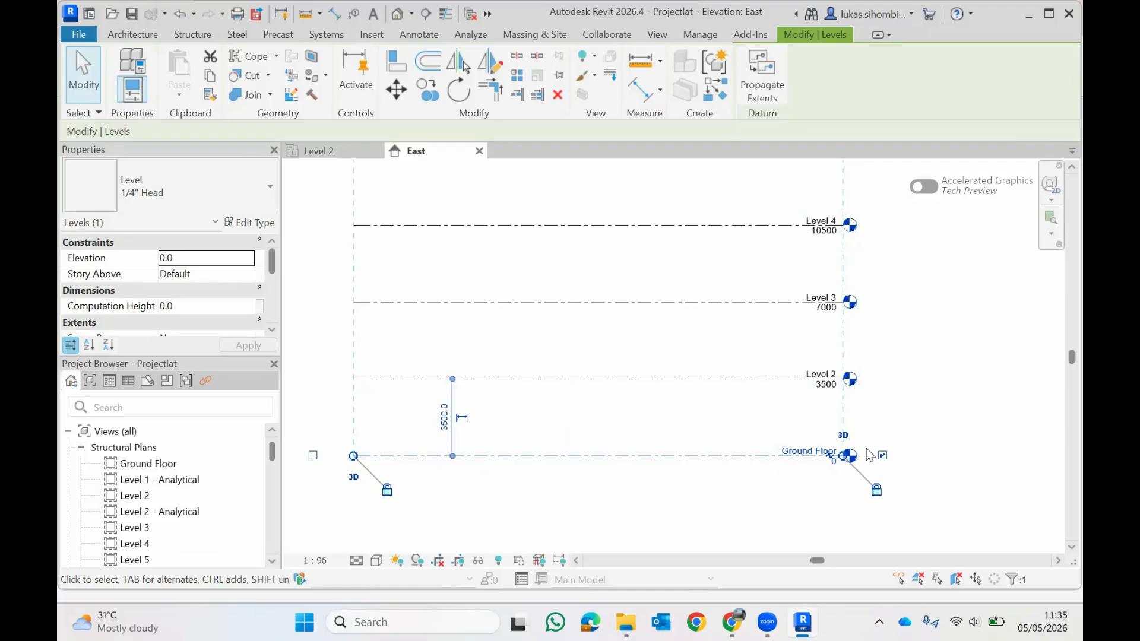
# Try showing the level bubble at the Ground Floor's left end, and hide it again
pyautogui.click(313, 456)
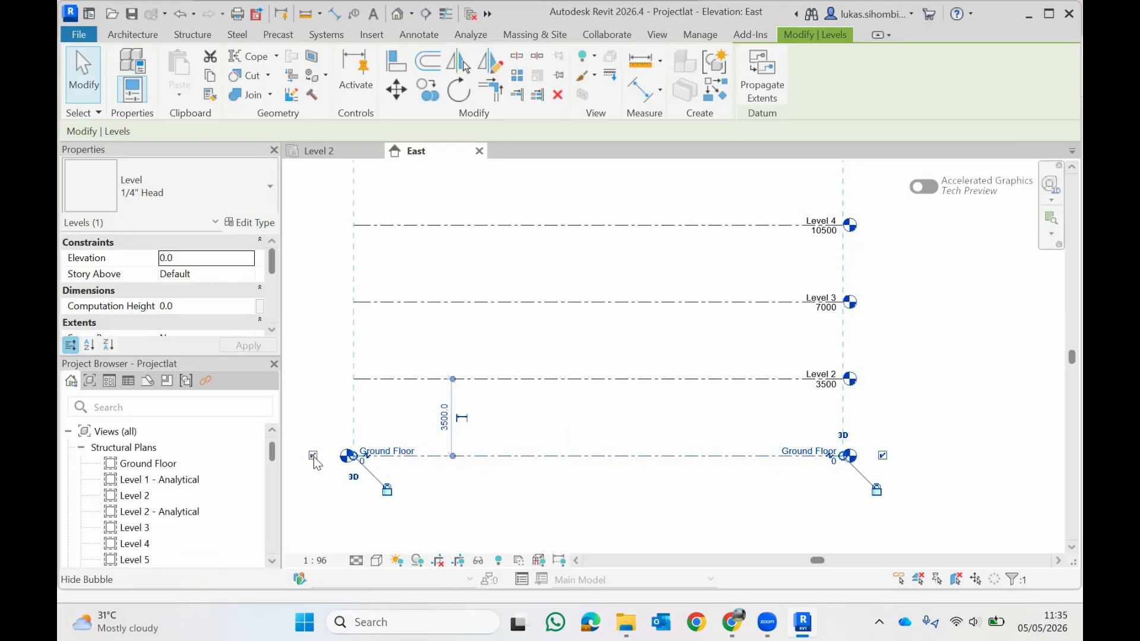
pyautogui.click(313, 456)
pyautogui.click(313, 456)
pyautogui.click(320, 386)
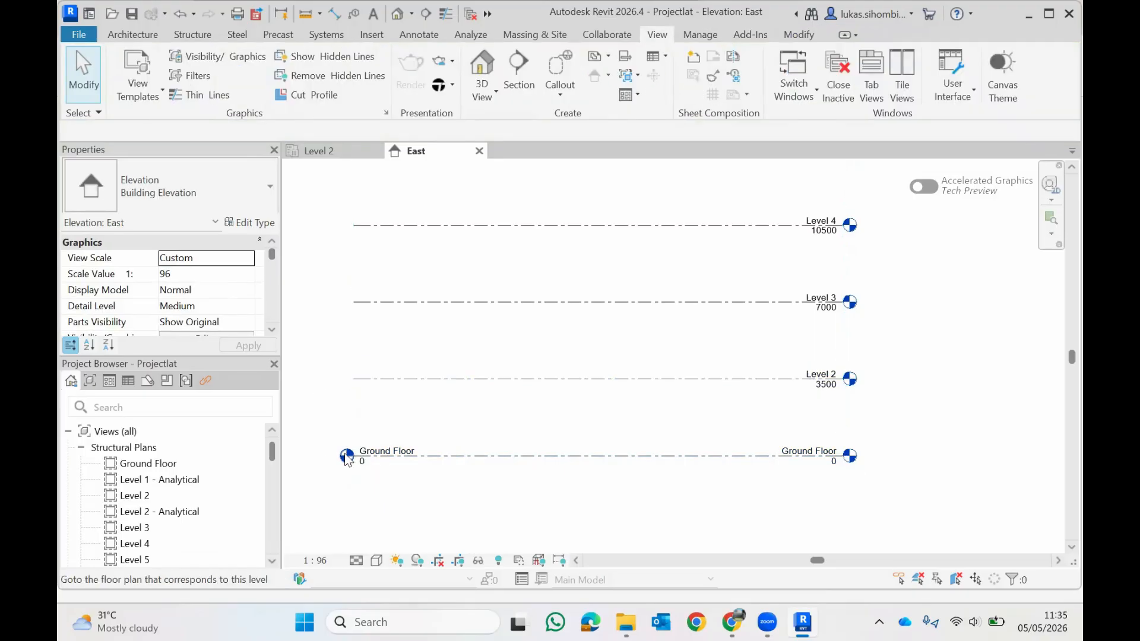
pyautogui.click(418, 456)
pyautogui.click(313, 456)
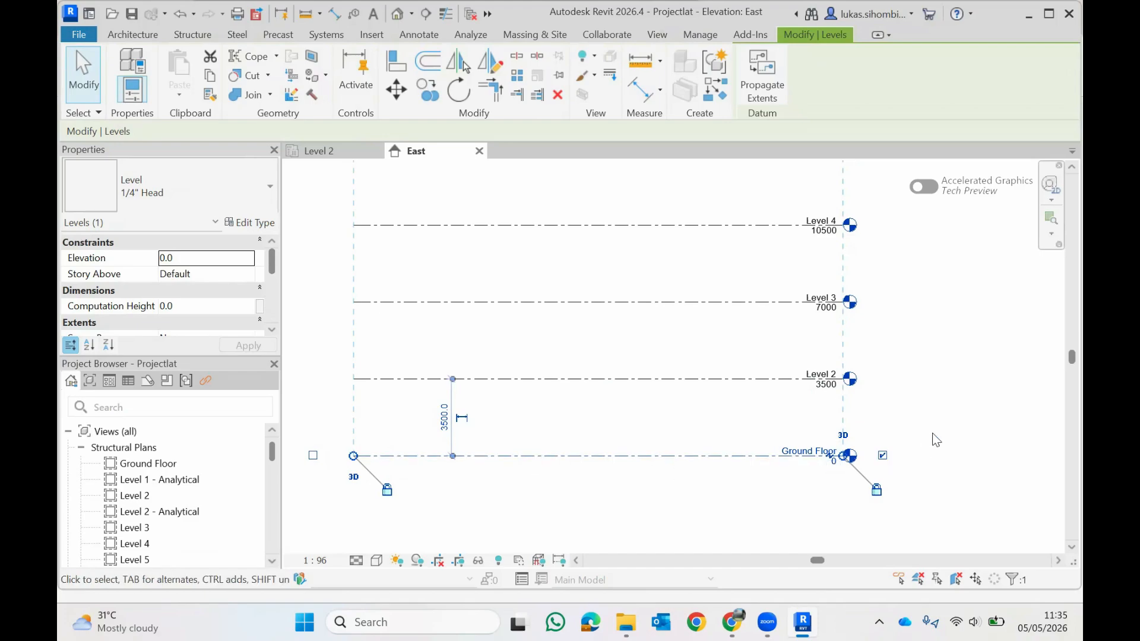
# Add an elbow to the Ground Floor level line at its right-hand head
pyautogui.scroll(2, 932, 432)
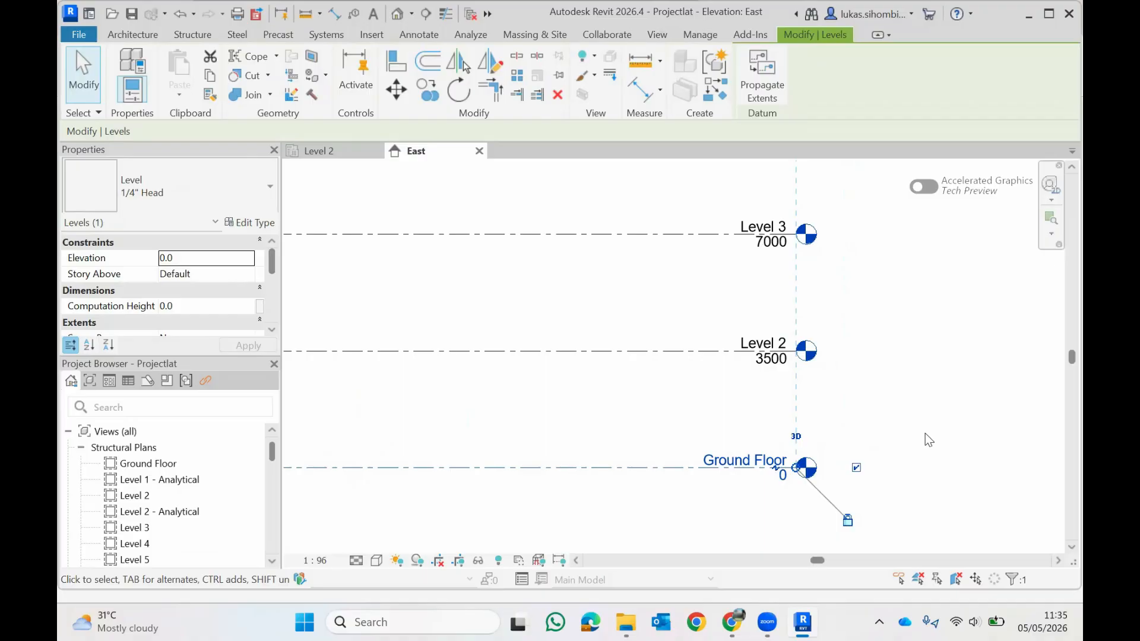
pyautogui.scroll(1, 923, 444)
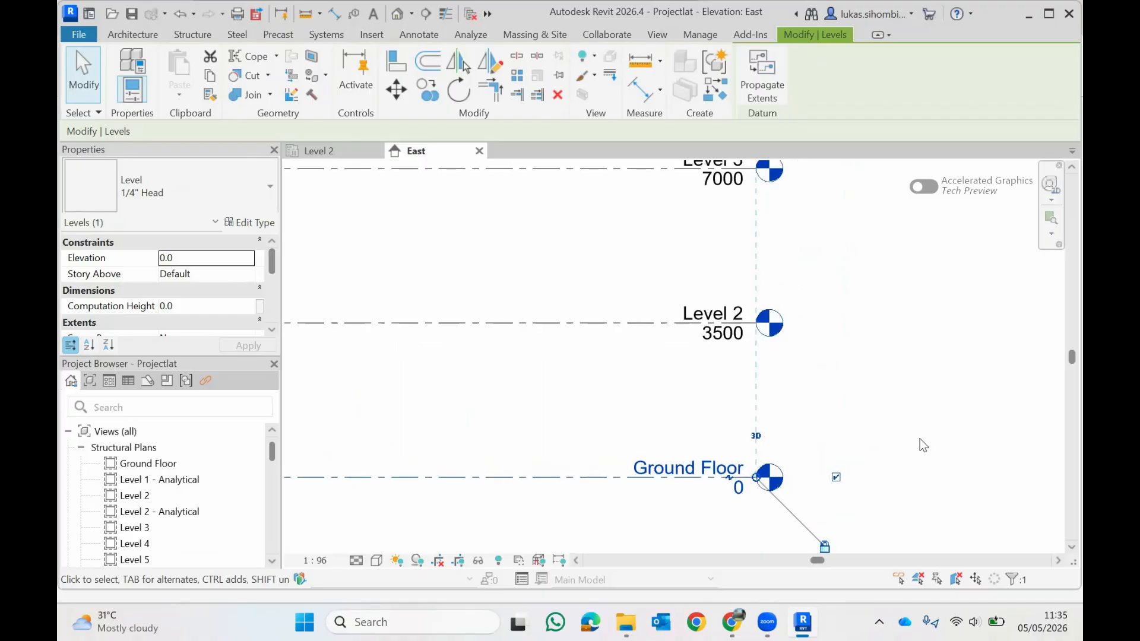
pyautogui.moveTo(1058, 357); pyautogui.dragTo(819, 415)
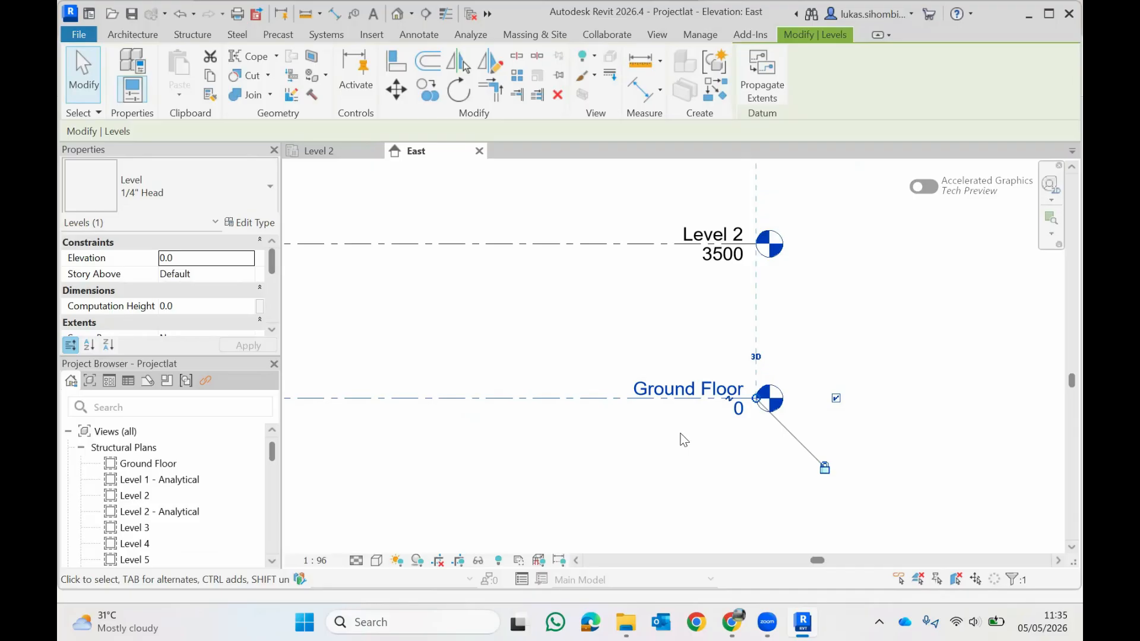
pyautogui.click(734, 406)
pyautogui.click(718, 403)
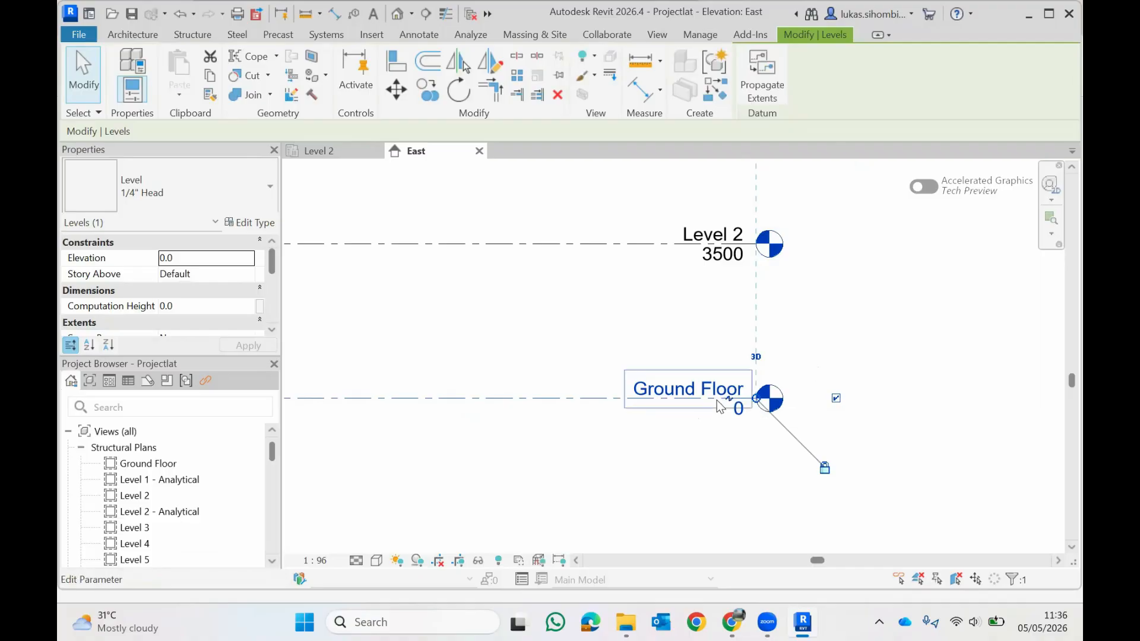
pyautogui.click(725, 402)
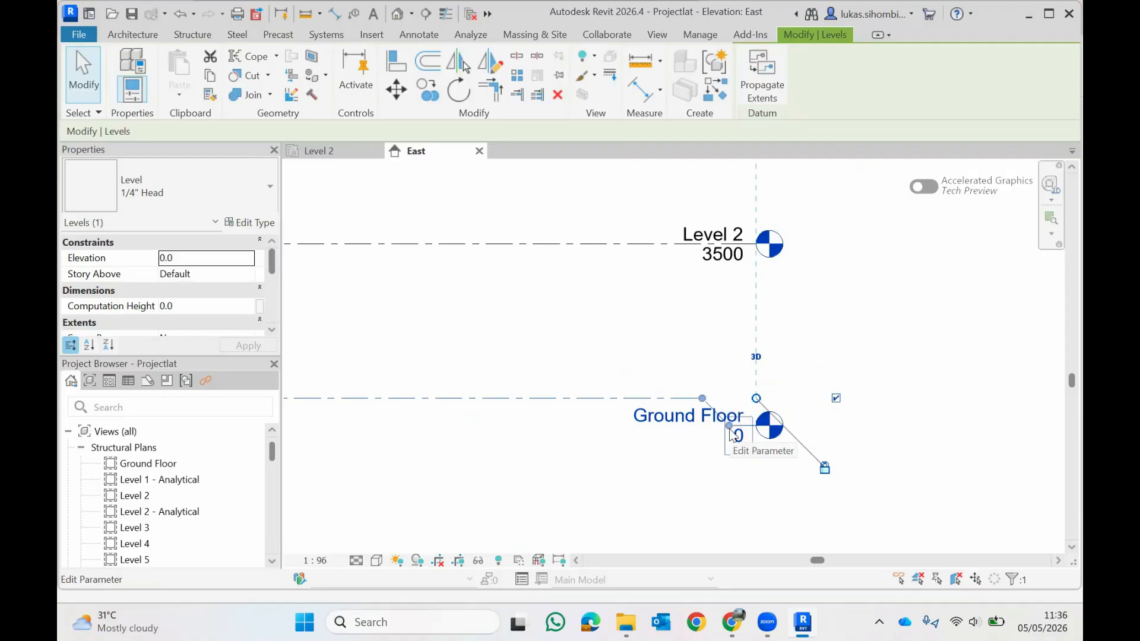
# Adjust the elbow so the Ground Floor head sits slightly above its level line, and clear the selection
pyautogui.moveTo(702, 402); pyautogui.dragTo(696, 377)
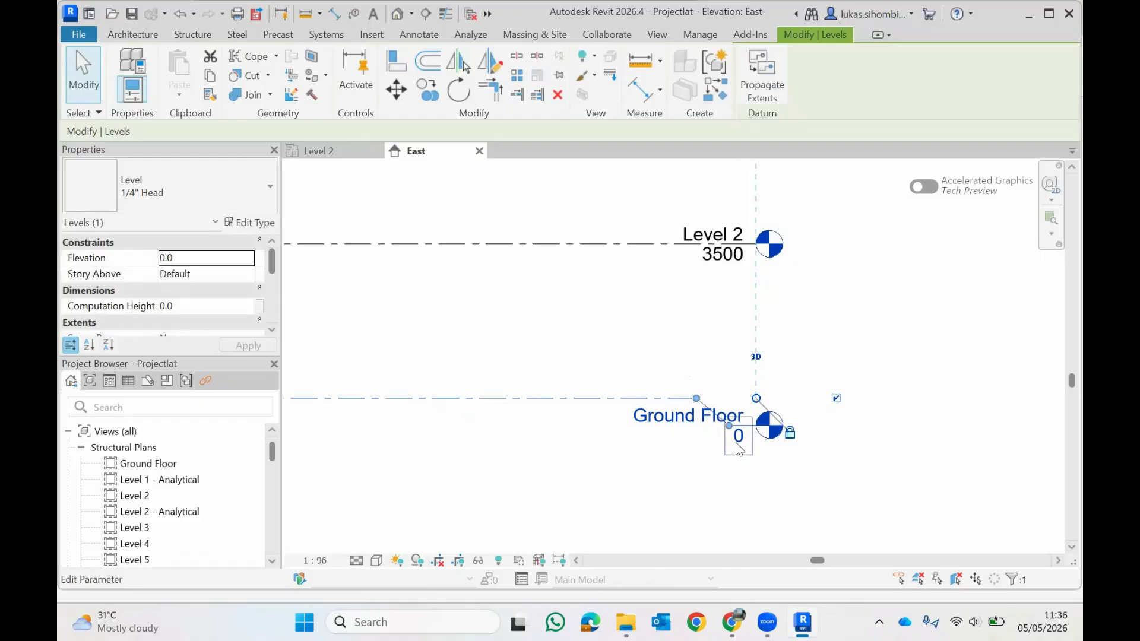
pyautogui.moveTo(730, 428); pyautogui.dragTo(735, 395)
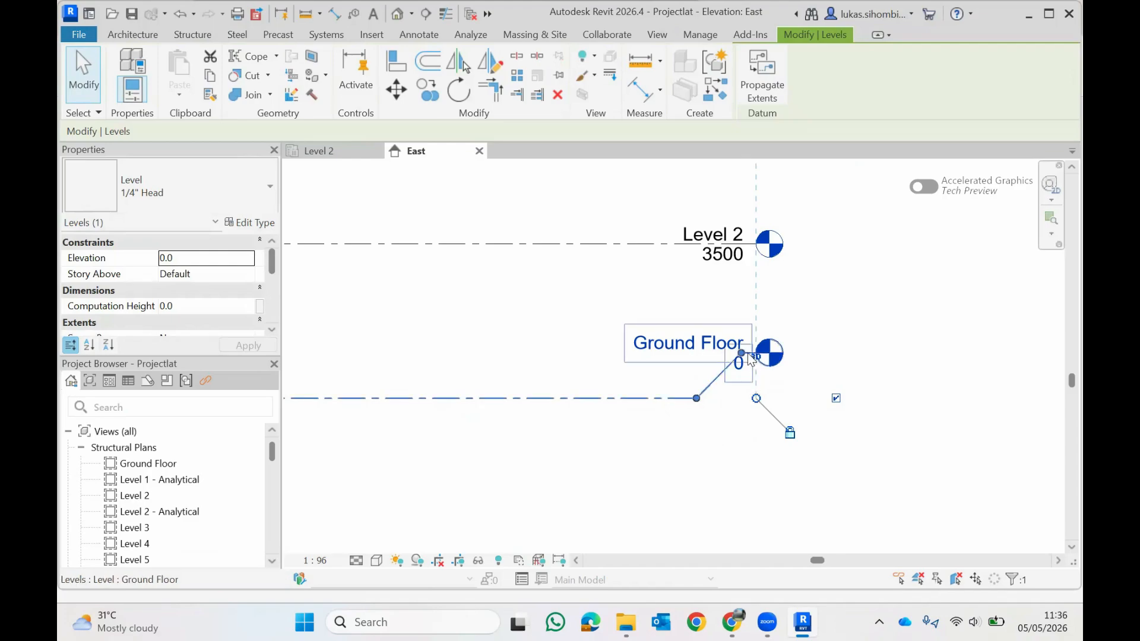
pyautogui.moveTo(743, 355); pyautogui.dragTo(751, 377)
pyautogui.click(852, 325)
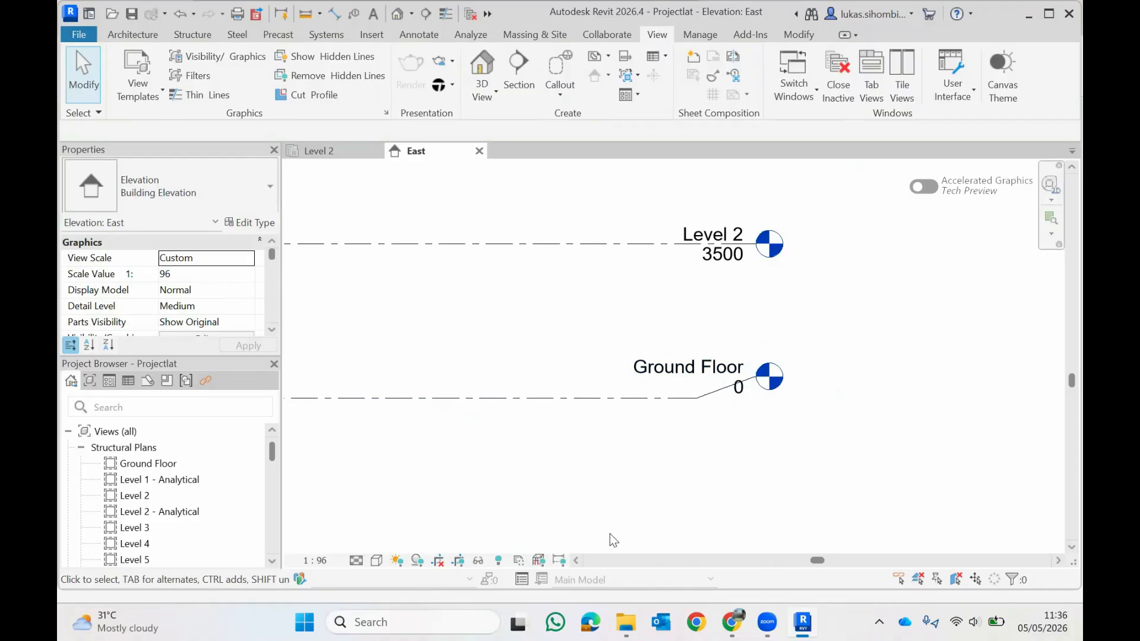
pyautogui.moveTo(821, 561); pyautogui.dragTo(740, 551)
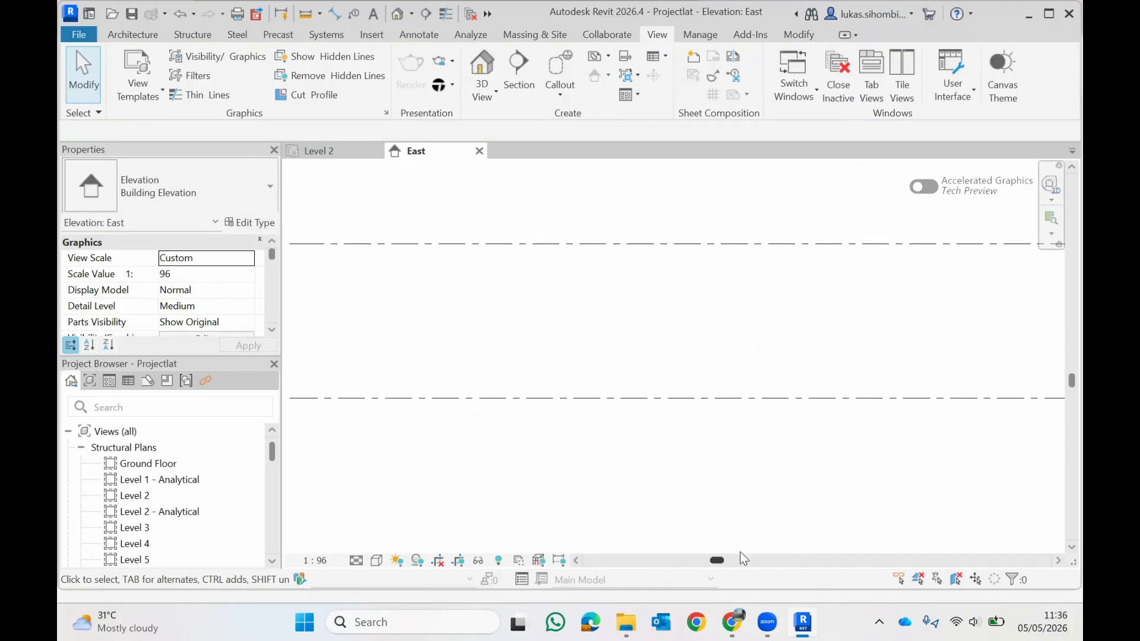
pyautogui.scroll(-5, 747, 490)
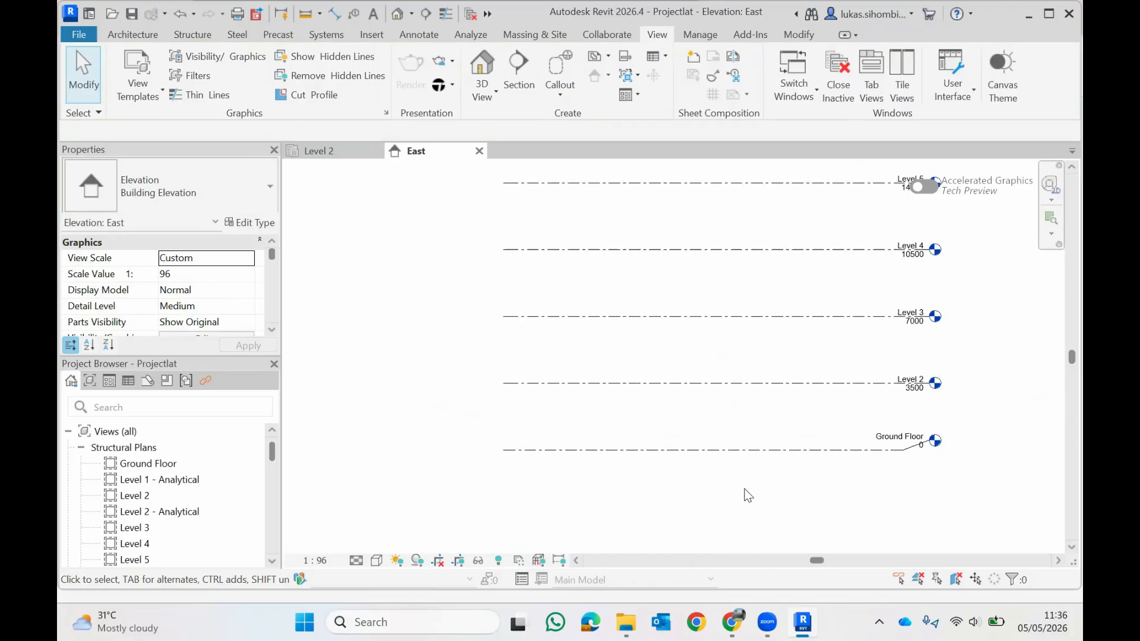
pyautogui.scroll(-1, 748, 495)
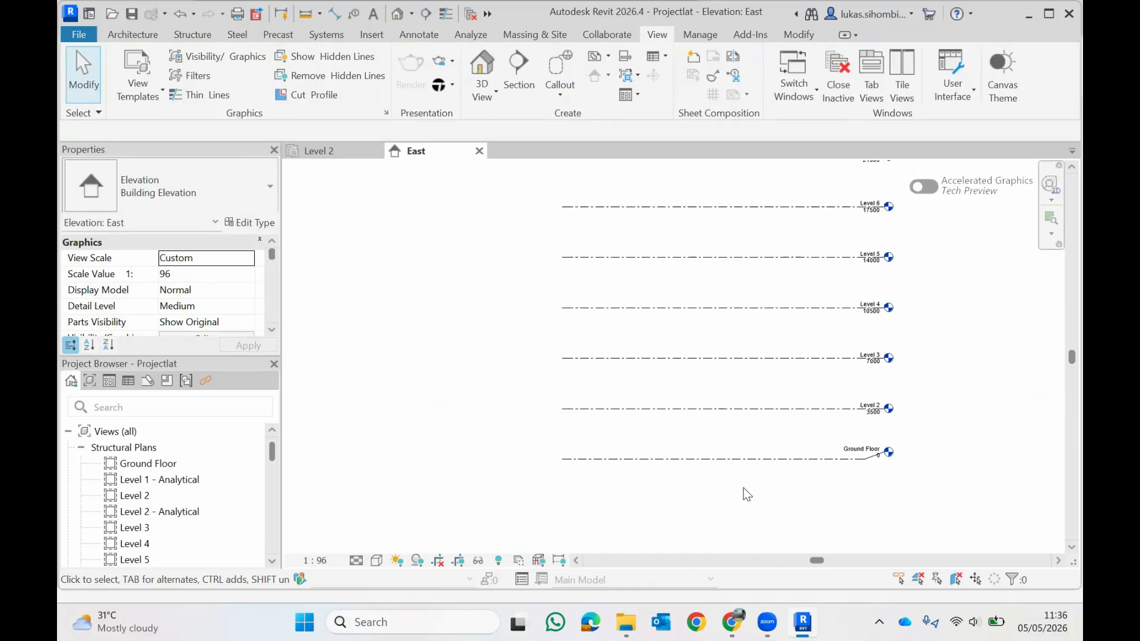
# Close the Level 2 structural plan and reopen it from the project's structural plan views
pyautogui.click(1071, 168)
pyautogui.click(1071, 167)
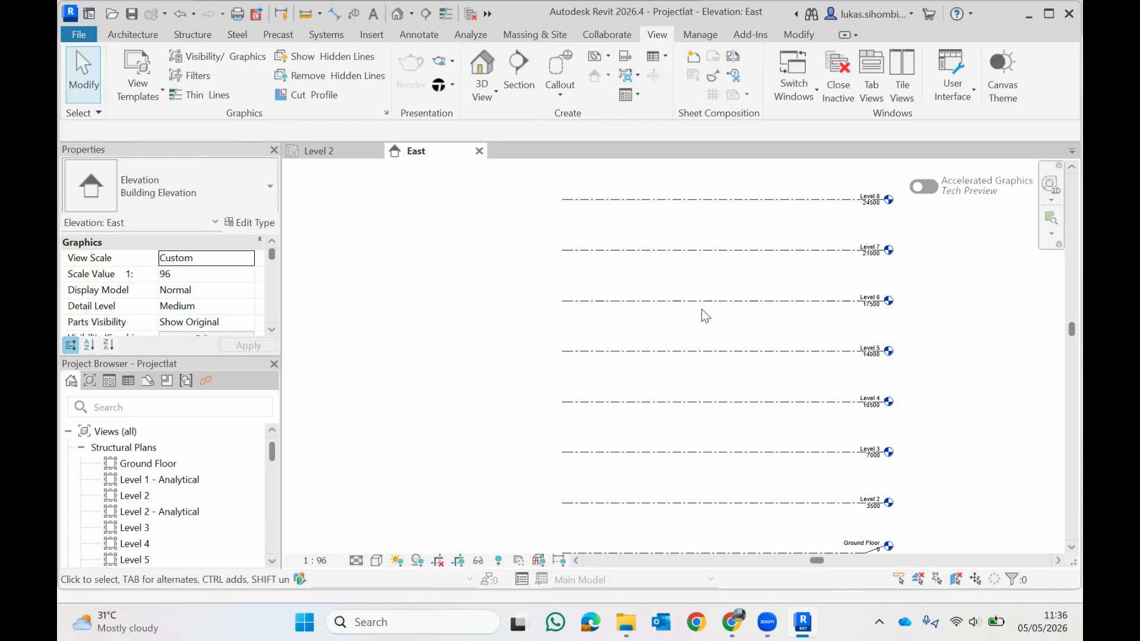
pyautogui.scroll(-1, 704, 314)
pyautogui.scroll(-1, 704, 314)
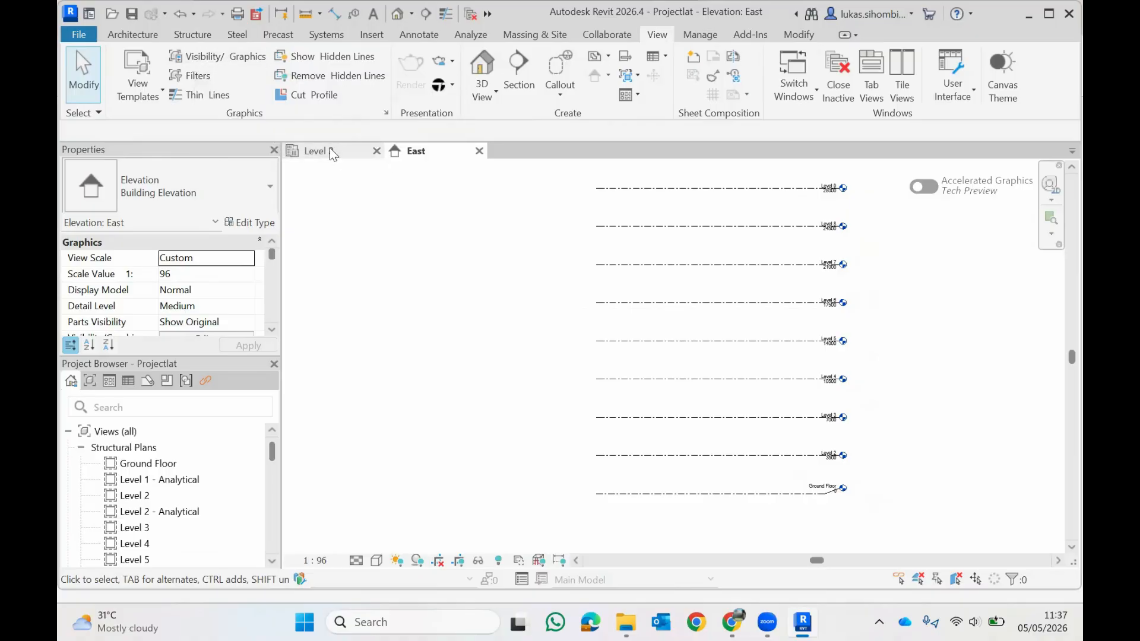
pyautogui.click(329, 148)
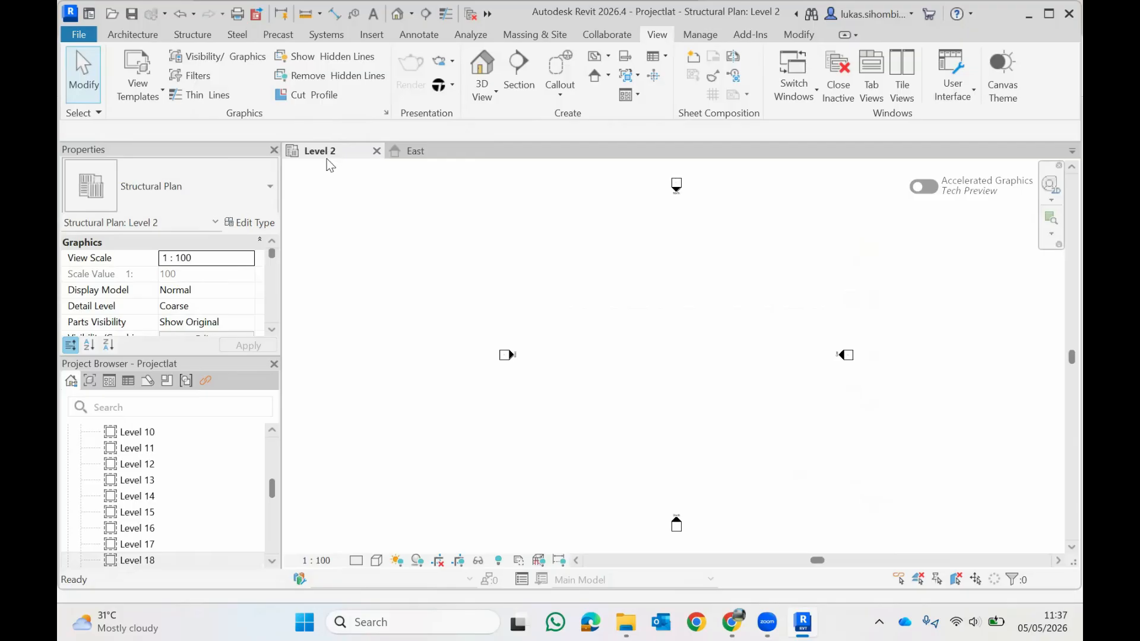
pyautogui.scroll(3, 207, 445)
pyautogui.scroll(2, 208, 442)
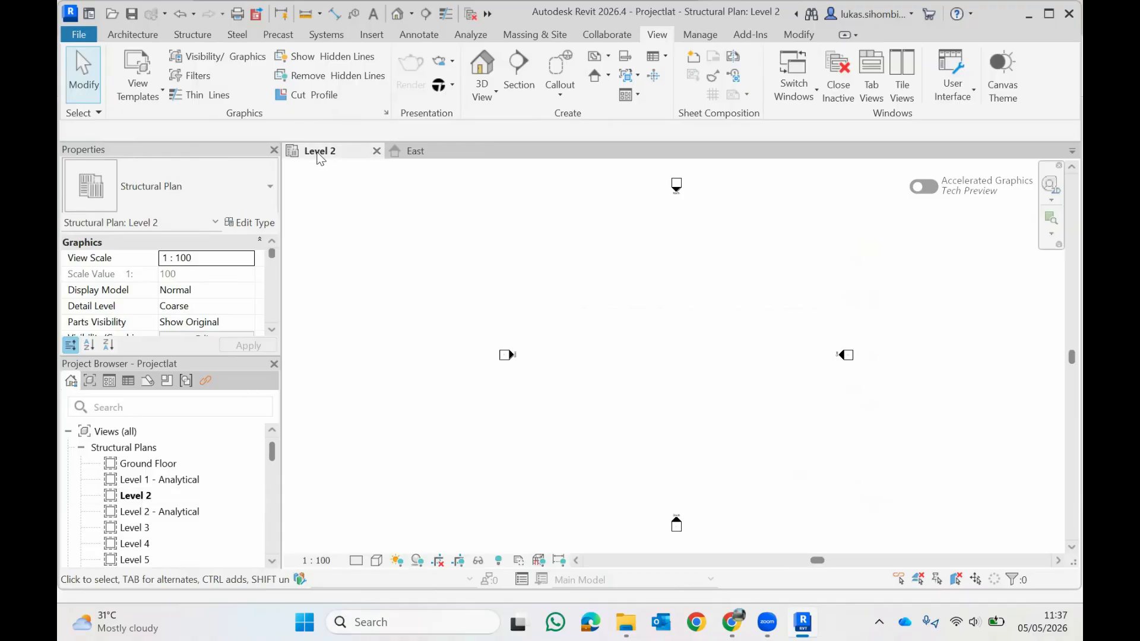
pyautogui.click(377, 151)
pyautogui.scroll(8, 155, 453)
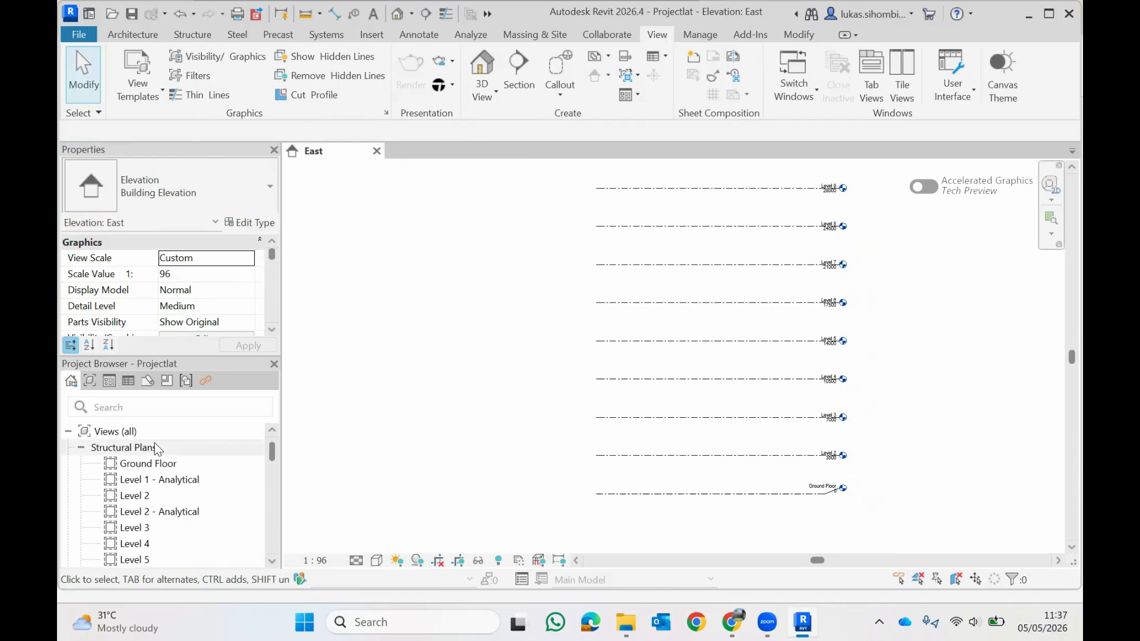
pyautogui.click(135, 498)
pyautogui.doubleClick(133, 495)
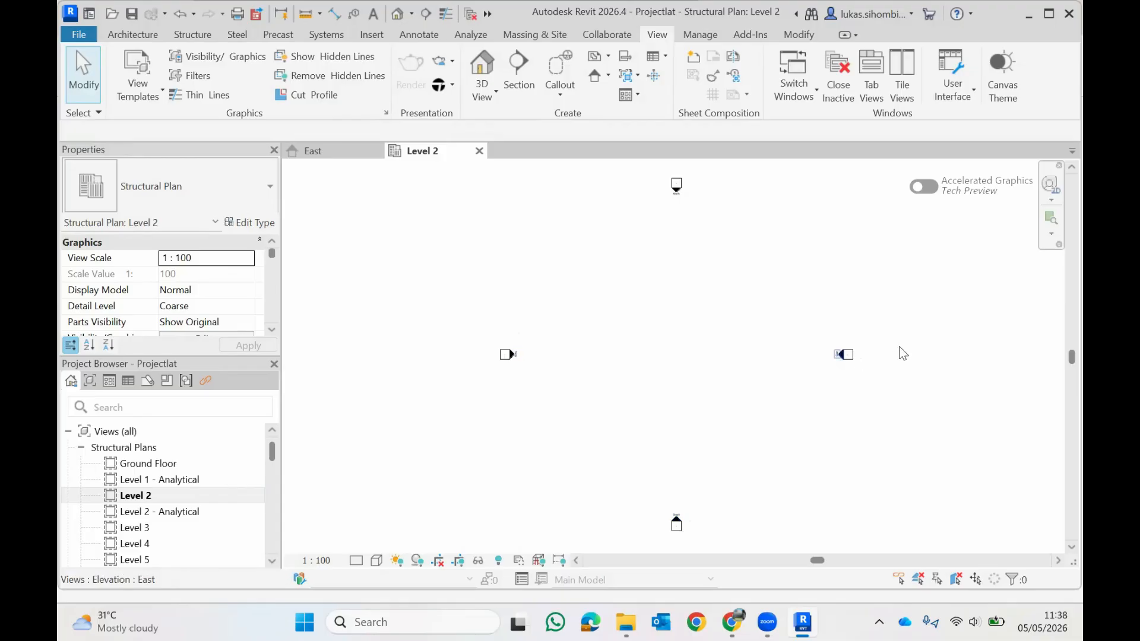
# Move the east and west elevation markers outward to widen the drawing area in the Level 2 plan
pyautogui.moveTo(820, 338)
pyautogui.mouseDown()
pyautogui.moveTo(868, 380)
pyautogui.moveTo(988, 402)
pyautogui.moveTo(989, 373)
pyautogui.mouseUp()
pyautogui.click(855, 394)
pyautogui.moveTo(461, 331)
pyautogui.mouseDown()
pyautogui.moveTo(523, 370)
pyautogui.moveTo(379, 371)
pyautogui.moveTo(407, 374)
pyautogui.mouseUp()
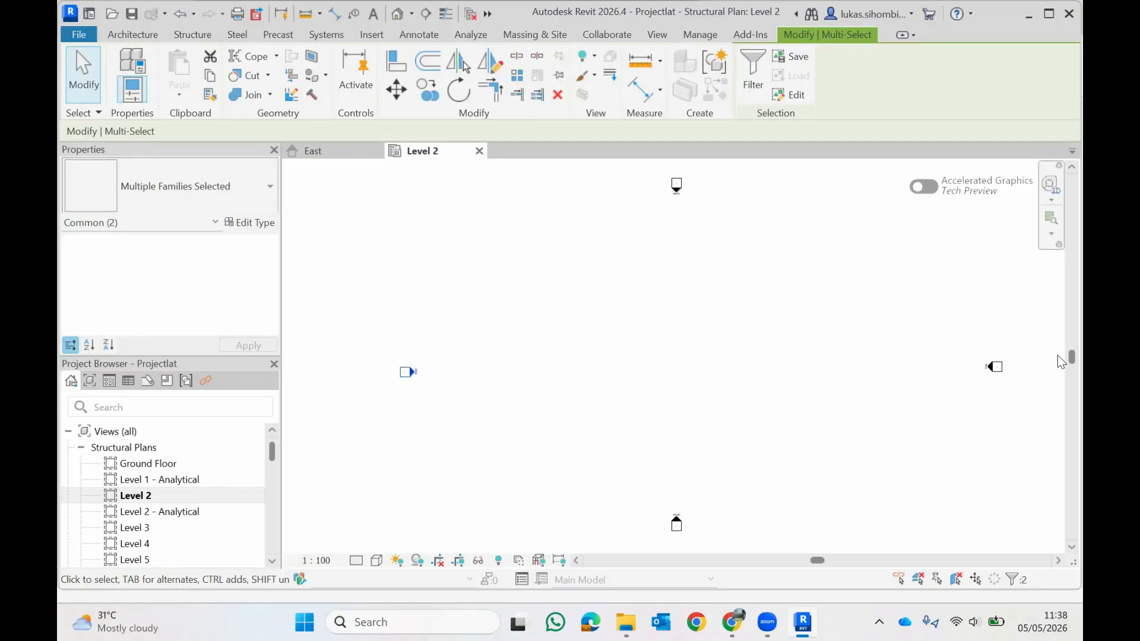
# Move the south elevation marker further down and the north elevation marker further up in the Level 2 plan
pyautogui.moveTo(1071, 356); pyautogui.dragTo(1071, 380)
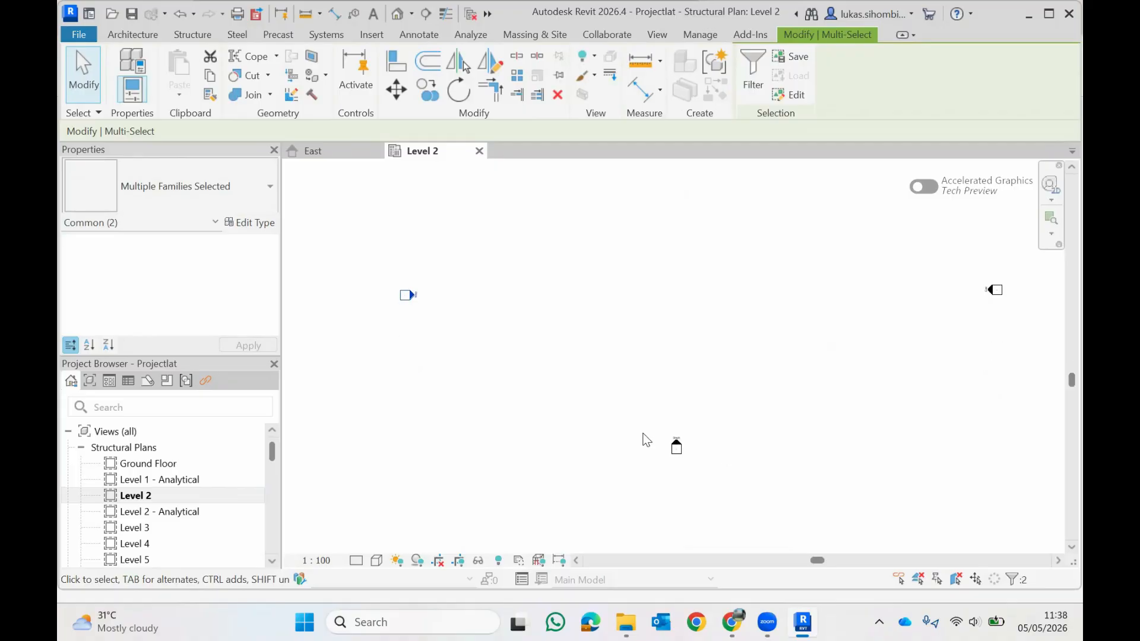
pyautogui.press('Escape')
pyautogui.moveTo(677, 446); pyautogui.dragTo(671, 501)
pyautogui.click(1072, 167)
pyautogui.click(1072, 168)
pyautogui.click(1072, 168)
pyautogui.click(655, 230)
pyautogui.click(676, 250)
pyautogui.moveTo(682, 209); pyautogui.dragTo(677, 212)
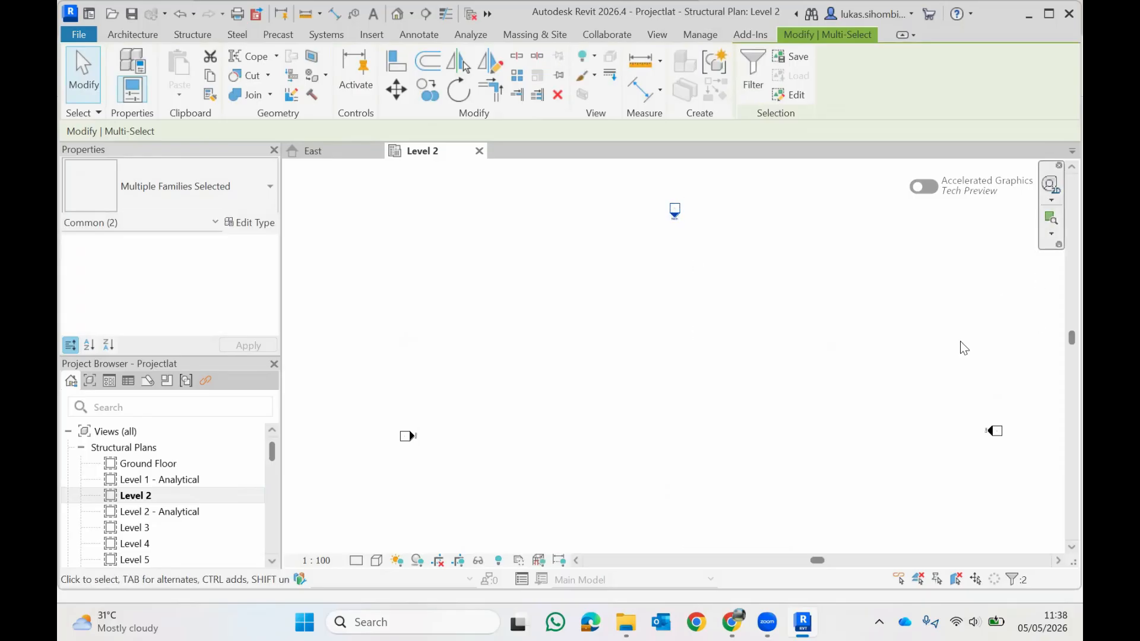
# Start the Grid command in the Level 2 structural plan
pyautogui.scroll(-2, 778, 353)
pyautogui.scroll(1, 775, 348)
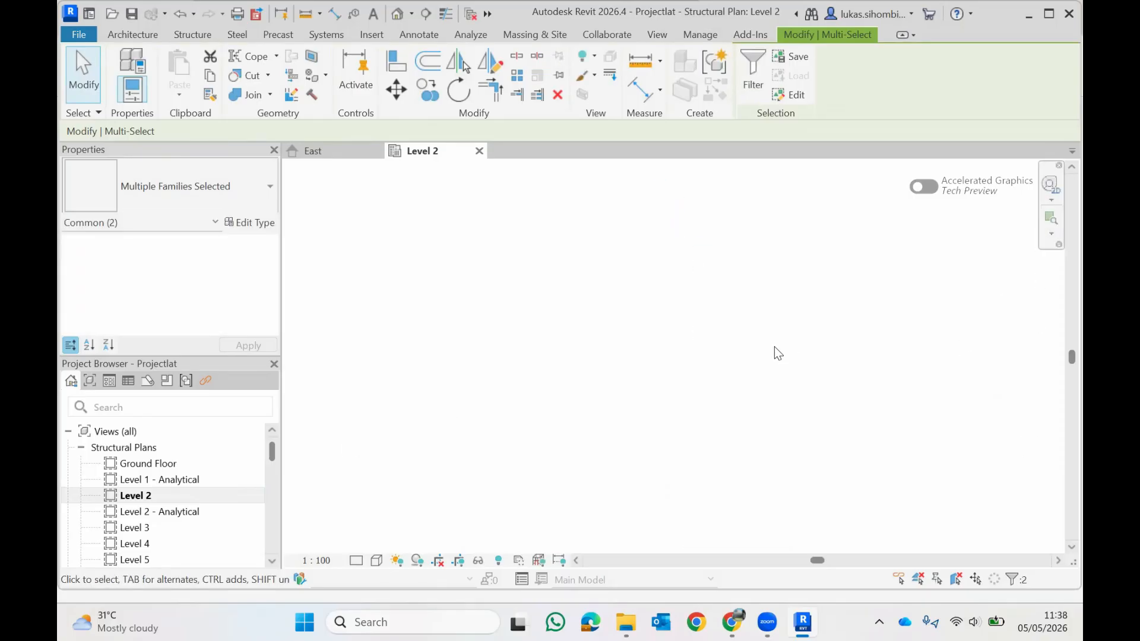
pyautogui.scroll(-2, 727, 343)
pyautogui.moveTo(1062, 357)
pyautogui.mouseDown()
pyautogui.moveTo(1057, 398)
pyautogui.moveTo(1058, 361)
pyautogui.mouseUp()
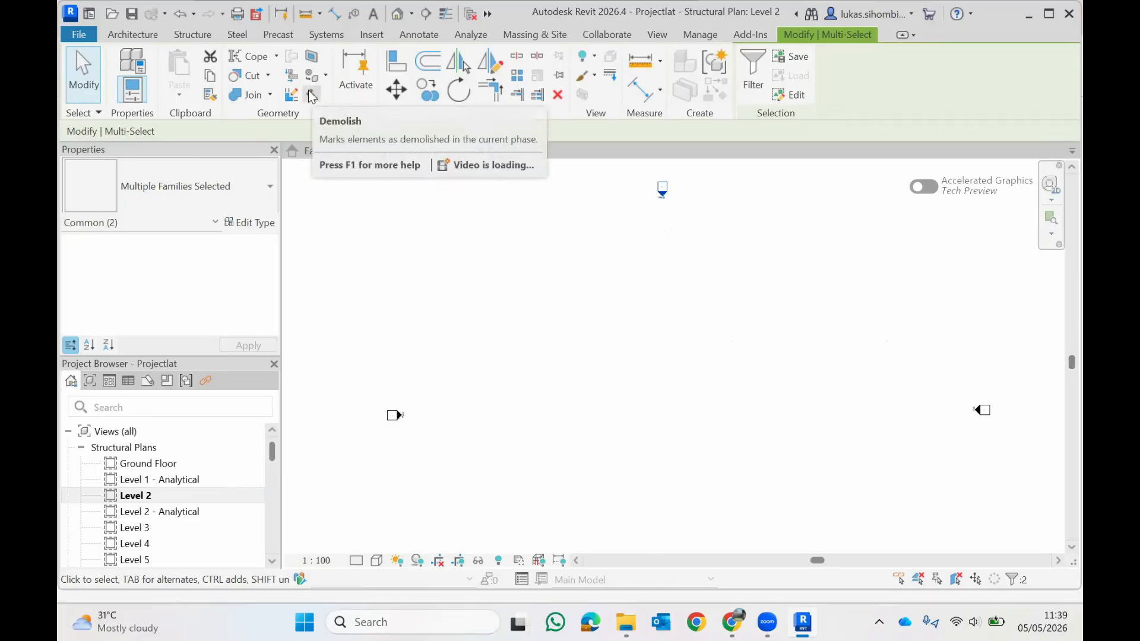
pyautogui.click(192, 35)
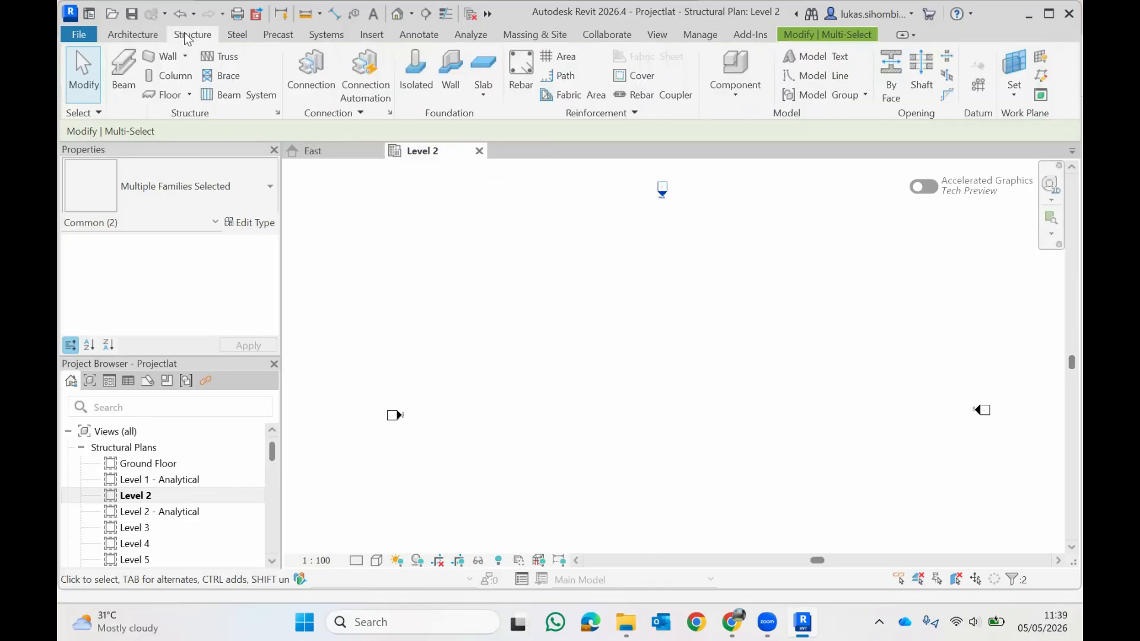
pyautogui.click(979, 87)
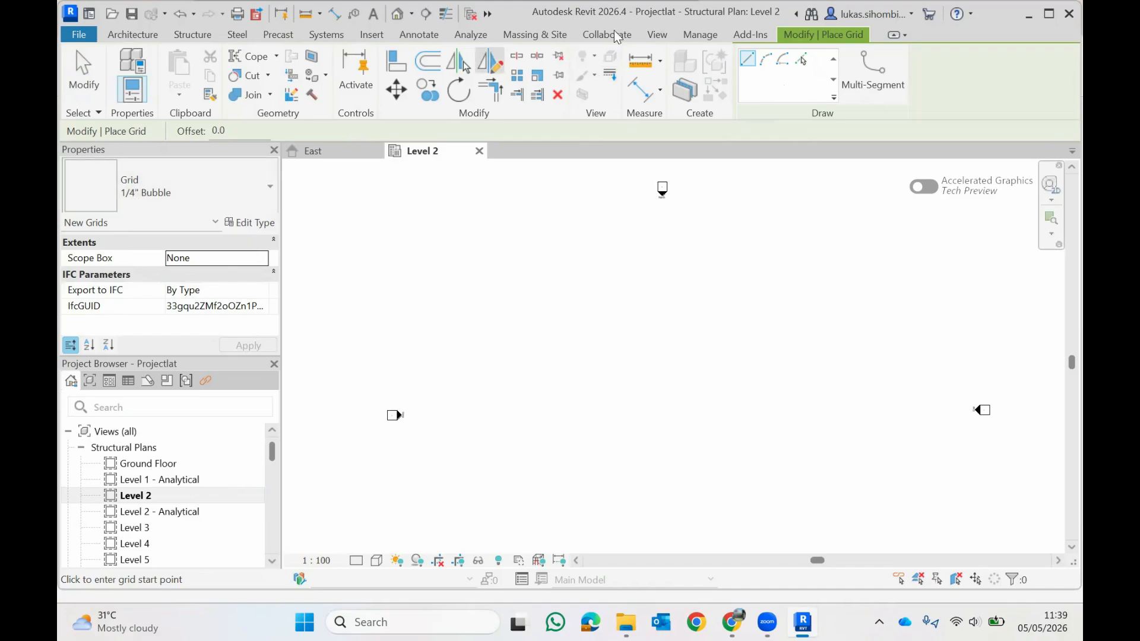
# Review the project units for the Common discipline without changing them
pyautogui.click(694, 36)
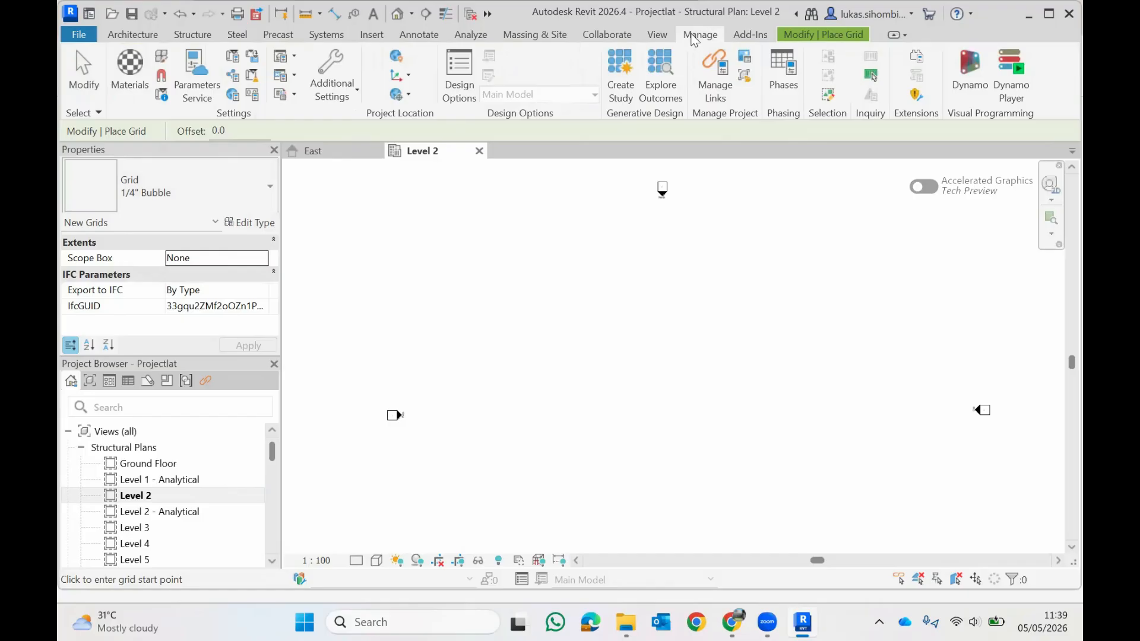
pyautogui.click(253, 95)
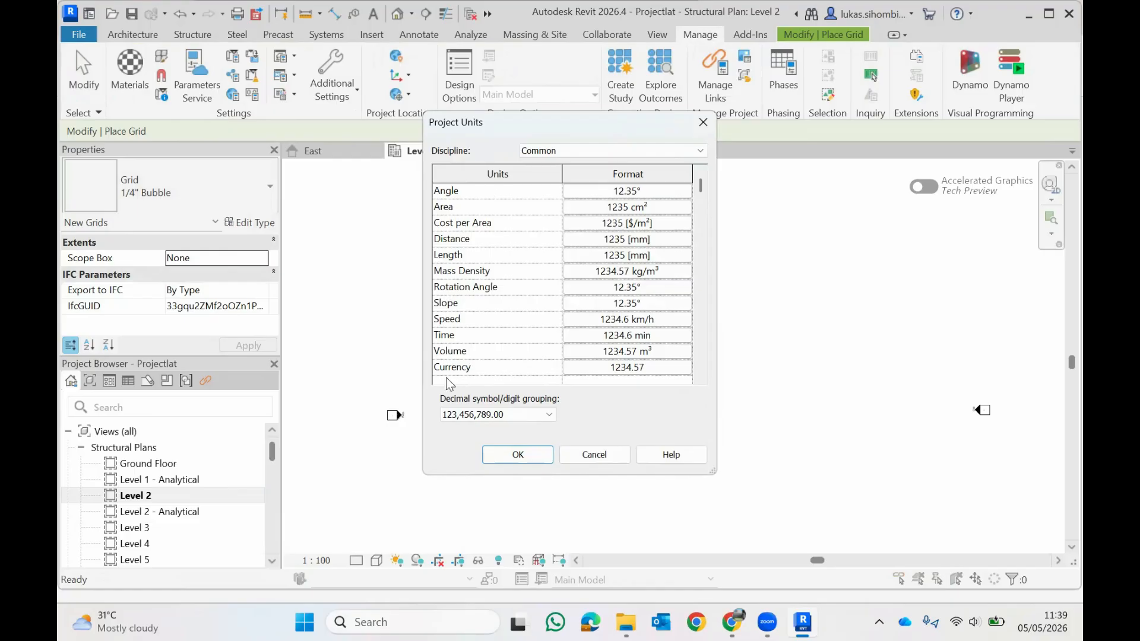
pyautogui.click(500, 454)
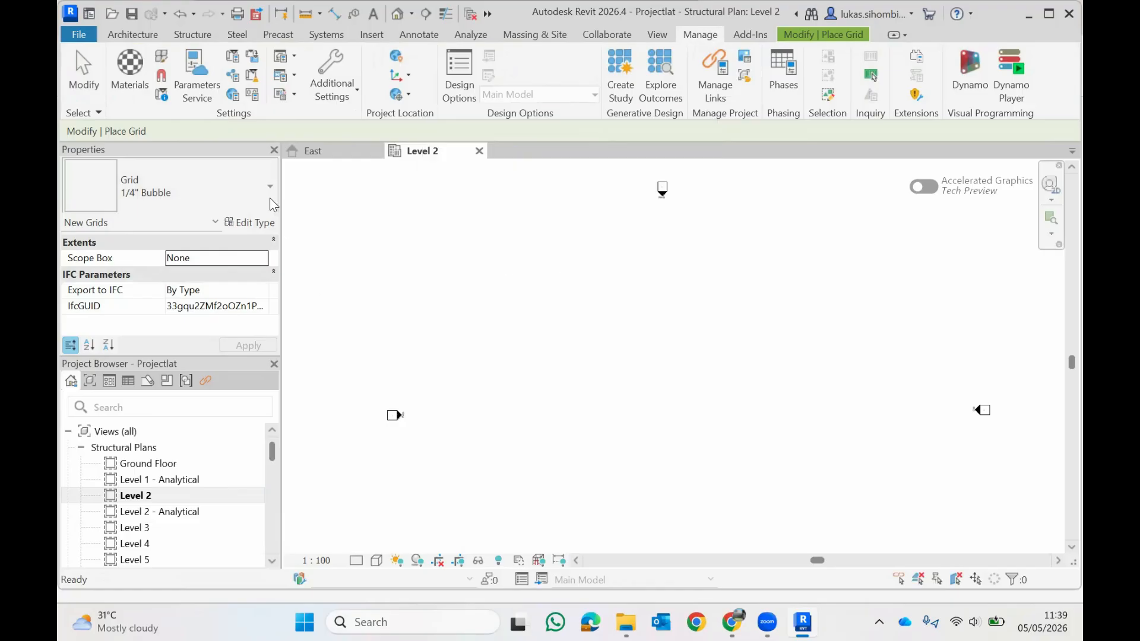
# Draw the first vertical grid line with the 1/4" Bubble type, just inside the west elevation marker, ending with its bubble at the bottom
pyautogui.click(266, 187)
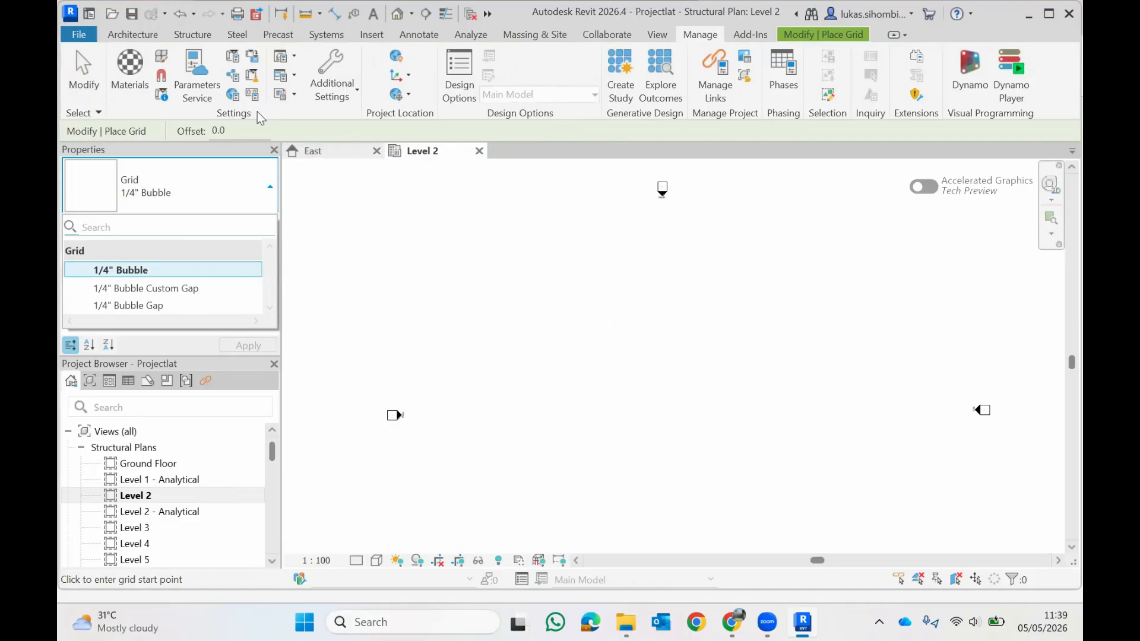
pyautogui.click(192, 34)
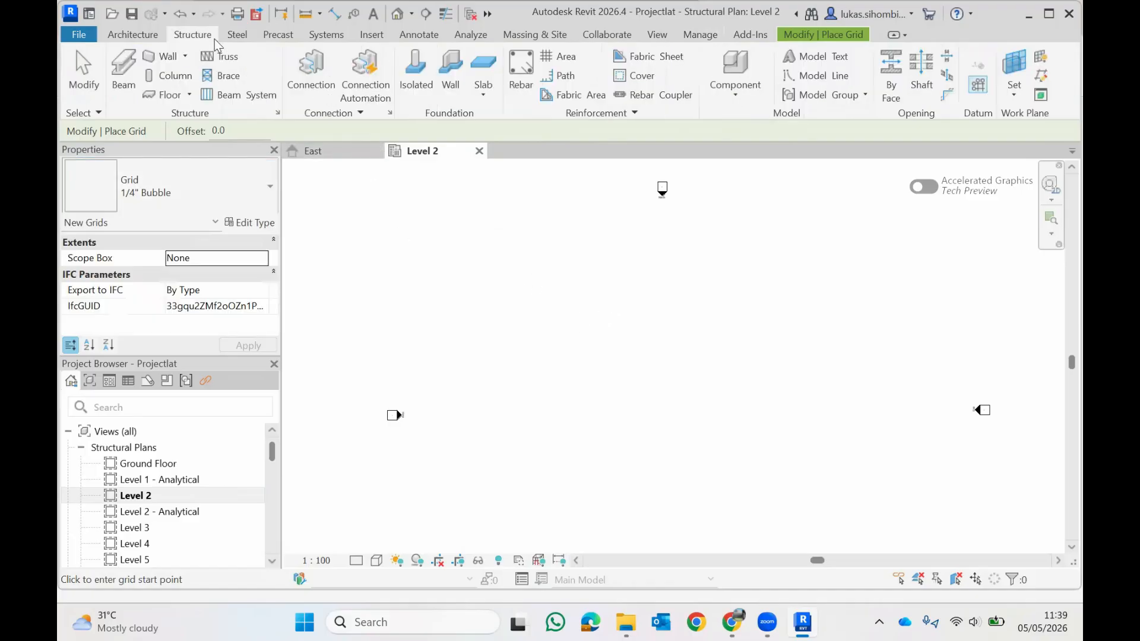
pyautogui.click(980, 92)
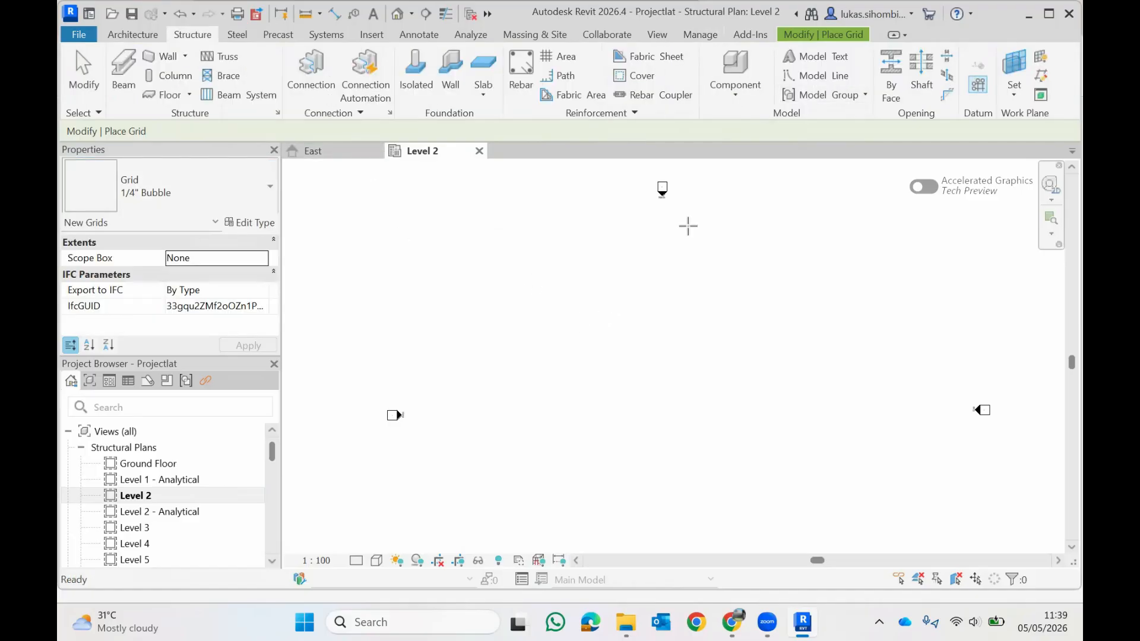
pyautogui.click(472, 219)
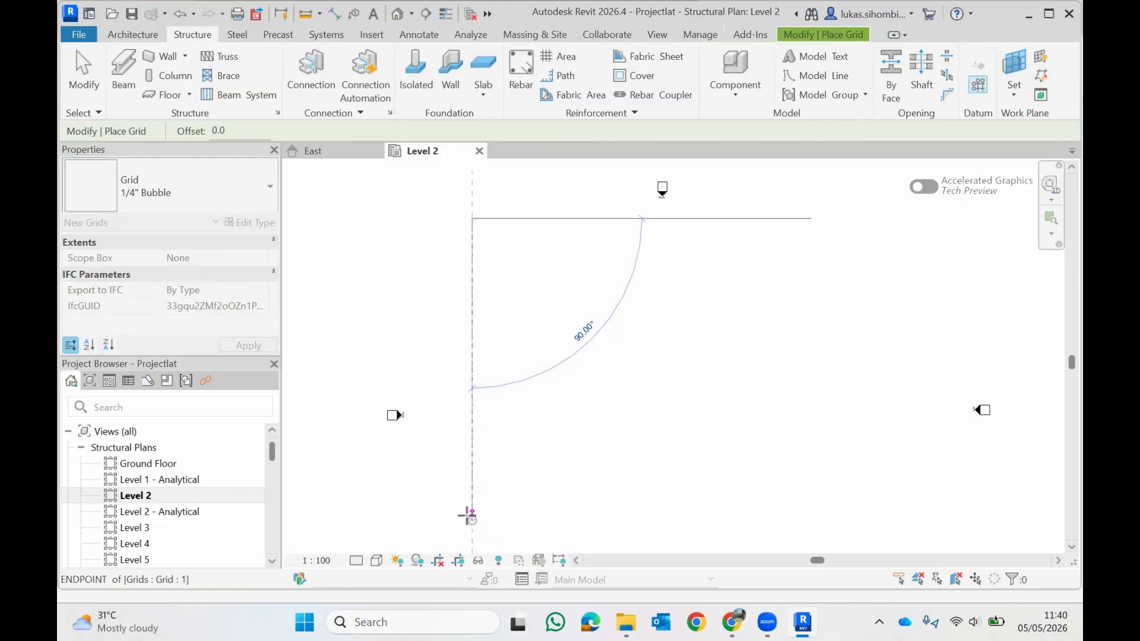
pyautogui.click(468, 516)
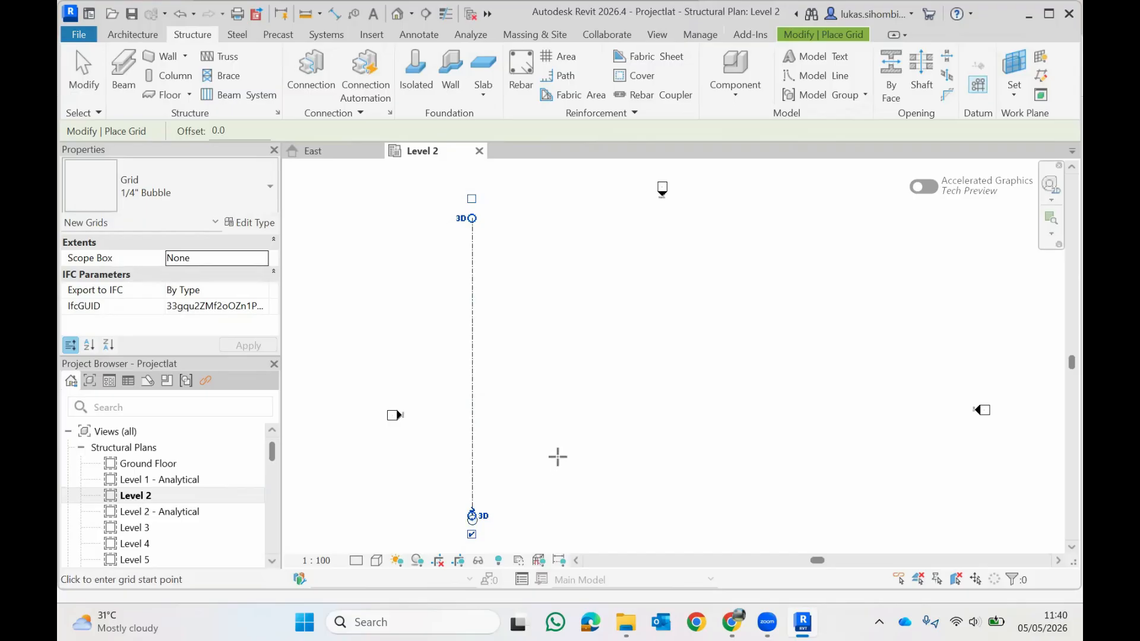
# Try drawing a short horizontal grid line starting from the first vertical grid line, and undo it
pyautogui.scroll(-1, 557, 464)
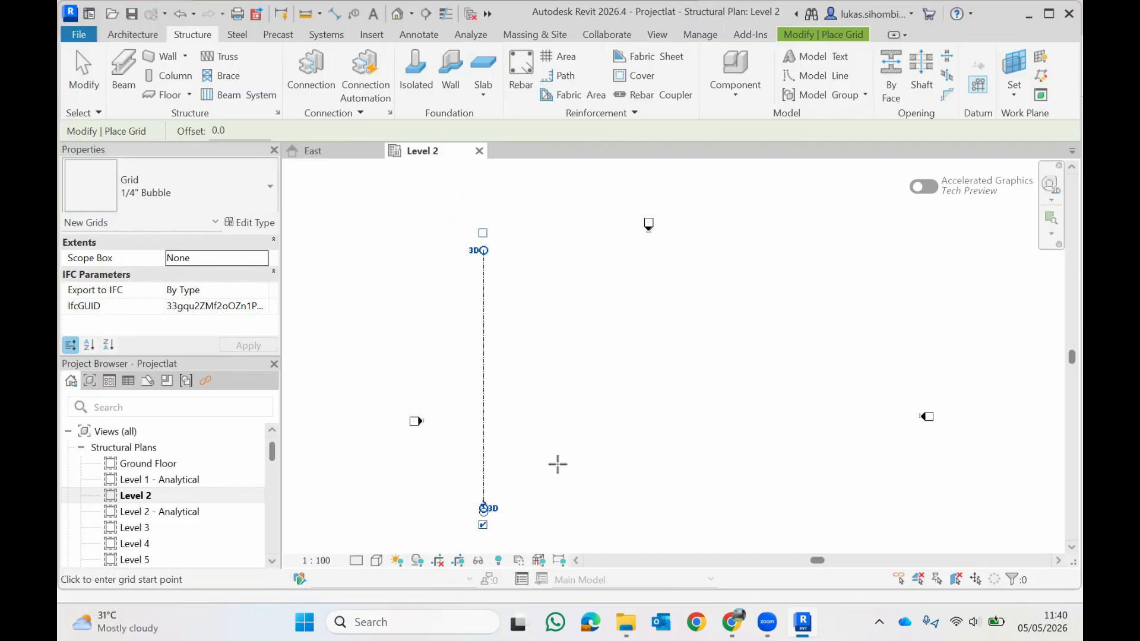
pyautogui.scroll(3, 558, 464)
pyautogui.scroll(-1, 557, 464)
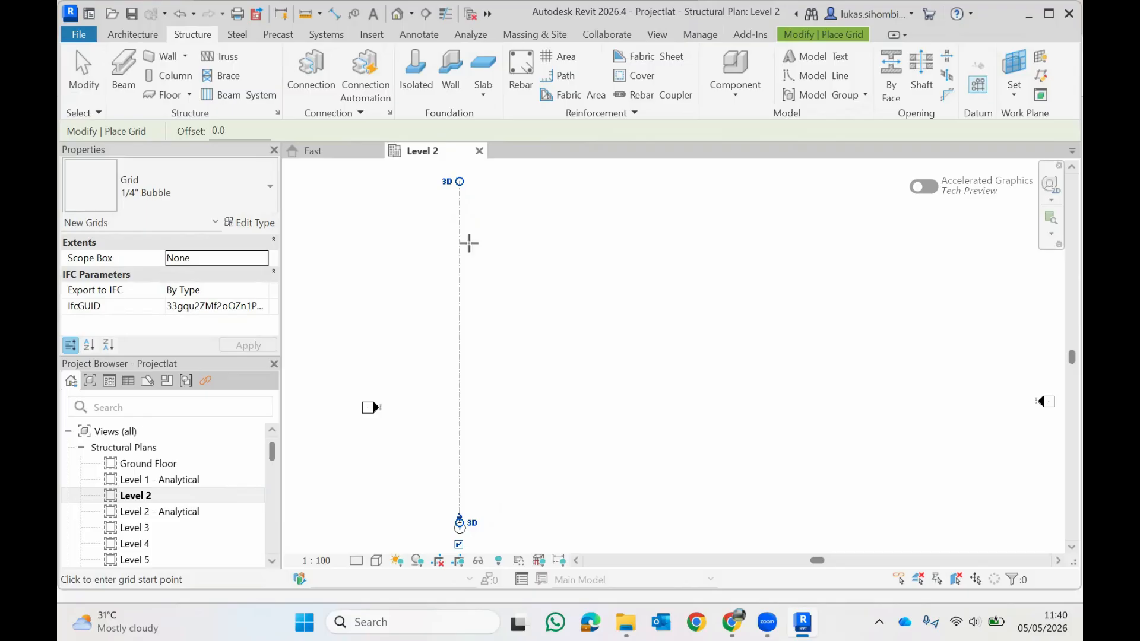
pyautogui.click(461, 298)
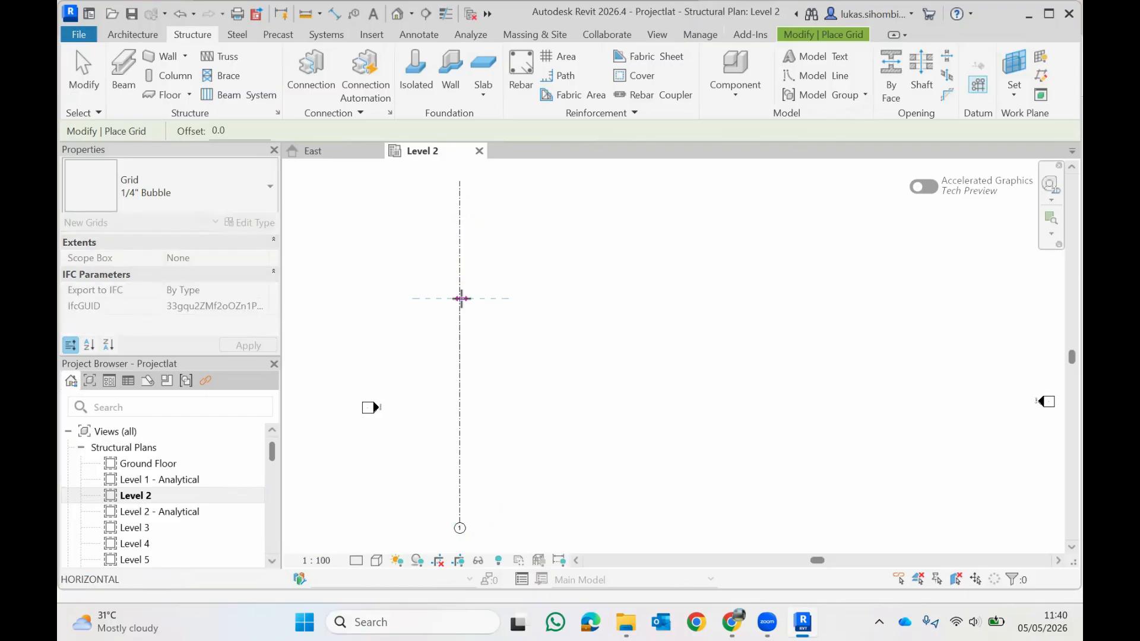
pyautogui.click(553, 298)
pyautogui.scroll(-4, 553, 431)
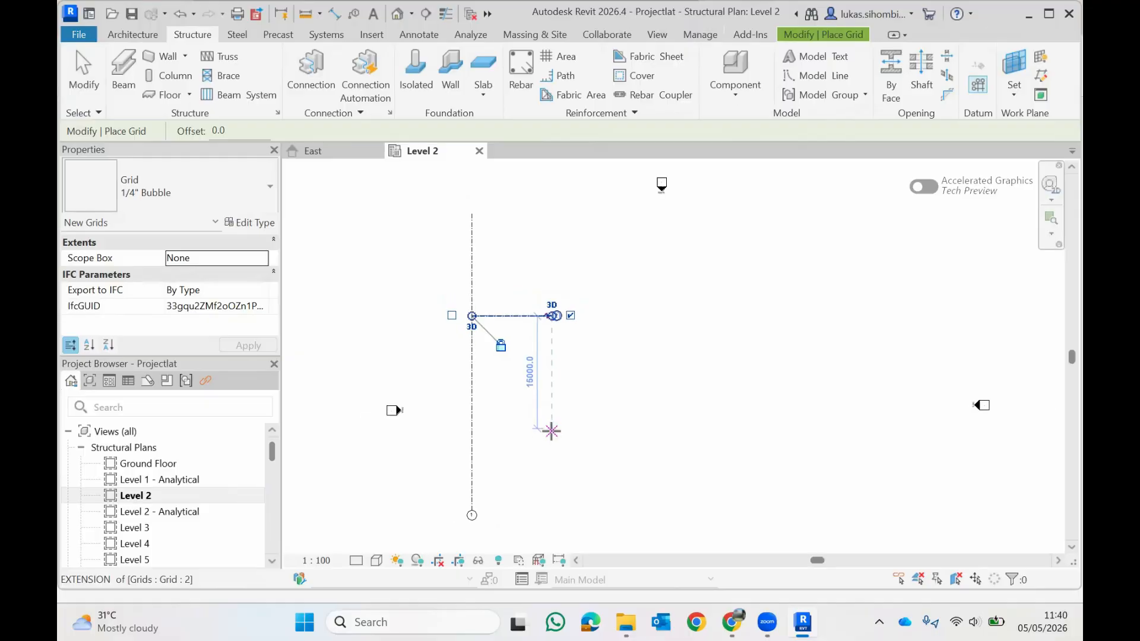
pyautogui.scroll(4, 550, 423)
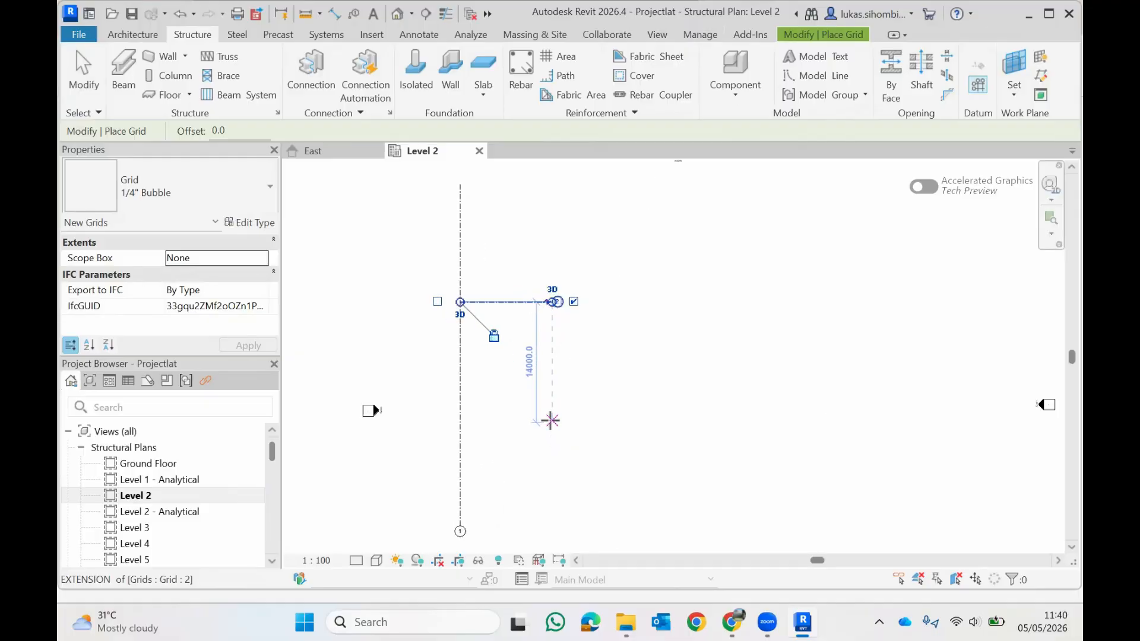
pyautogui.click(181, 17)
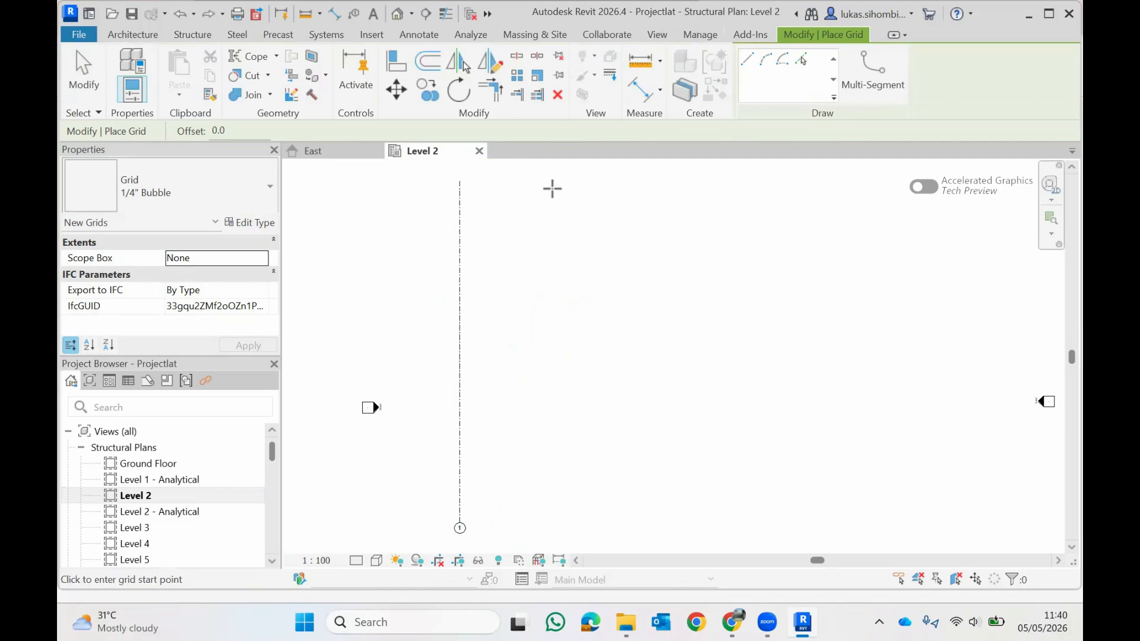
# Draw a second vertical grid line 3500 mm to the right of the first, with both ends aligned to it
pyautogui.scroll(1, 541, 189)
pyautogui.scroll(-1, 542, 189)
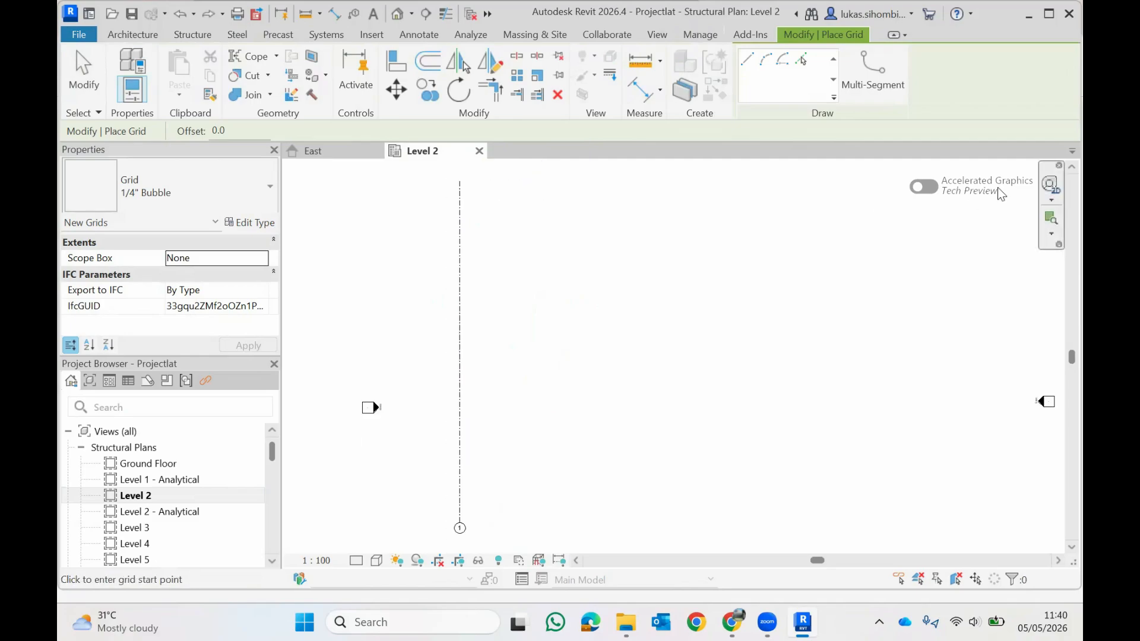
pyautogui.moveTo(599, 178); pyautogui.dragTo(604, 281, button='middle')
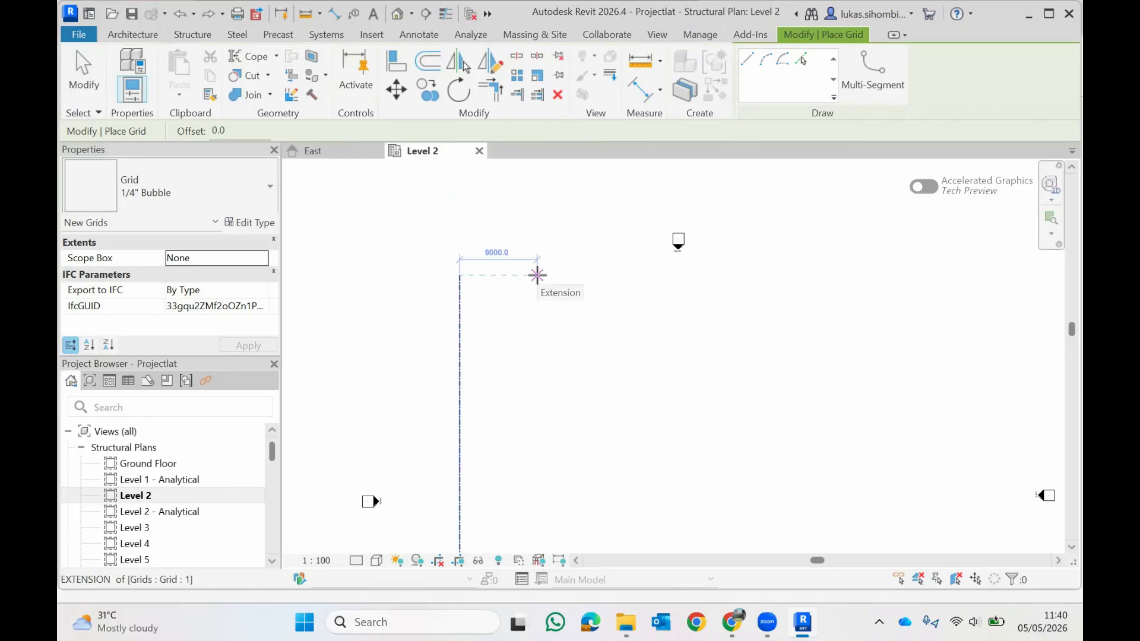
pyautogui.write('35')
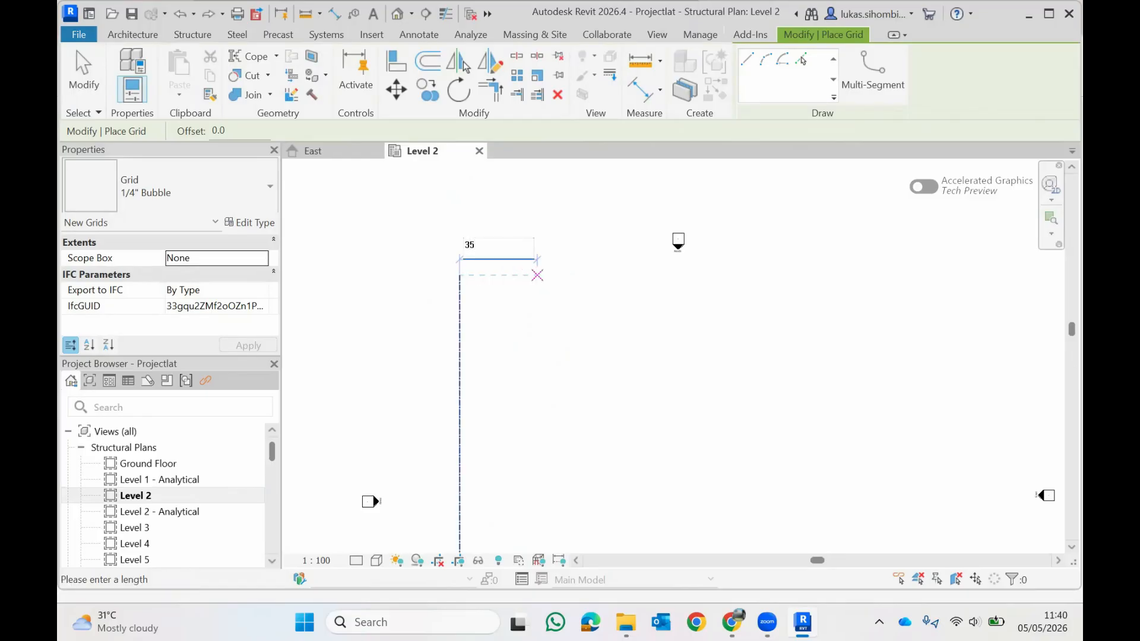
pyautogui.write('00')
pyautogui.press('Return')
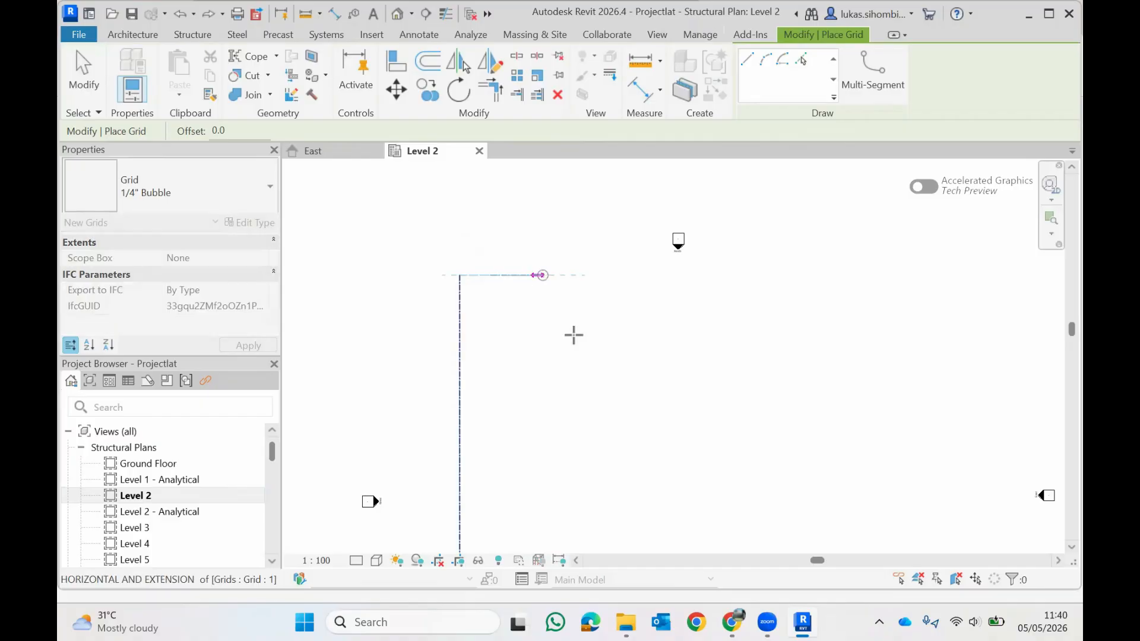
pyautogui.scroll(-3, 501, 471)
pyautogui.scroll(3, 501, 469)
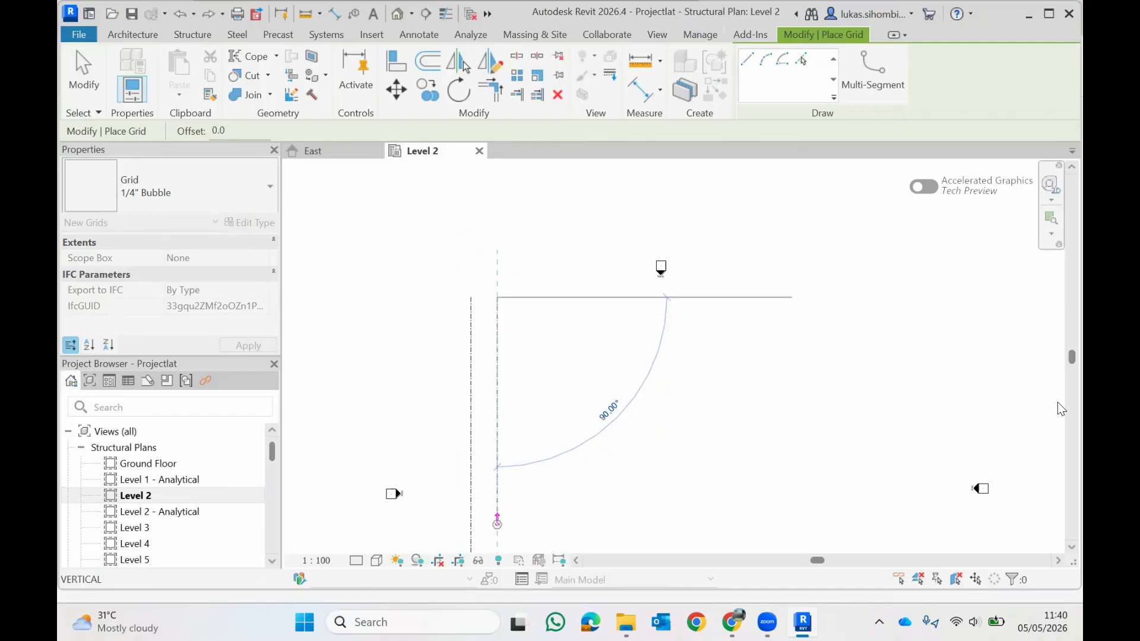
pyautogui.scroll(-2, 1057, 402)
pyautogui.click(1071, 547)
pyautogui.click(1071, 547)
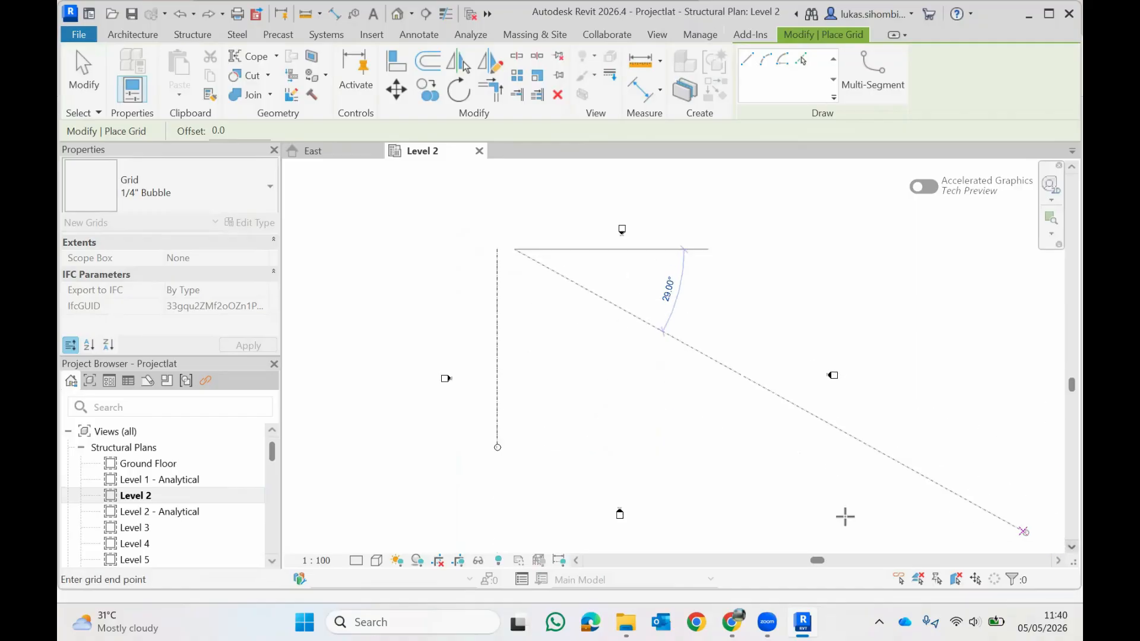
pyautogui.click(514, 447)
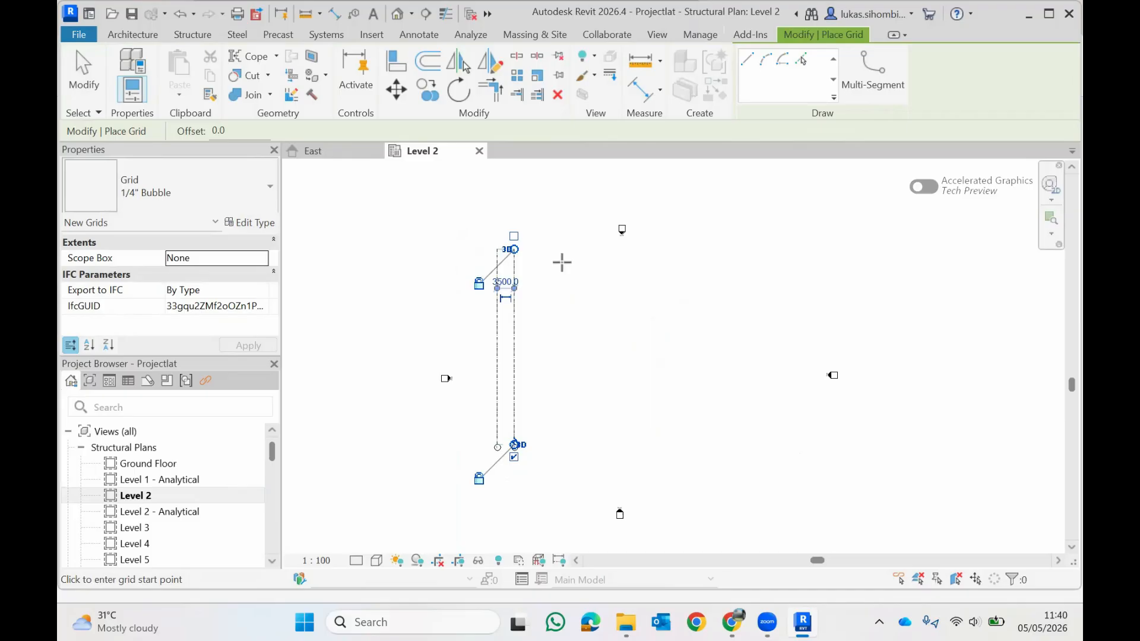
# Use Pick Lines with an offset of 3500 to add four more vertical grid lines, each to the right of the previous one
pyautogui.click(803, 61)
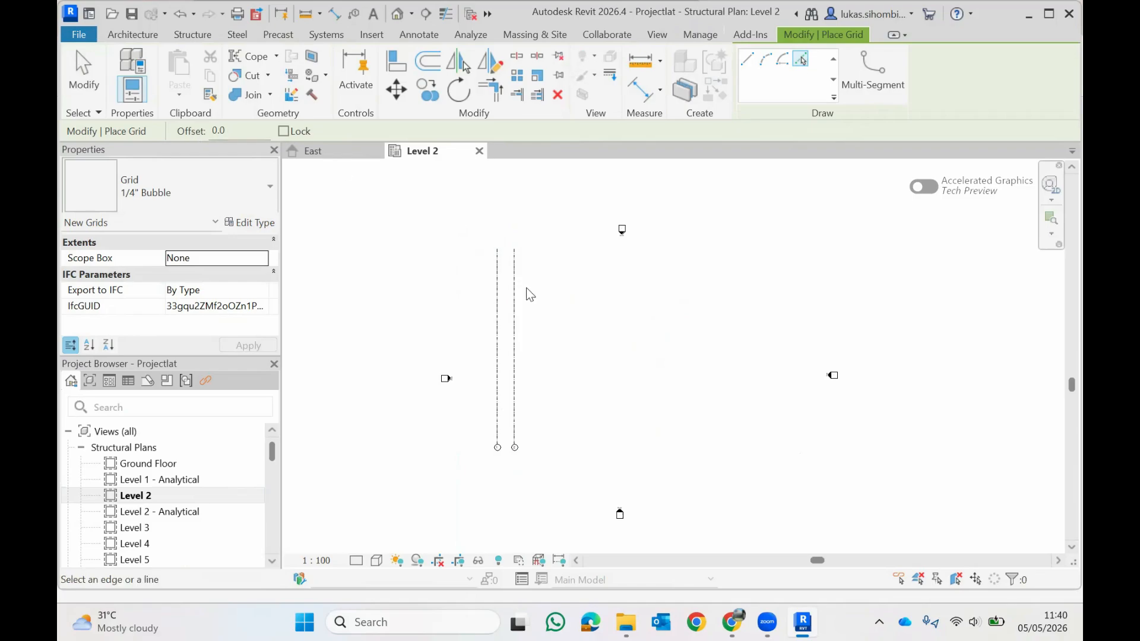
pyautogui.click(212, 131)
pyautogui.moveTo(237, 123); pyautogui.dragTo(202, 125)
pyautogui.write('3500')
pyautogui.press('Return')
pyautogui.click(516, 263)
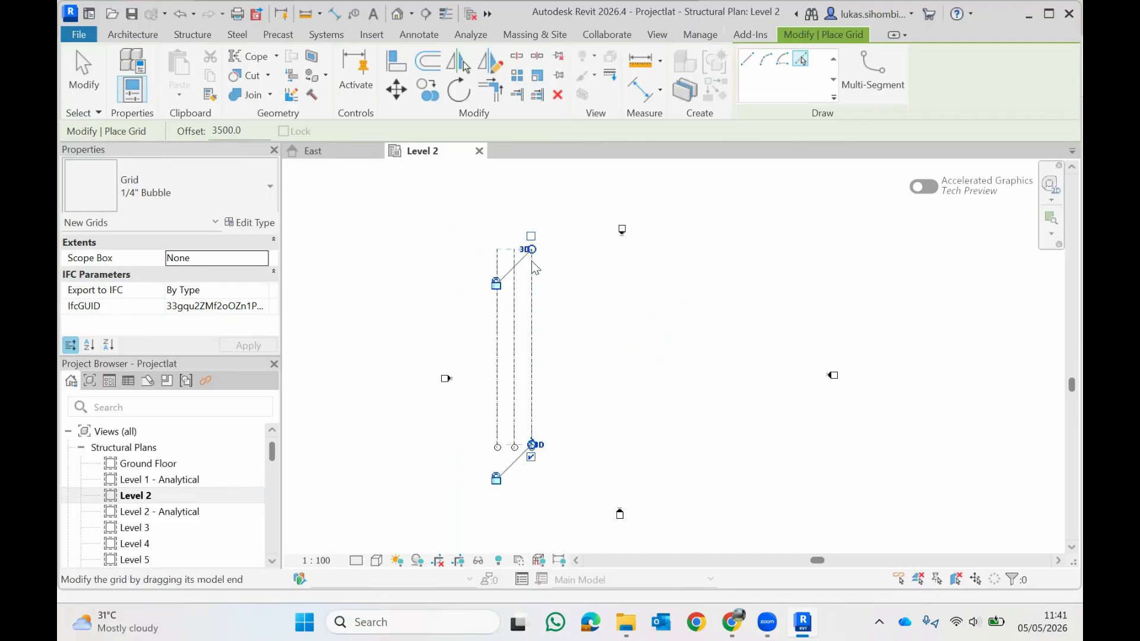
pyautogui.click(536, 276)
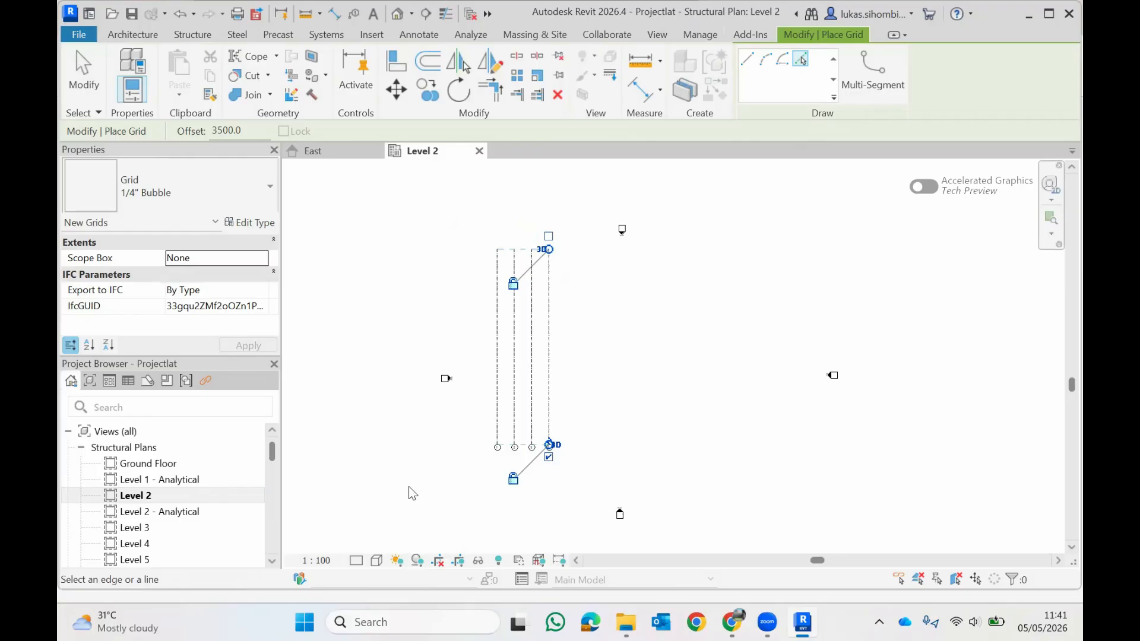
pyautogui.click(558, 282)
pyautogui.click(573, 282)
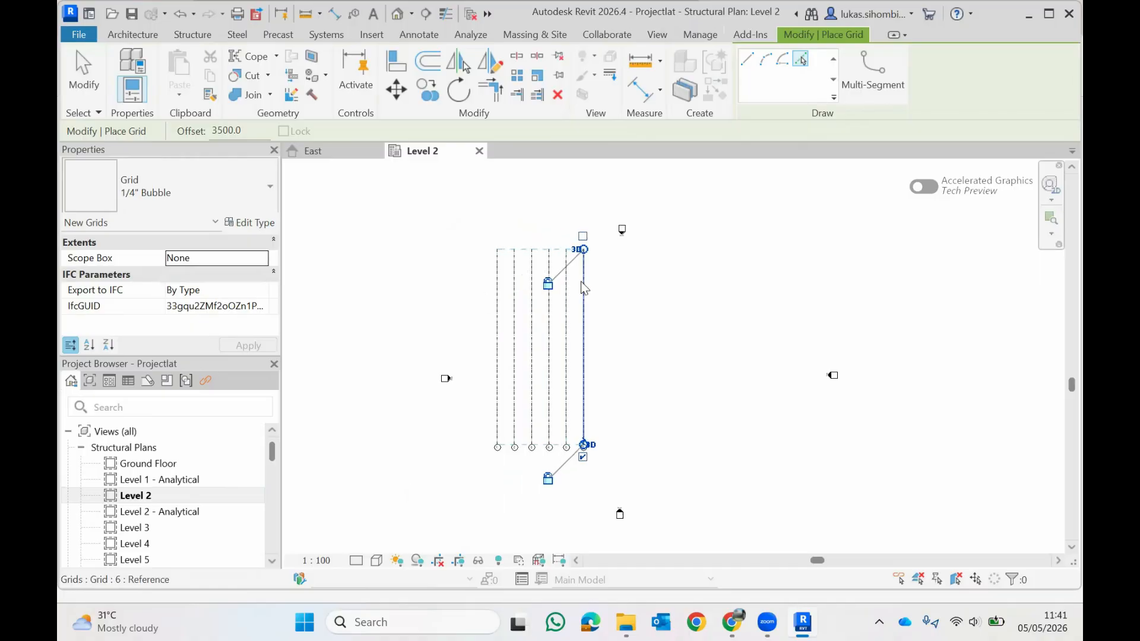